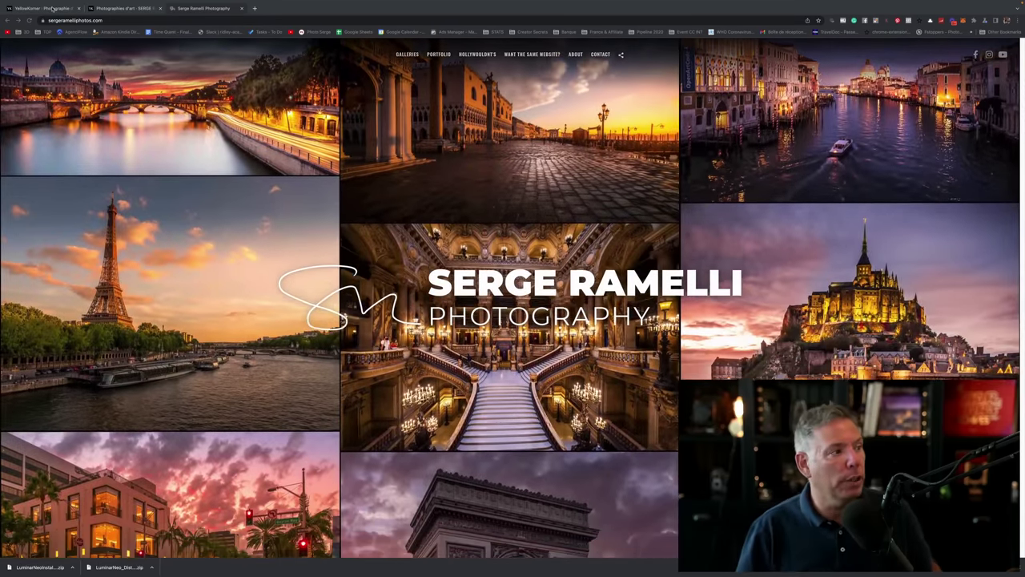
Switch to the YellowKorner tab and scroll through its home page
{"action": "left_click", "coordinate": [40, 8]}
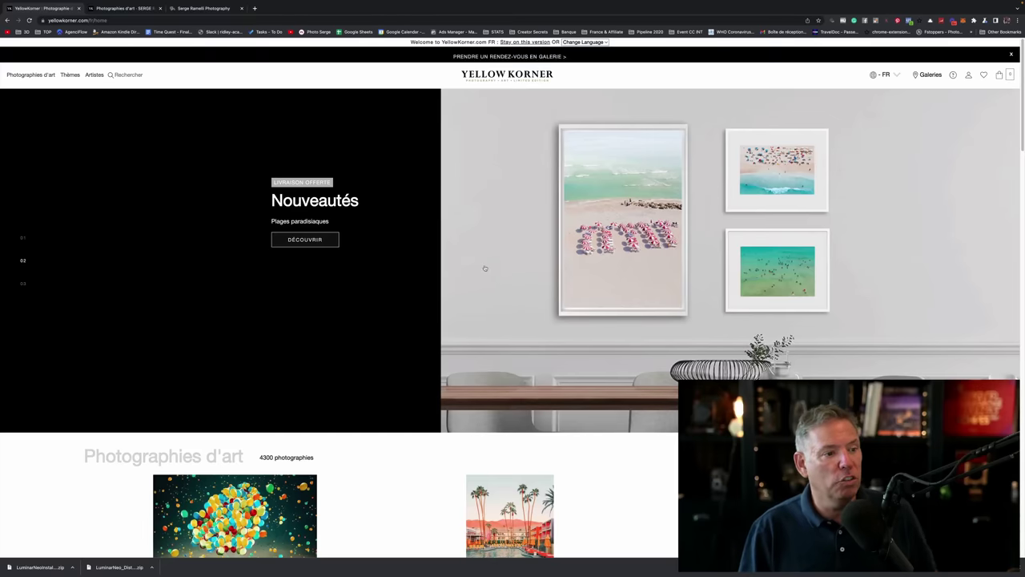
{"action": "scroll", "coordinate": [489, 269], "scroll_direction": "down", "scroll_amount": 5}
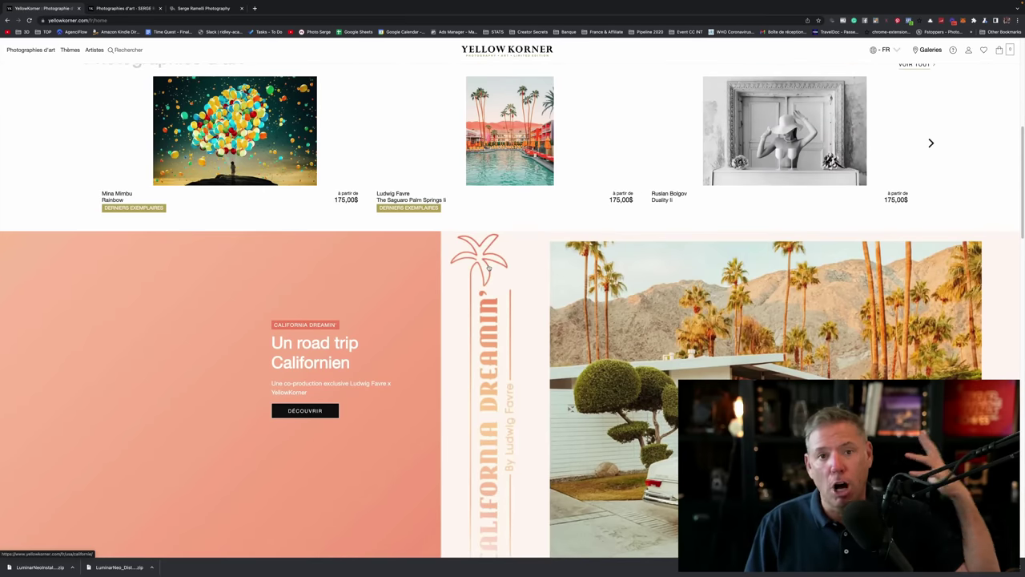
{"action": "scroll", "coordinate": [489, 269], "scroll_direction": "down", "scroll_amount": 5}
{"action": "scroll", "coordinate": [489, 268], "scroll_direction": "down", "scroll_amount": 2}
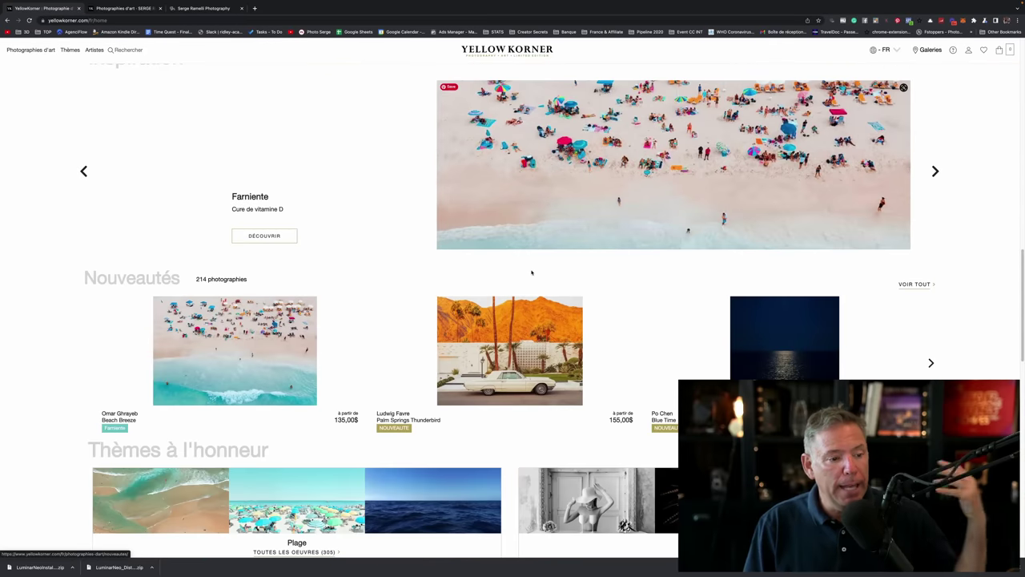
{"action": "scroll", "coordinate": [318, 140], "scroll_direction": "up", "scroll_amount": 5}
Open the photographer's artist page and scroll through Toutes les photographies to find the Rainbow print
{"action": "left_click", "coordinate": [140, 8]}
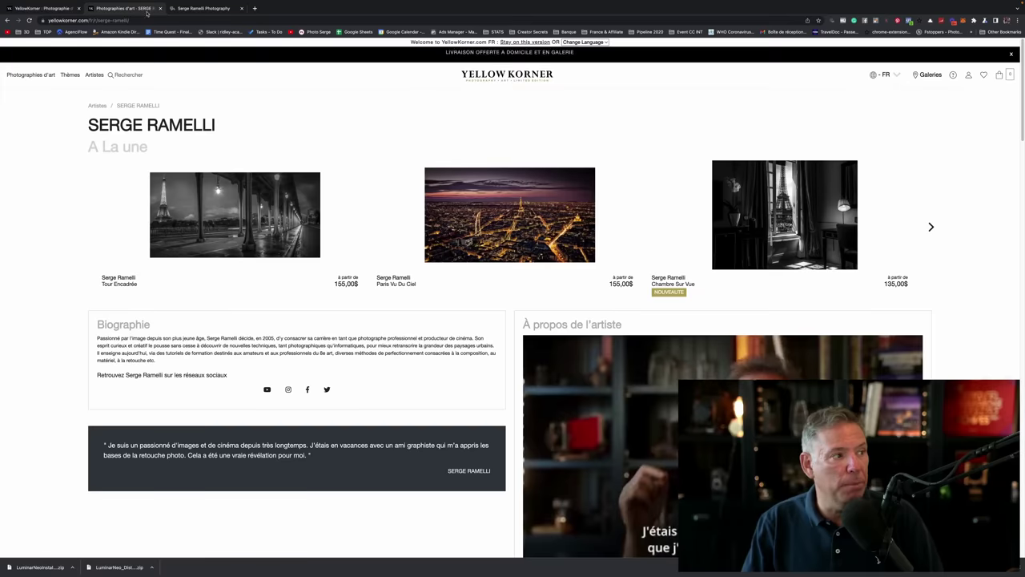
{"action": "scroll", "coordinate": [582, 359], "scroll_direction": "down", "scroll_amount": 6}
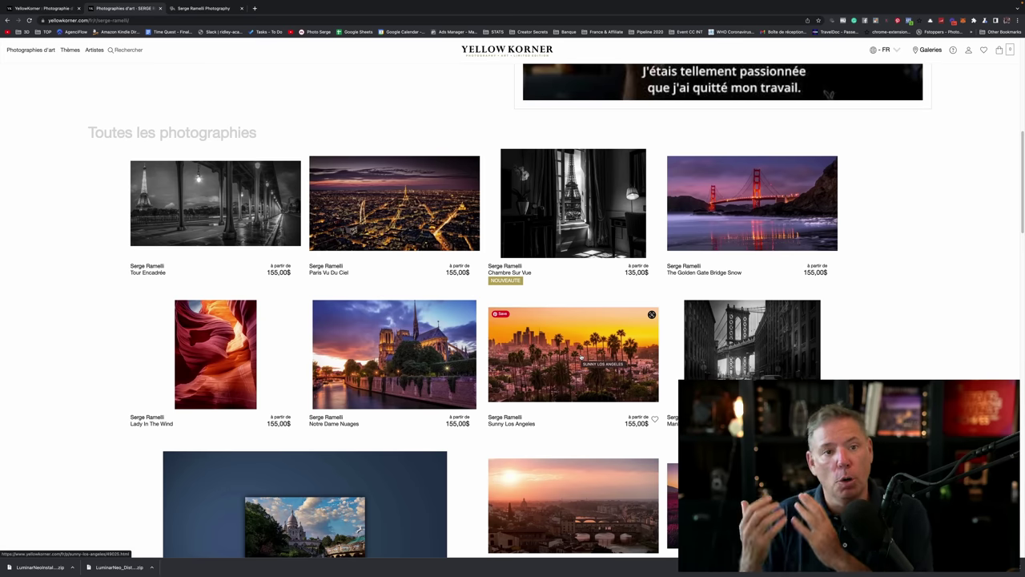
{"action": "scroll", "coordinate": [521, 301], "scroll_direction": "down", "scroll_amount": 3}
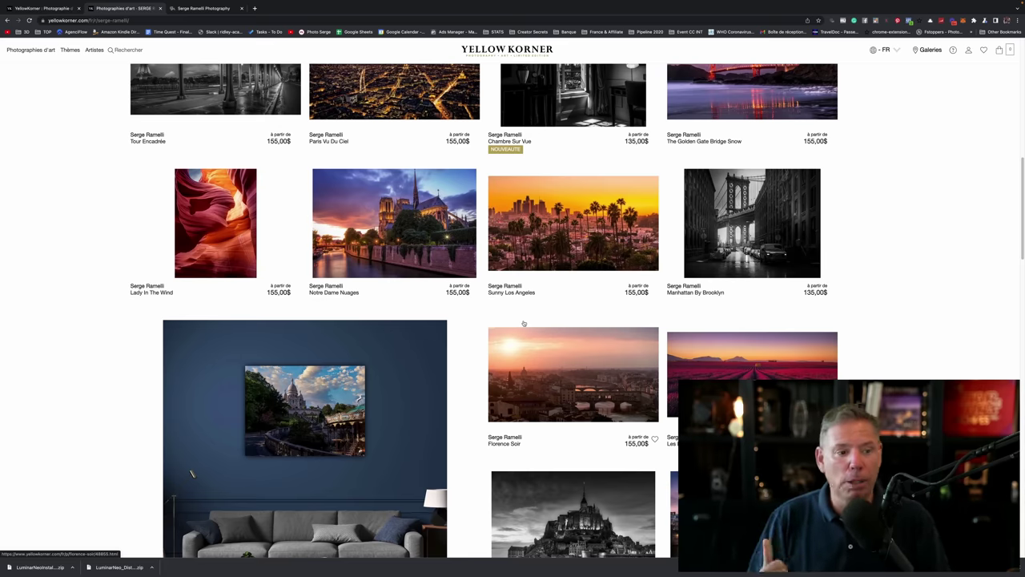
{"action": "scroll", "coordinate": [524, 327], "scroll_direction": "down", "scroll_amount": 5}
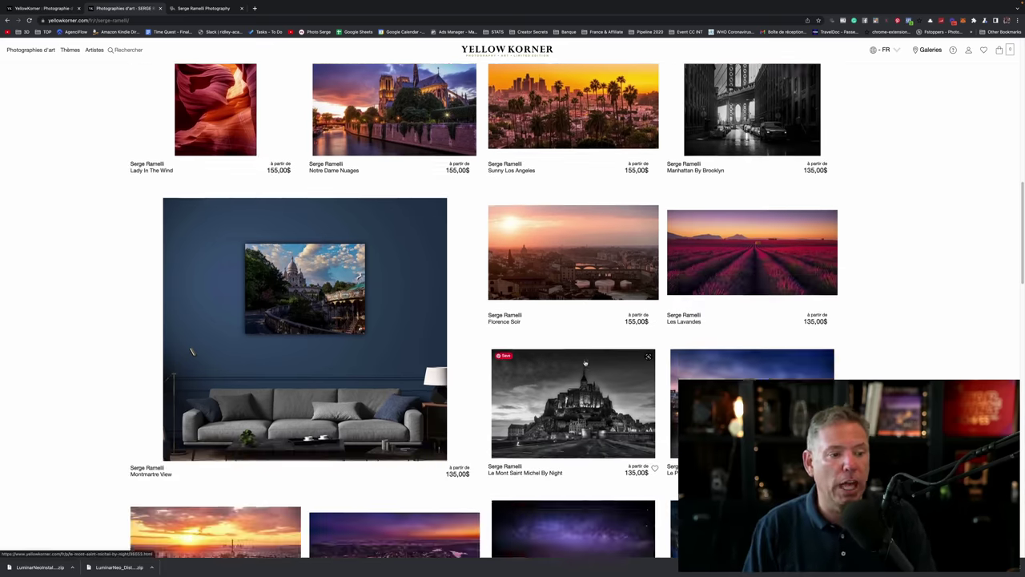
{"action": "scroll", "coordinate": [585, 364], "scroll_direction": "up", "scroll_amount": 2}
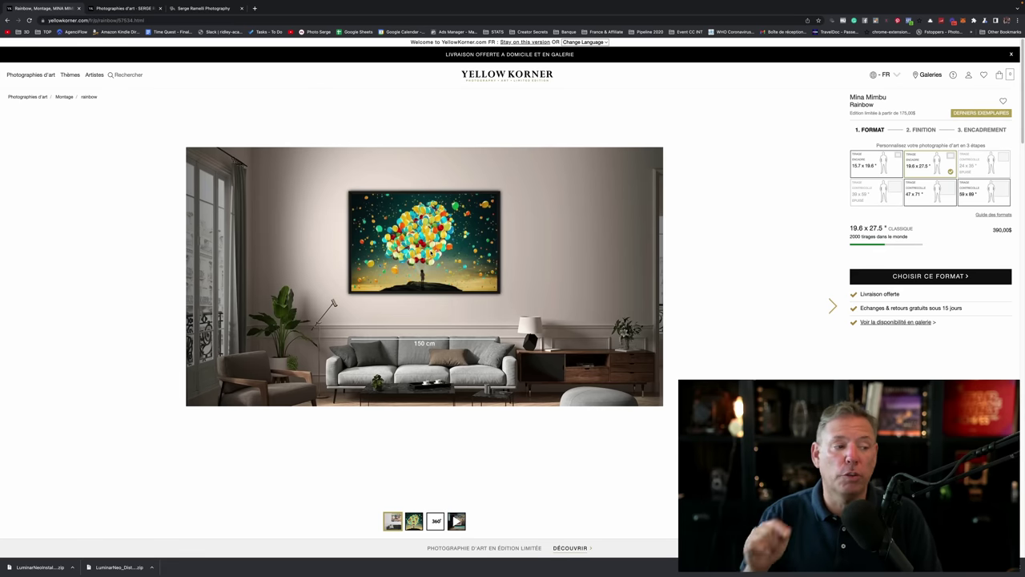
Preview the Rainbow print's framed mock-up, 360° view and product video slides
{"action": "left_click", "coordinate": [435, 252]}
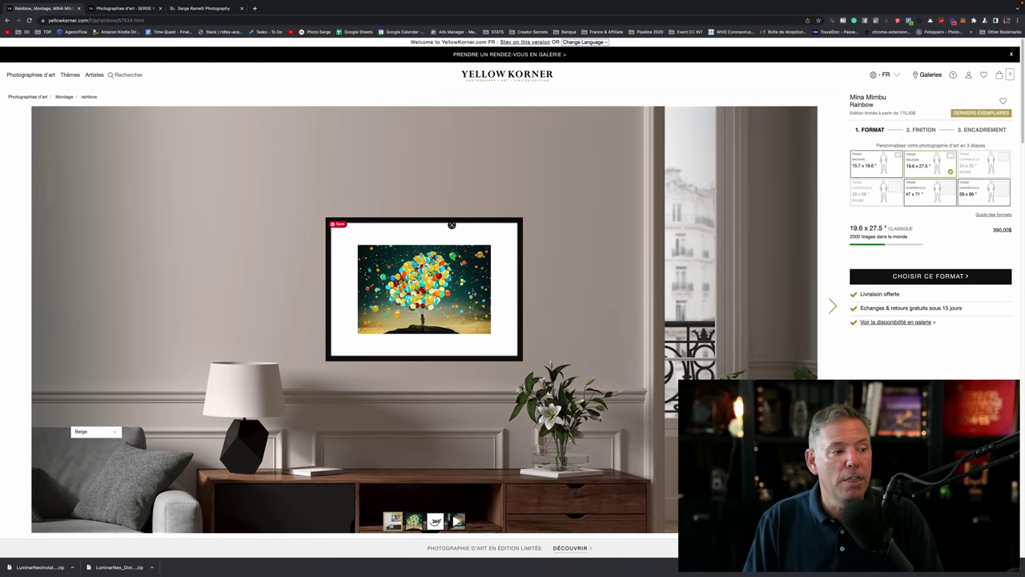
{"action": "left_click", "coordinate": [833, 306]}
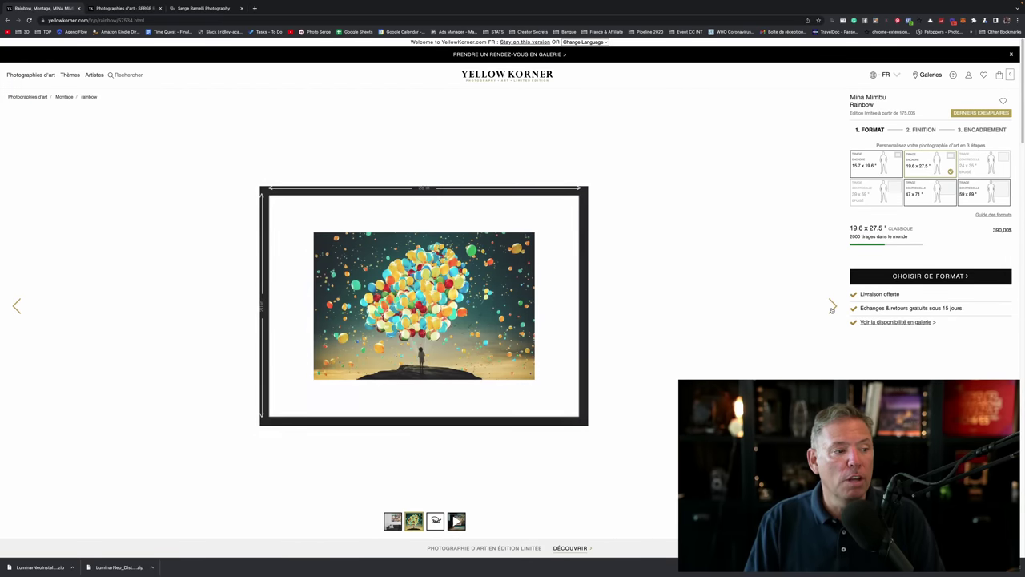
{"action": "left_click", "coordinate": [832, 307]}
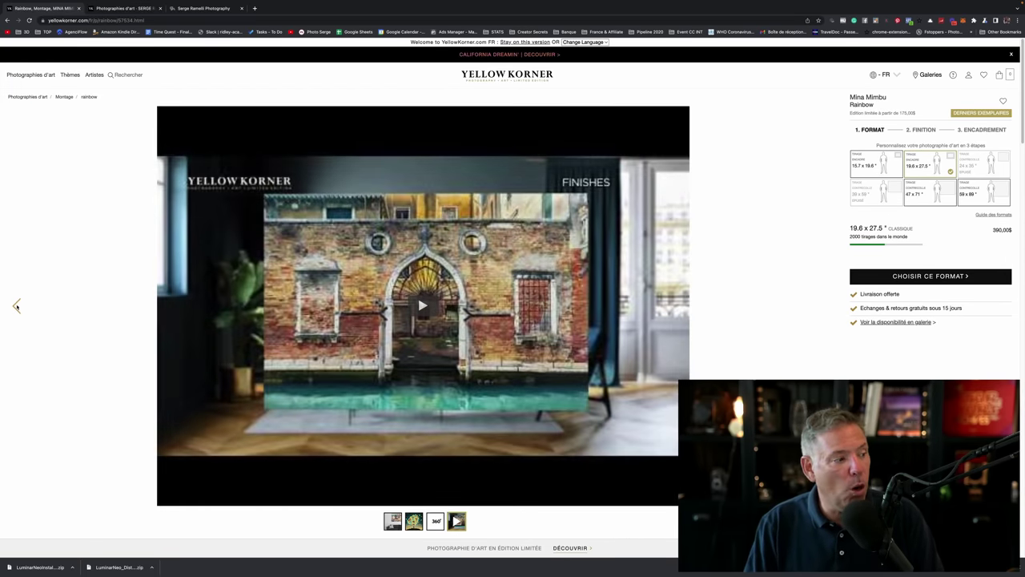
{"action": "left_click", "coordinate": [16, 305]}
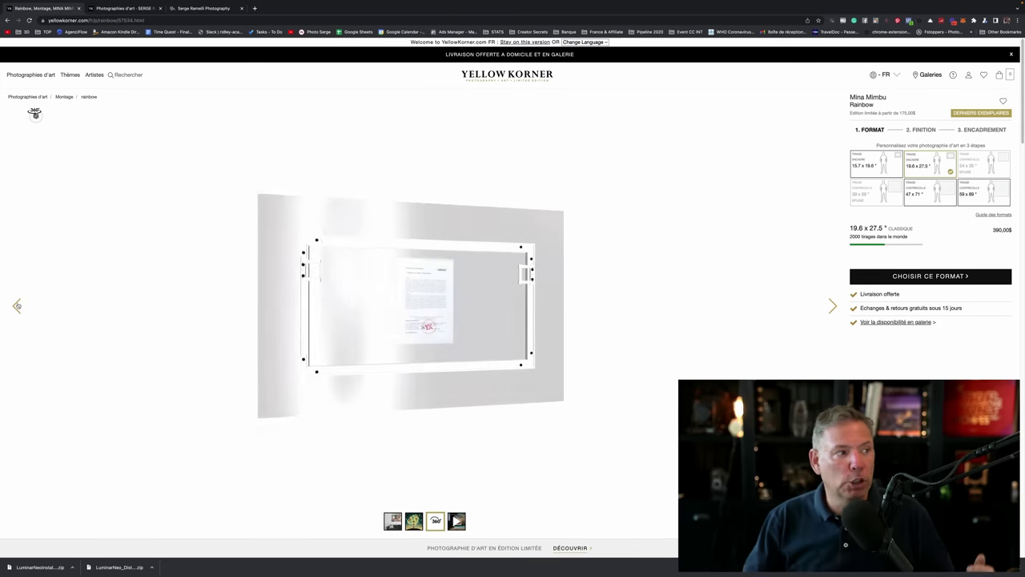
Open the Los Angeles night-skyline print from the artist gallery and view its full photo and 360° slides
{"action": "left_click", "coordinate": [145, 10]}
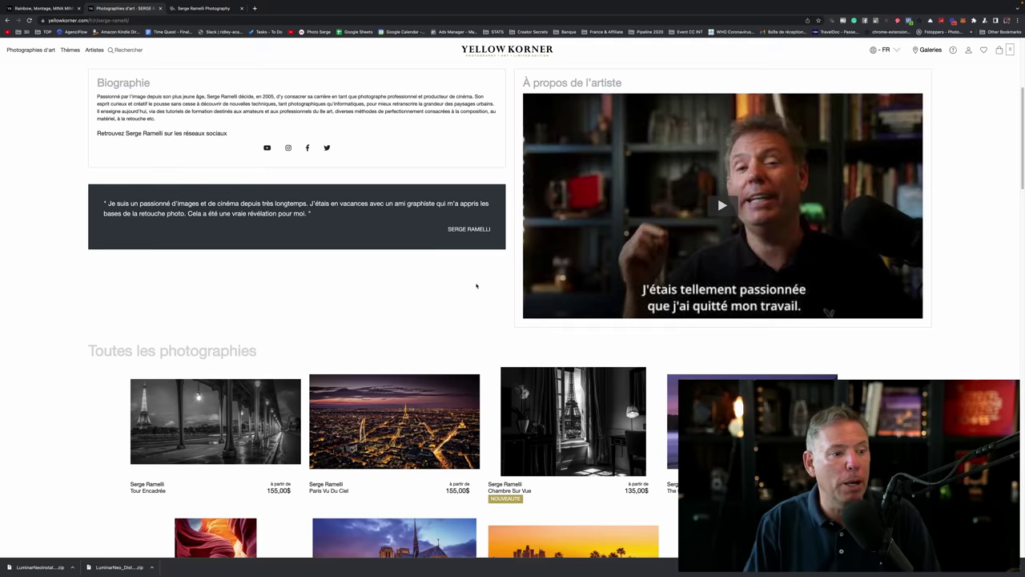
{"action": "scroll", "coordinate": [493, 264], "scroll_direction": "down", "scroll_amount": 5}
{"action": "left_click", "coordinate": [493, 263]}
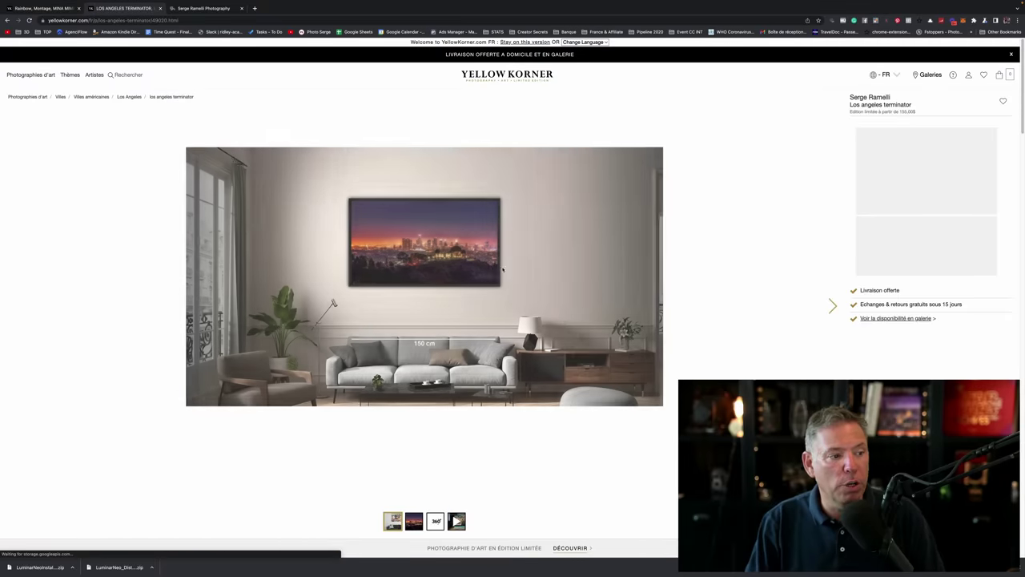
{"action": "left_click", "coordinate": [831, 305]}
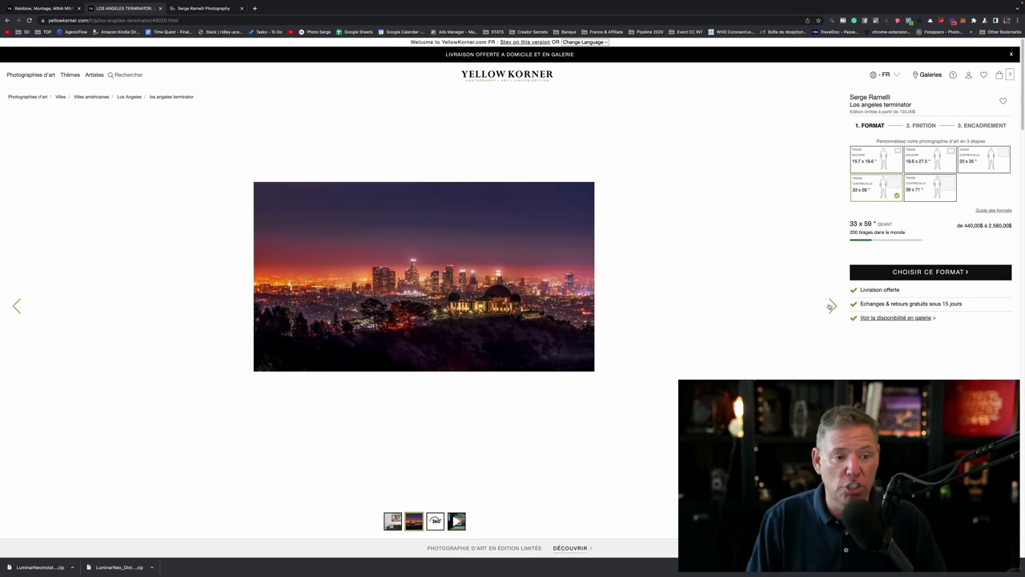
{"action": "left_click", "coordinate": [832, 306]}
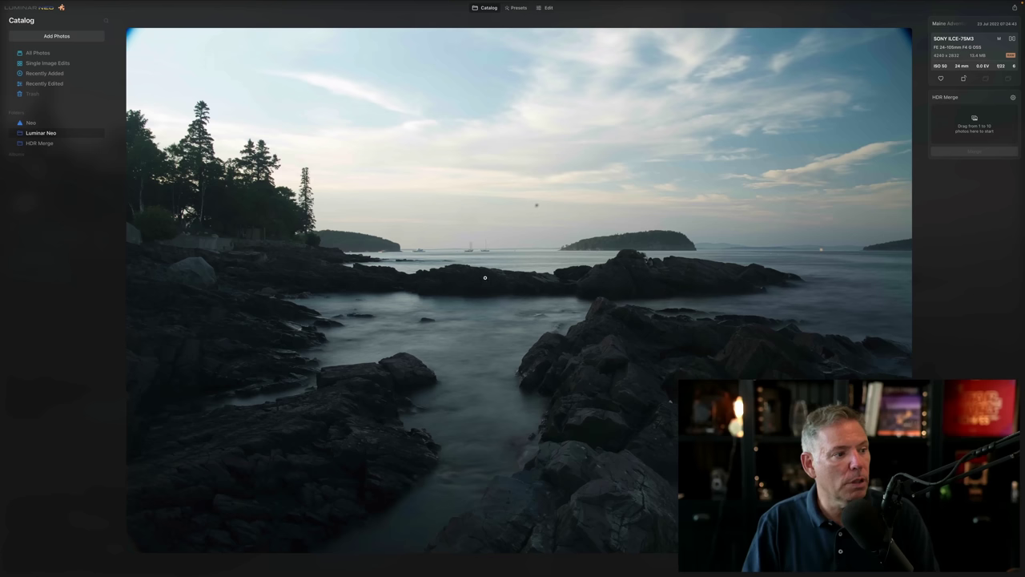
View the finished sunset edit, return to the four-photo grid, and inspect the darkest and brightest exposures' options
{"action": "key", "text": "Right"}
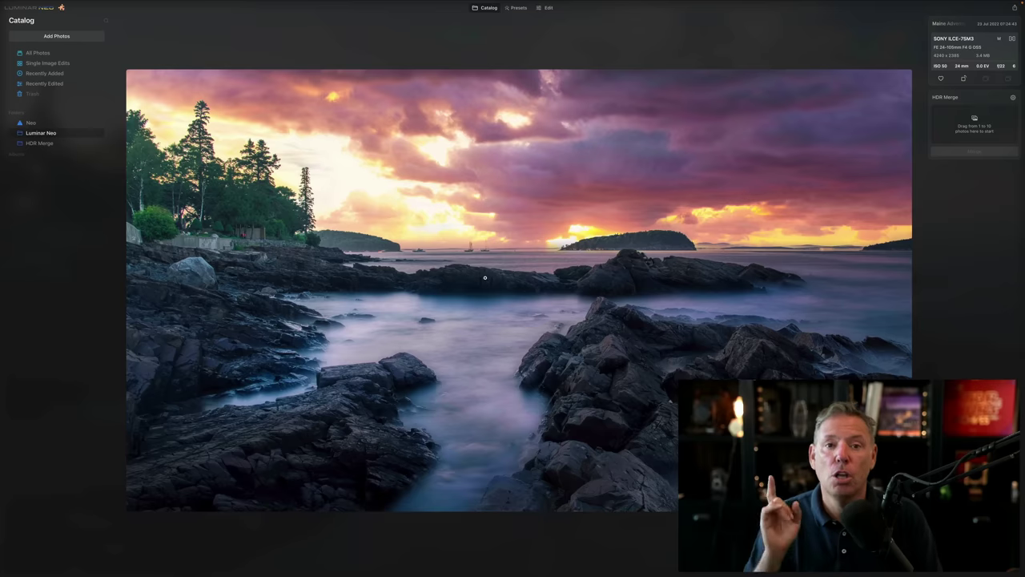
{"action": "double_click", "coordinate": [485, 277]}
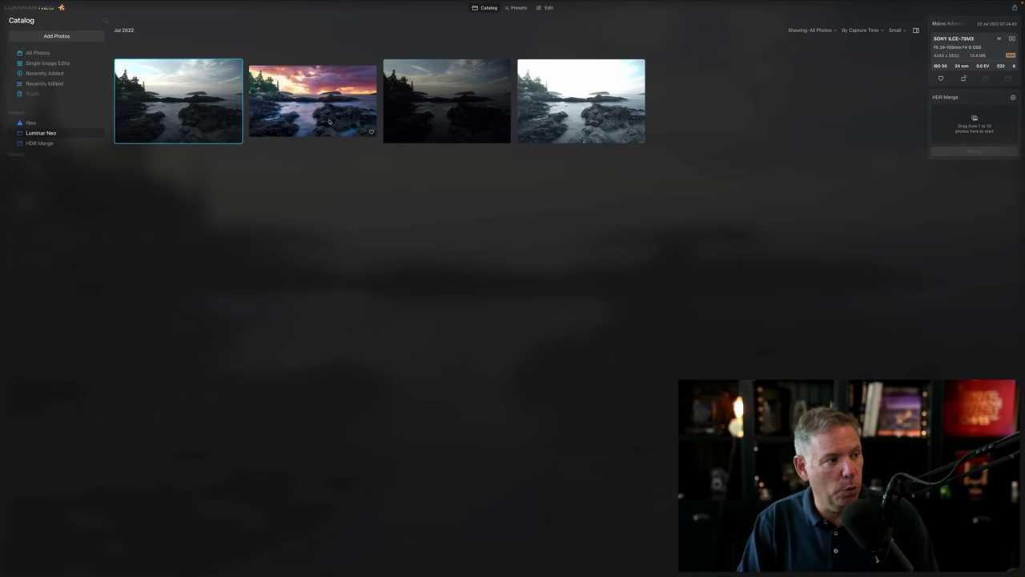
{"action": "right_click", "coordinate": [463, 106]}
{"action": "key", "text": "Escape"}
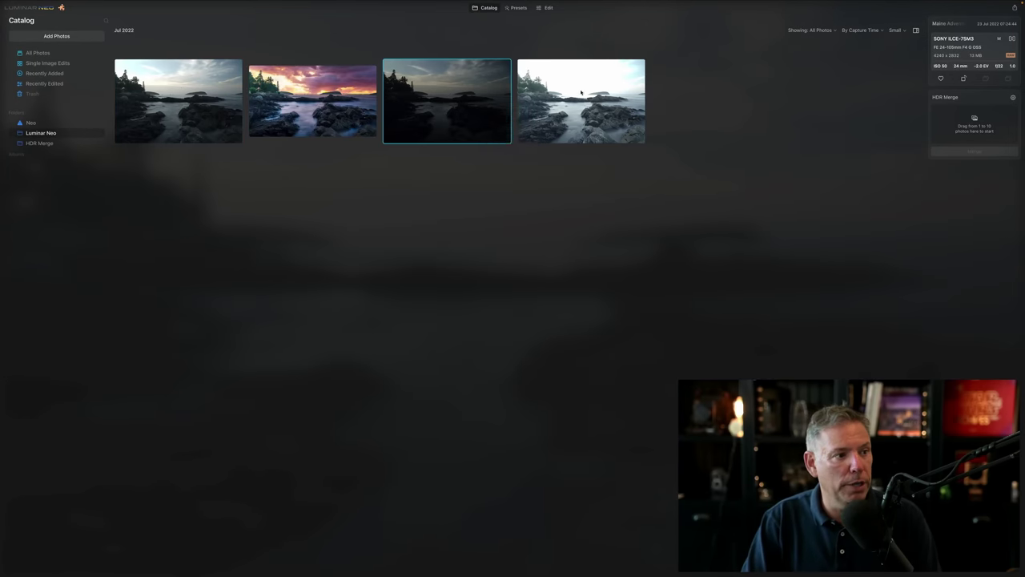
{"action": "right_click", "coordinate": [606, 91]}
{"action": "key", "text": "Escape"}
Select the three bracketed raw exposures and open the extensions window
{"action": "left_click", "coordinate": [182, 101]}
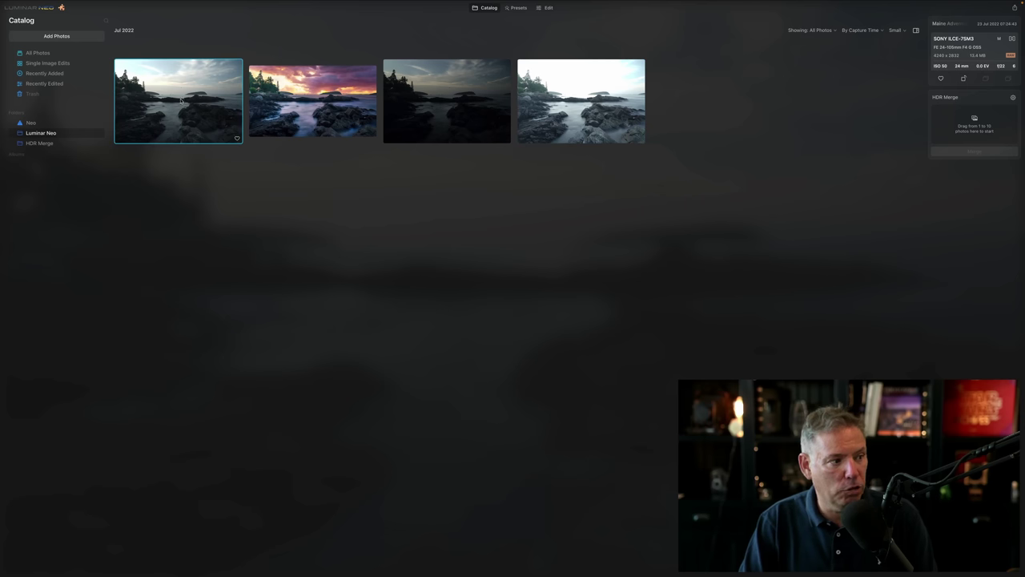
{"action": "left_click", "coordinate": [422, 82], "text": "super"}
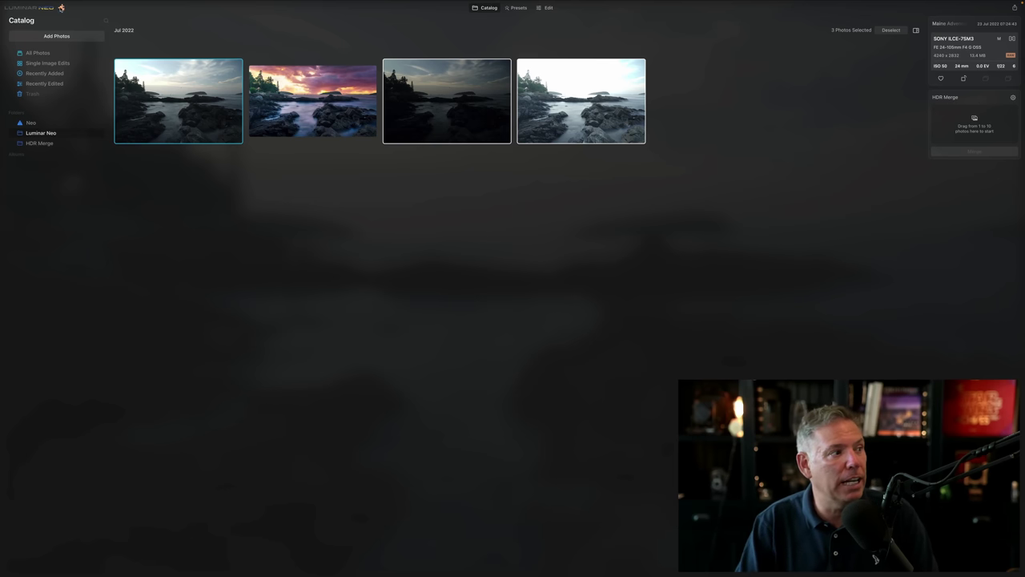
{"action": "left_click", "coordinate": [62, 8]}
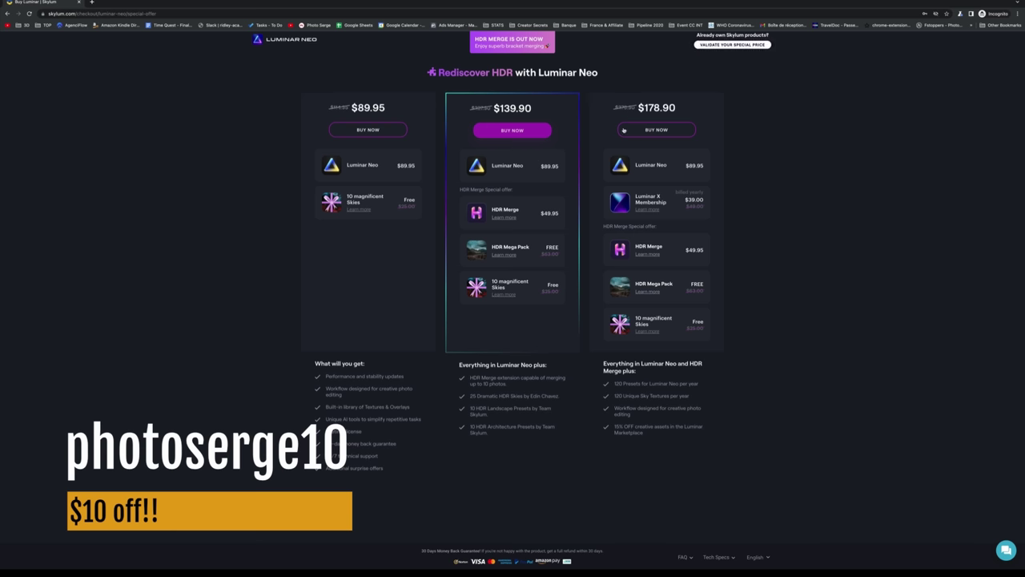
Choose the $139.90 bundle and apply a $10-off coupon code, bringing the total to $129.90
{"action": "left_click", "coordinate": [523, 131]}
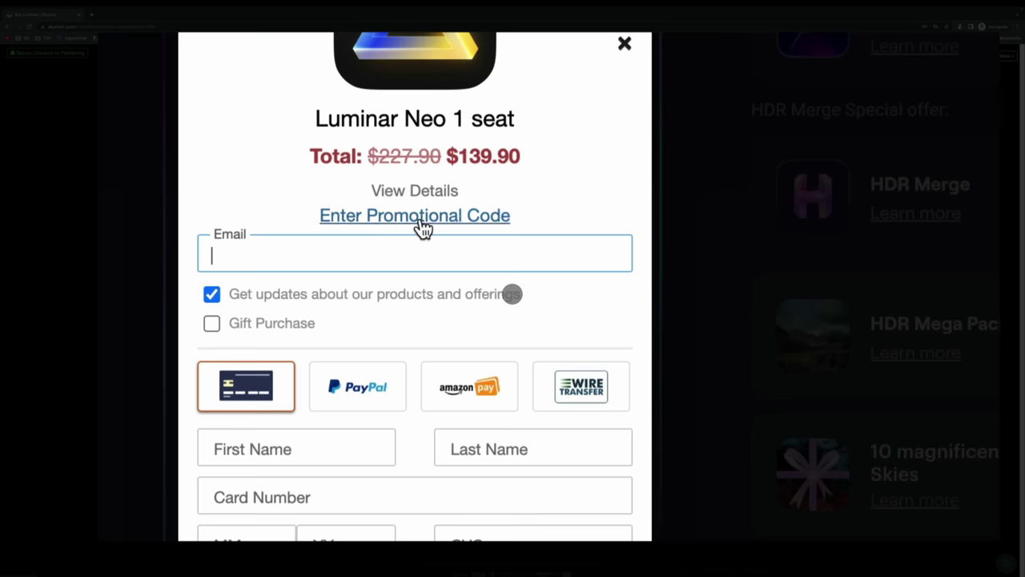
{"action": "left_click", "coordinate": [514, 269]}
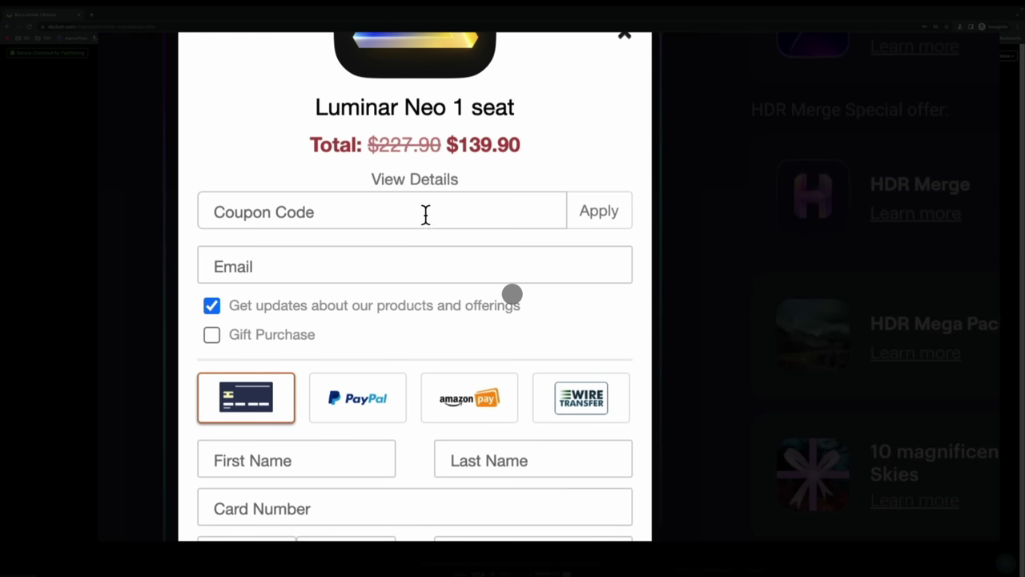
{"action": "left_click", "coordinate": [385, 218]}
{"action": "type", "text": "photoserge10"}
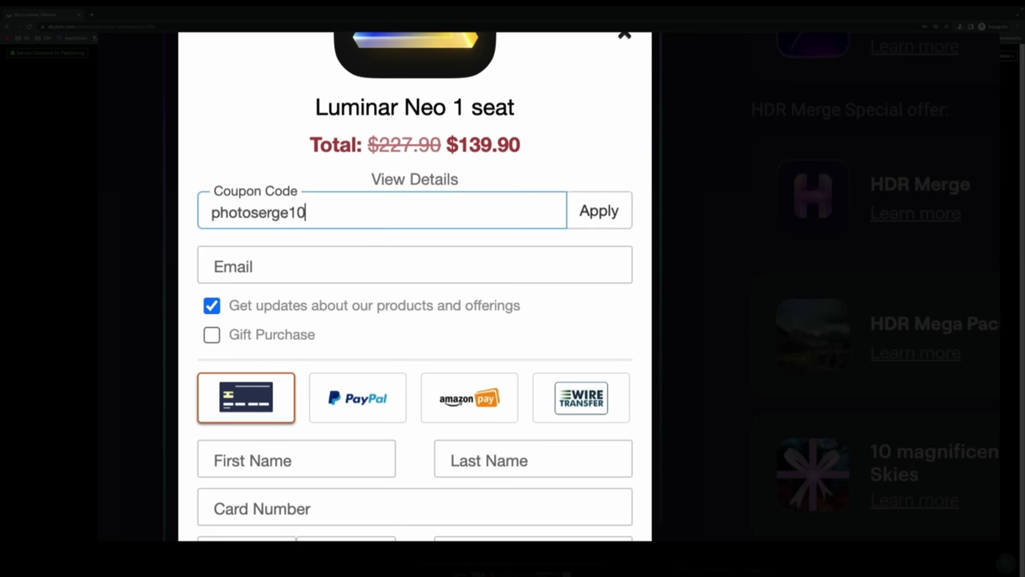
{"action": "left_click", "coordinate": [605, 215]}
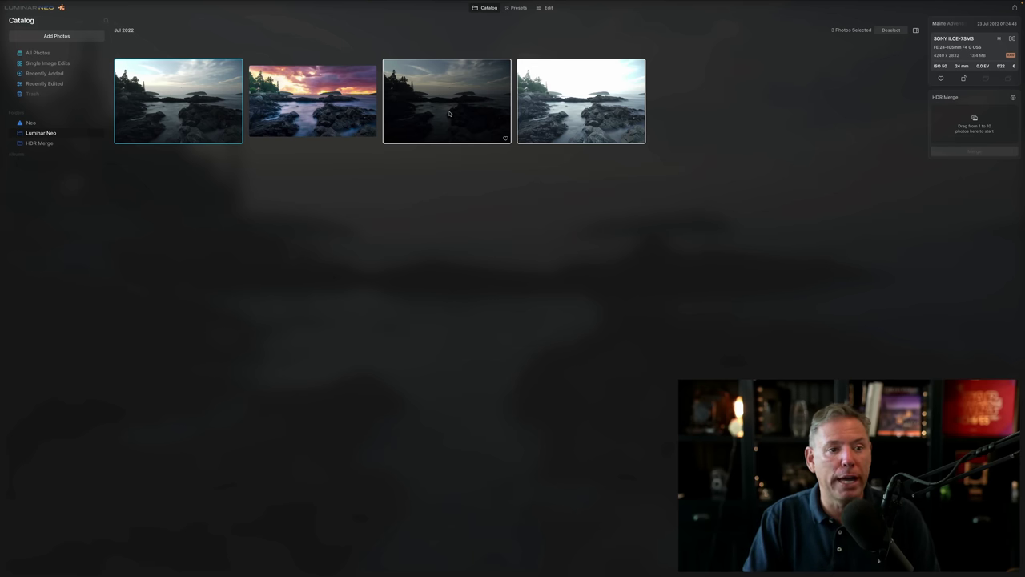
Drop the three exposures into HDR Merge, merge them, and open the merged seascape full size
{"action": "left_click_drag", "start_coordinate": [449, 114], "coordinate": [960, 119]}
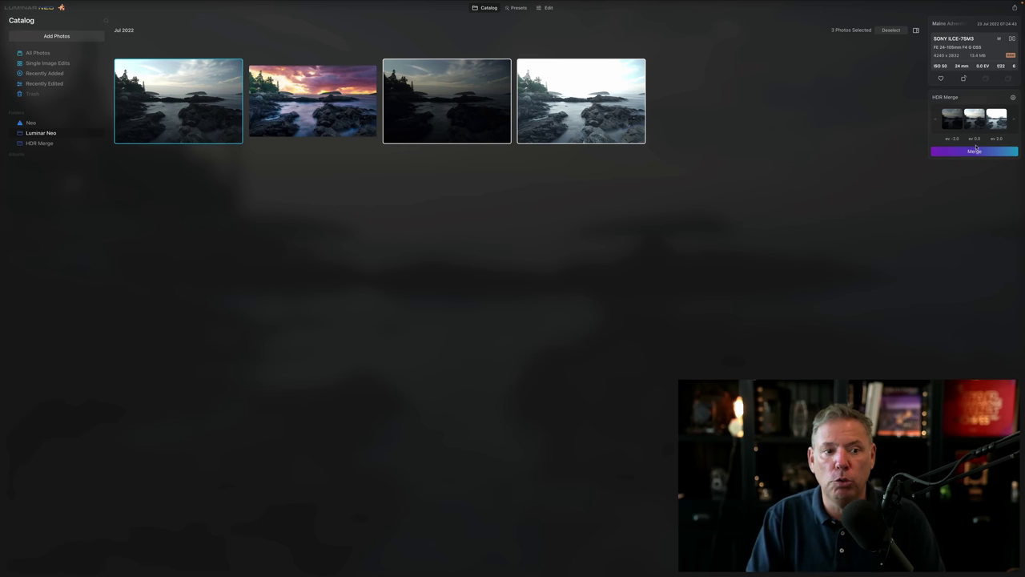
{"action": "left_click", "coordinate": [990, 152]}
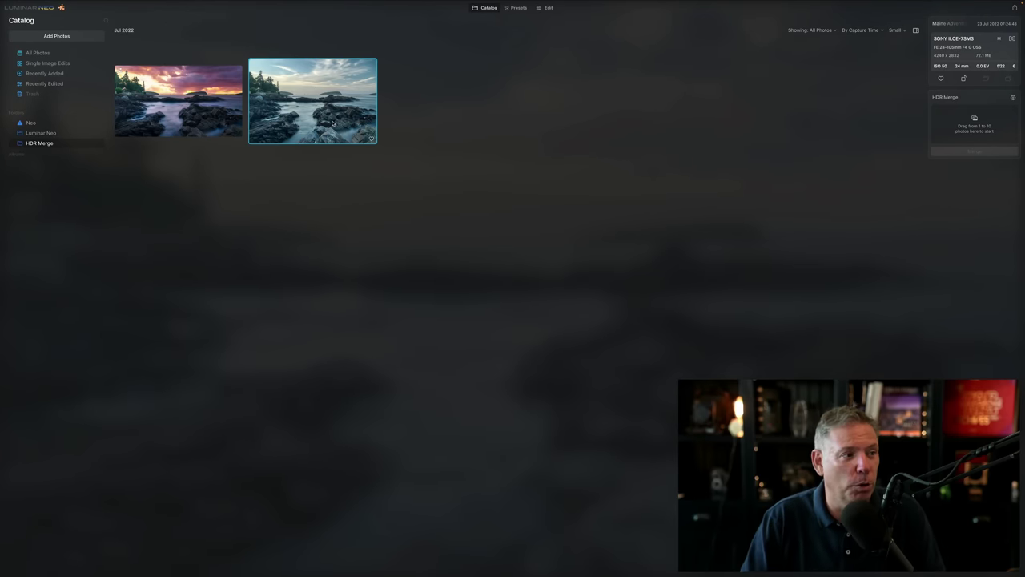
{"action": "double_click", "coordinate": [332, 122]}
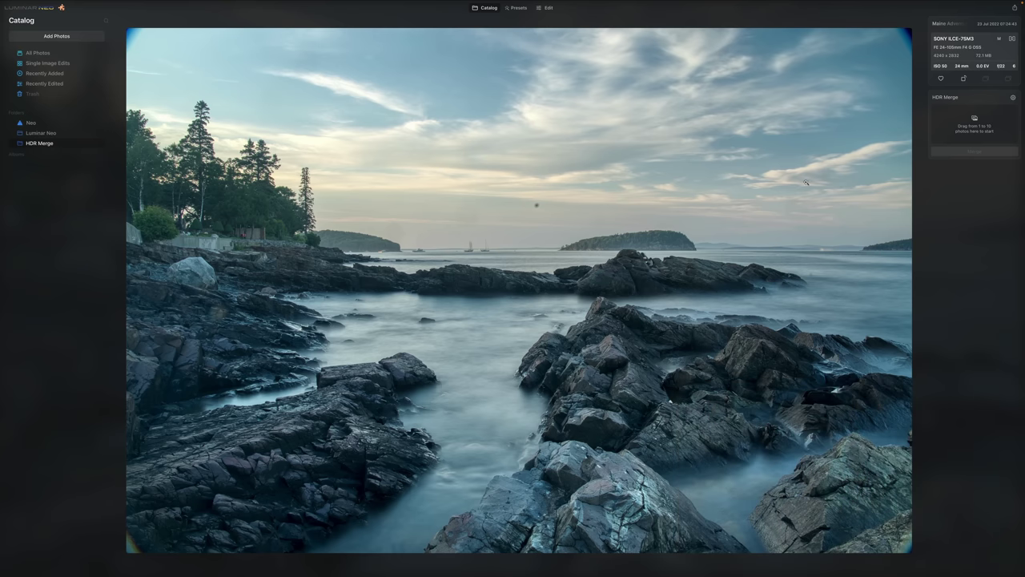
In Develop, lower Exposure, add Smart Contrast 33, warm the Temperature and nudge the Tint
{"action": "left_click", "coordinate": [548, 8]}
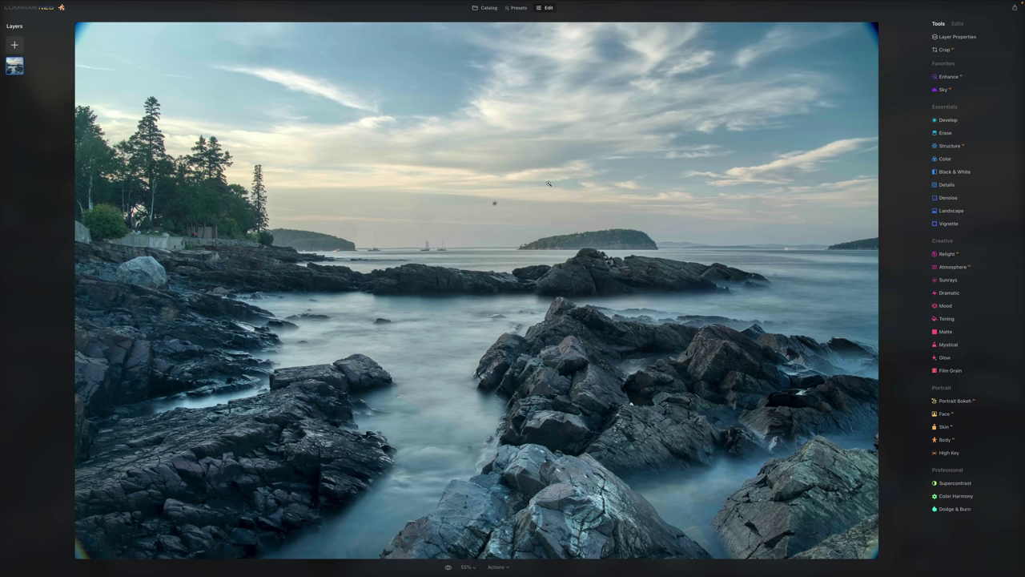
{"action": "left_click", "coordinate": [949, 120]}
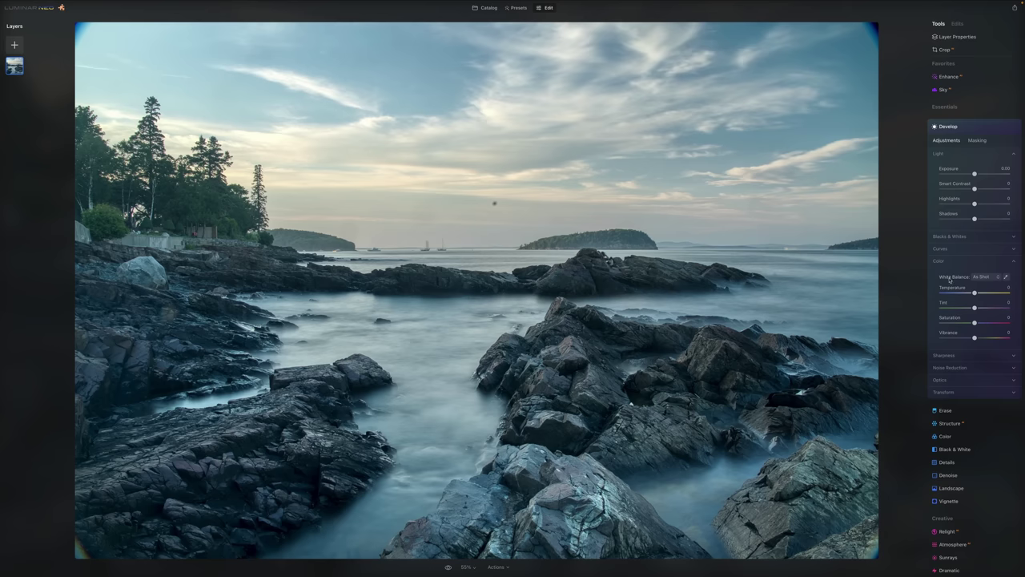
{"action": "left_click", "coordinate": [975, 173]}
{"action": "left_click_drag", "start_coordinate": [975, 173], "coordinate": [969, 173]}
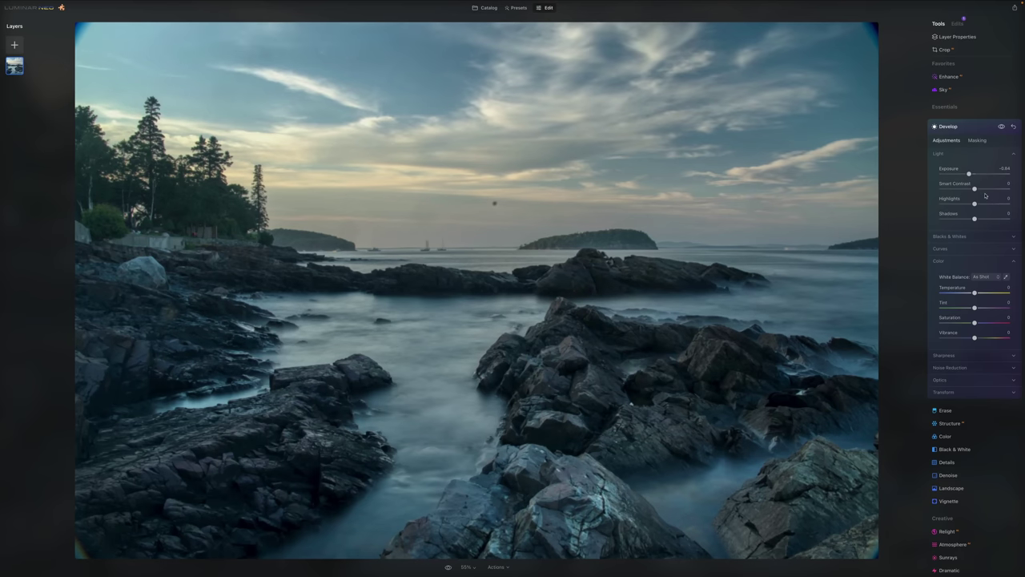
{"action": "left_click", "coordinate": [986, 189]}
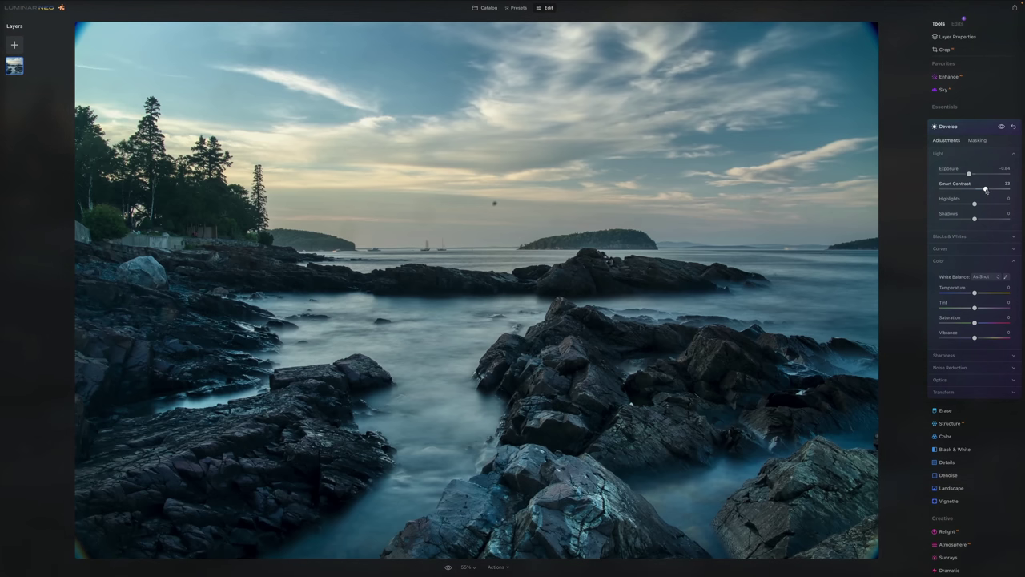
{"action": "left_click", "coordinate": [984, 293]}
{"action": "mouse_move", "coordinate": [984, 295]}
{"action": "left_mouse_down"}
{"action": "mouse_move", "coordinate": [979, 310]}
{"action": "mouse_move", "coordinate": [978, 293]}
{"action": "left_mouse_up"}
{"action": "left_click", "coordinate": [976, 309]}
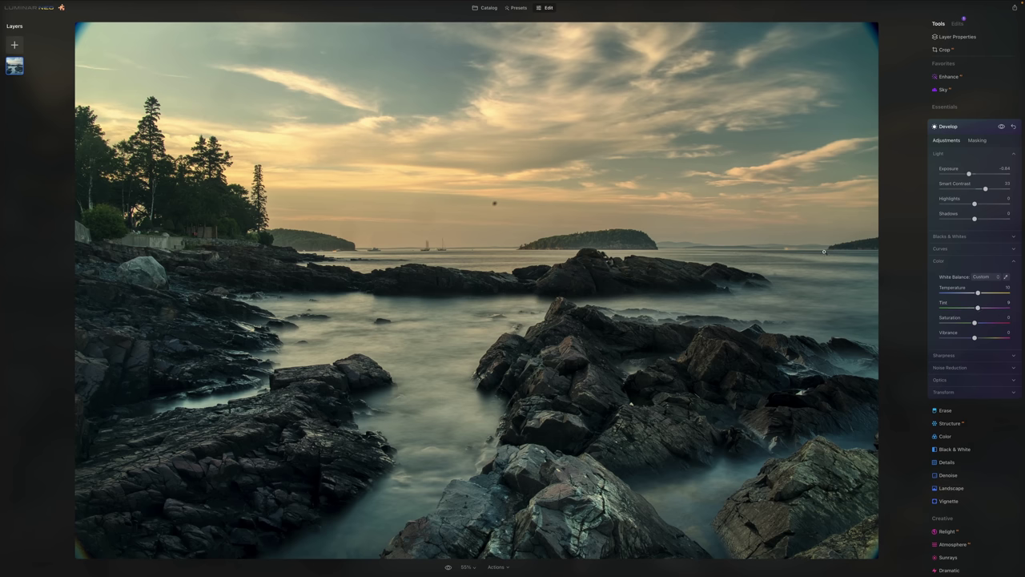
Set Blacks to -19, Highlights to -54, Shadows to 44, and Exposure to -1.12
{"action": "left_click", "coordinate": [969, 237]}
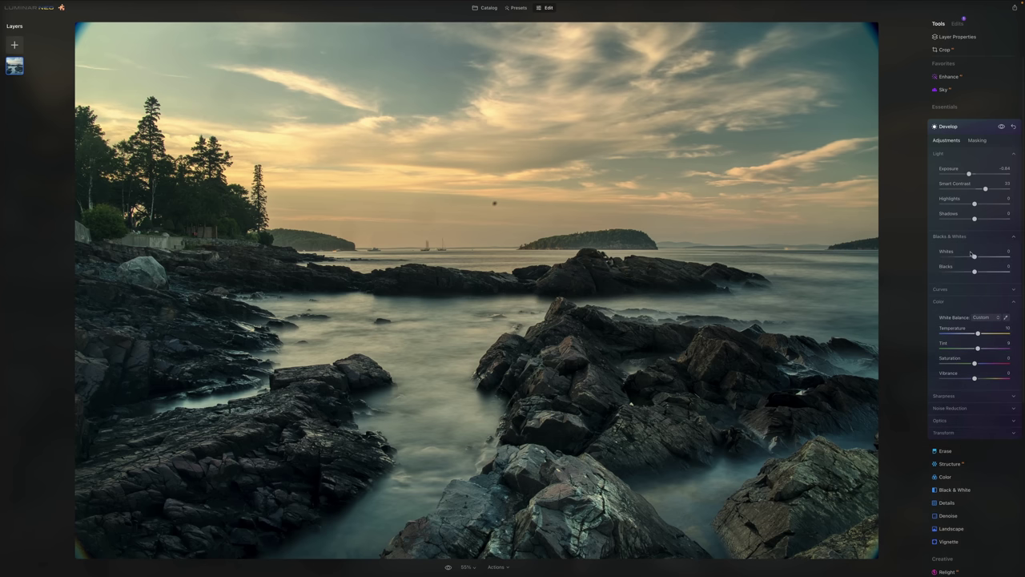
{"action": "left_click_drag", "start_coordinate": [974, 273], "coordinate": [968, 273]}
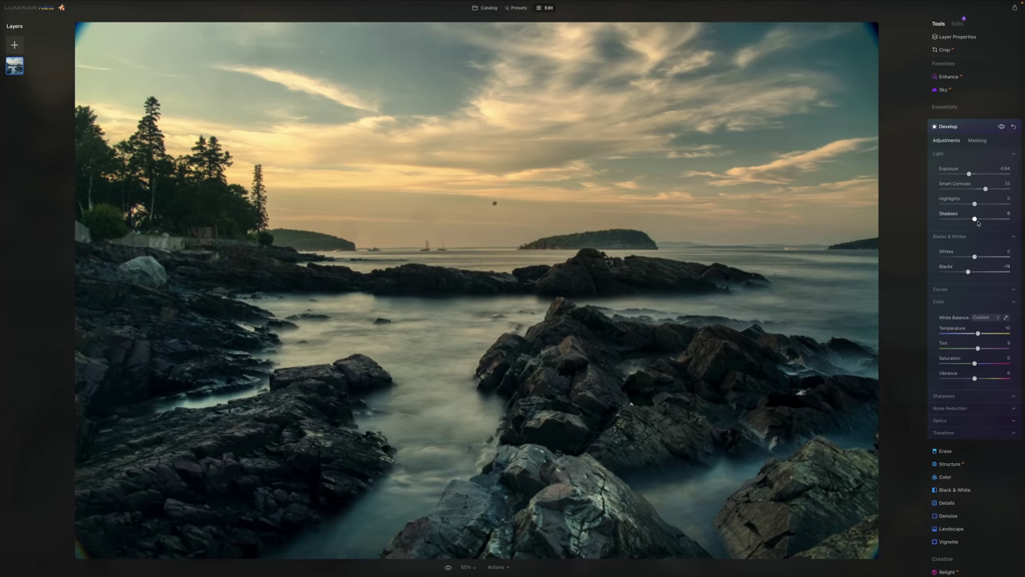
{"action": "left_click_drag", "start_coordinate": [975, 219], "coordinate": [956, 204]}
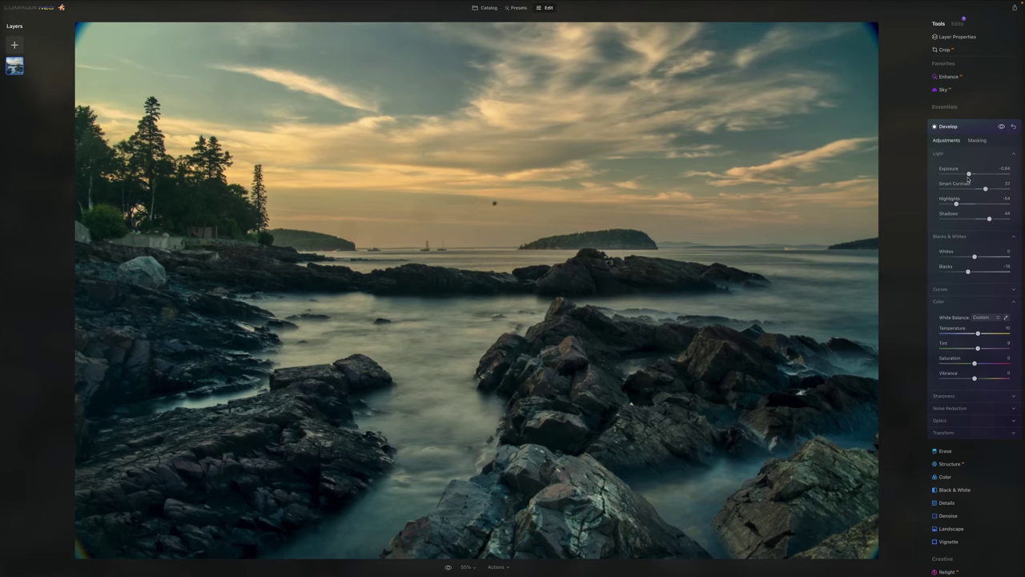
{"action": "left_click_drag", "start_coordinate": [968, 173], "coordinate": [967, 175]}
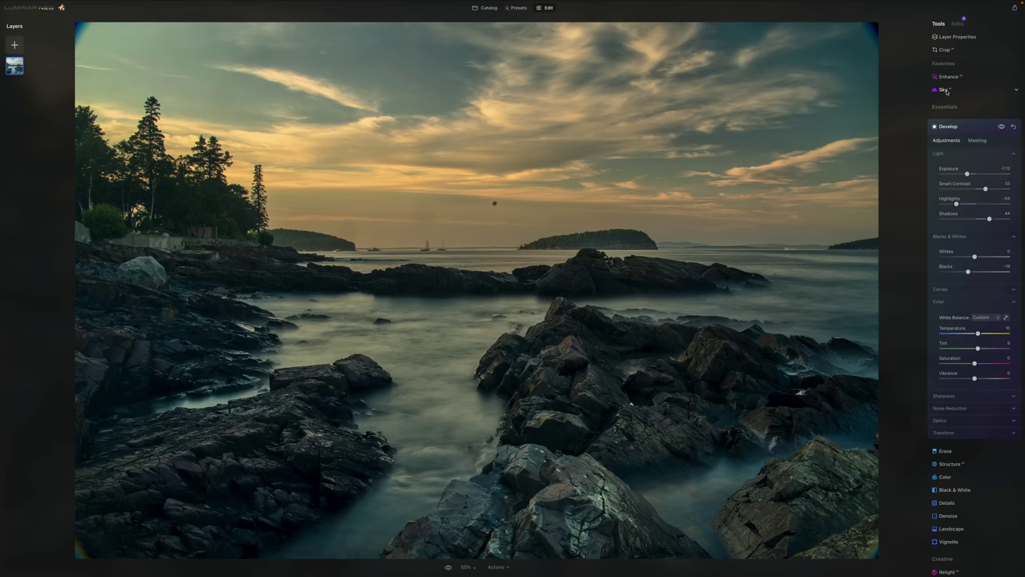
{"action": "left_click", "coordinate": [946, 89]}
Filter Sky Selection to Sunset, try the thumbnails, and keep the pink-orange fourth sky
{"action": "left_click", "coordinate": [981, 139]}
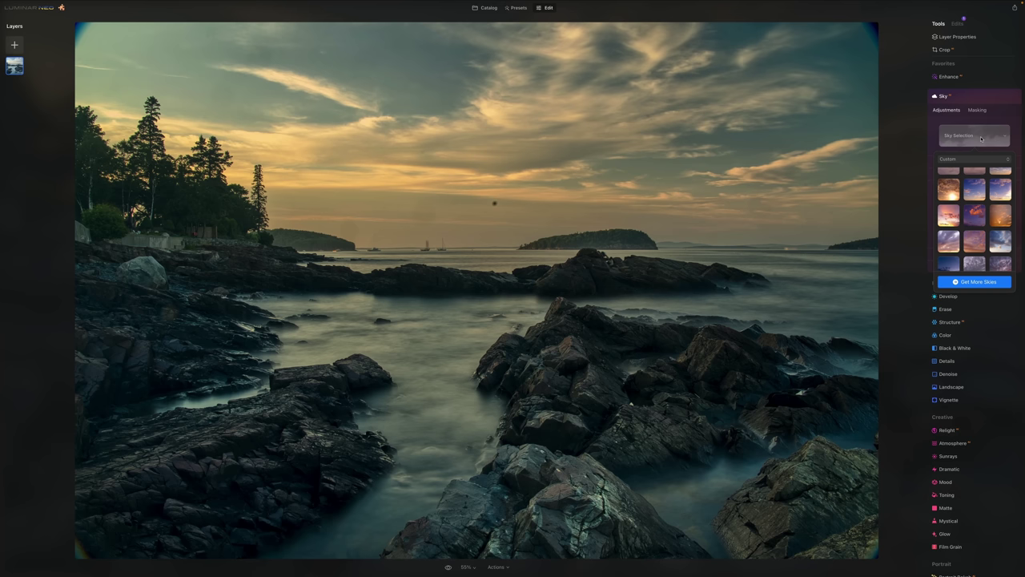
{"action": "left_click", "coordinate": [981, 158]}
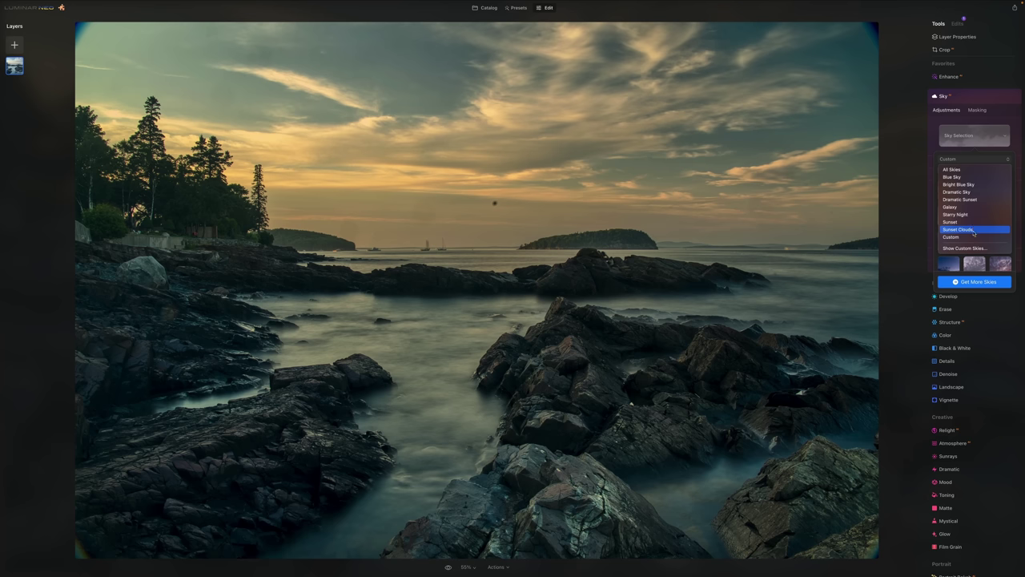
{"action": "left_click", "coordinate": [974, 224]}
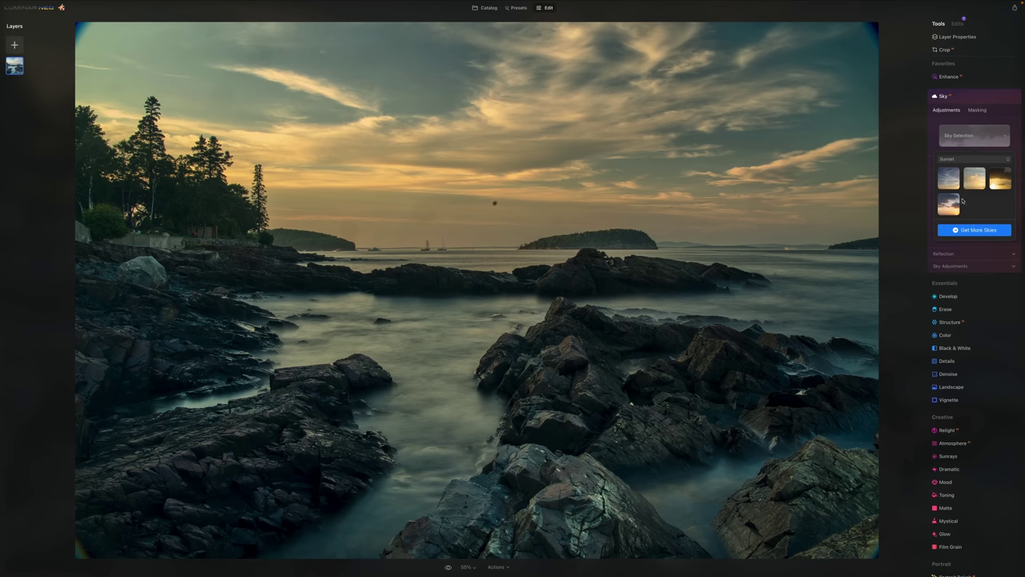
{"action": "left_click", "coordinate": [954, 183]}
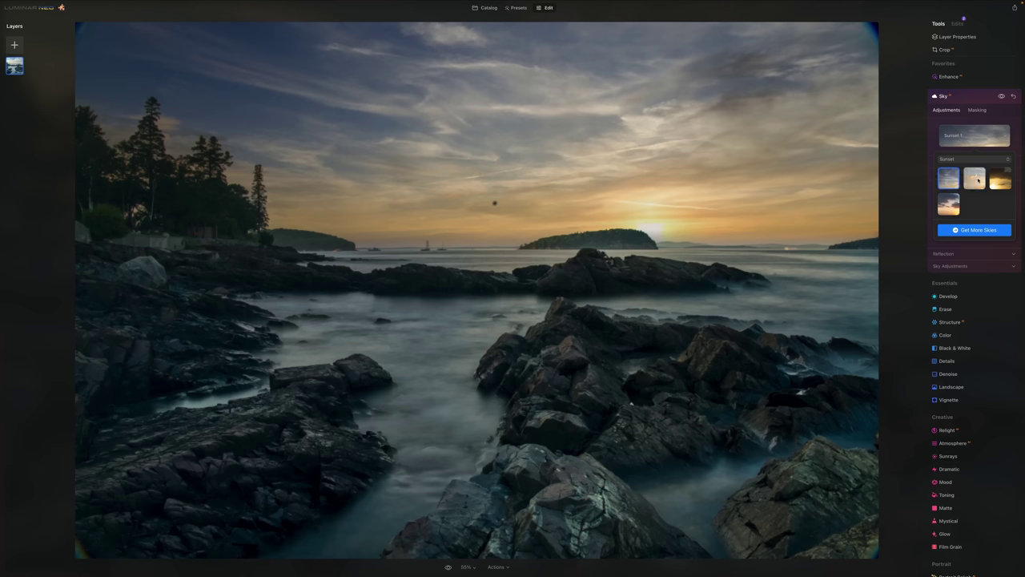
{"action": "left_click", "coordinate": [977, 180]}
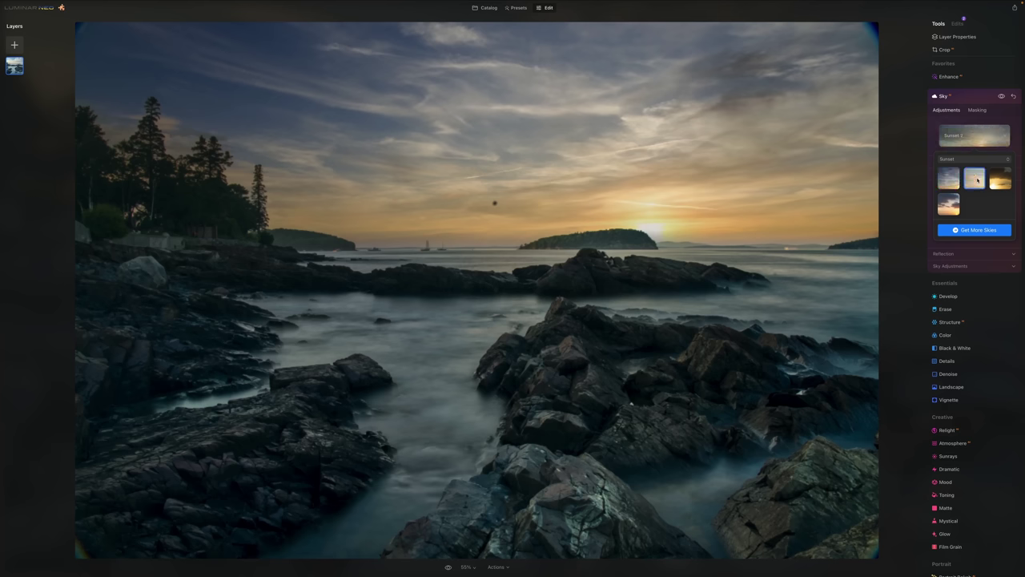
{"action": "left_click", "coordinate": [1000, 179]}
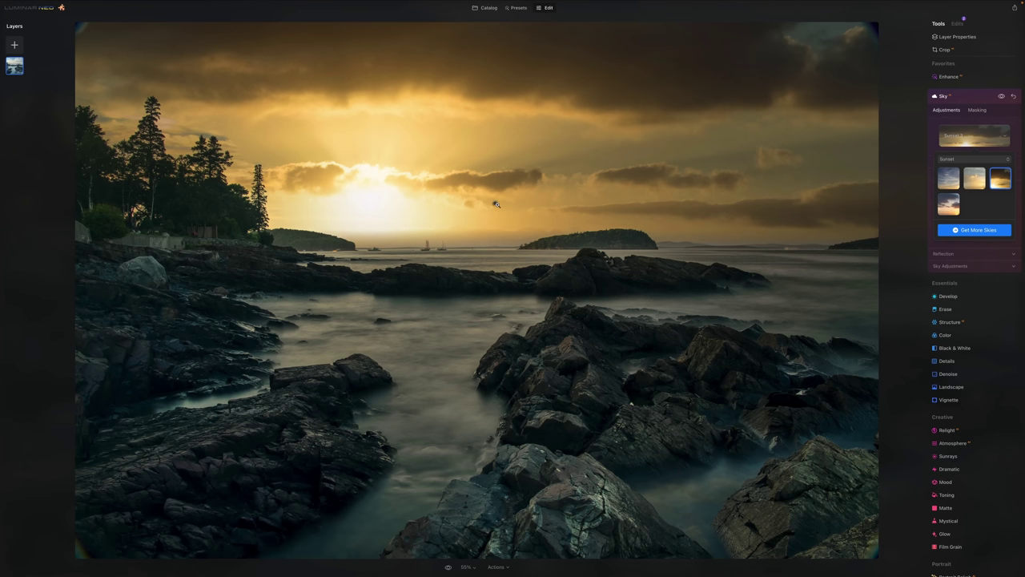
{"action": "left_click", "coordinate": [946, 205]}
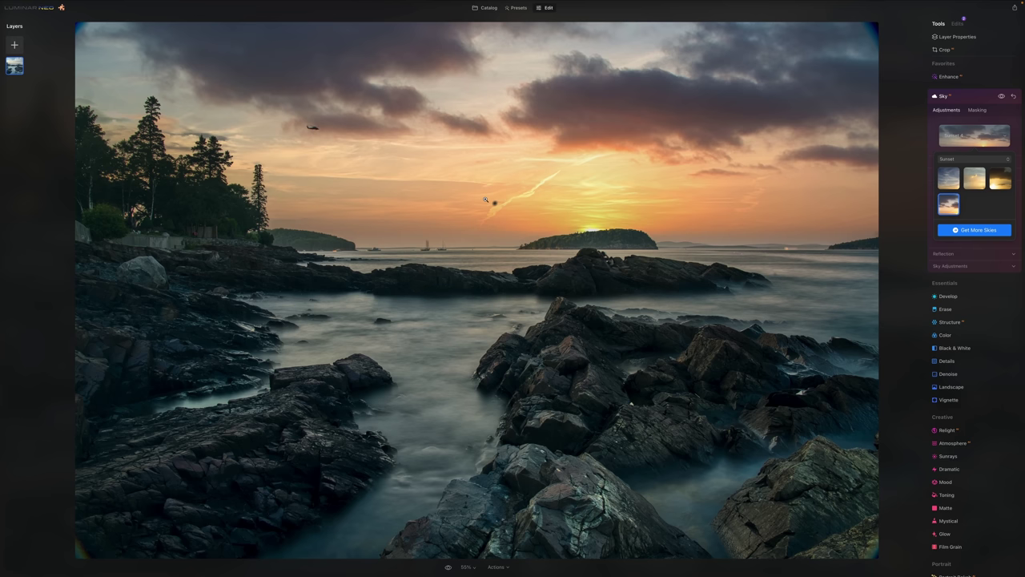
{"action": "left_click", "coordinate": [973, 159]}
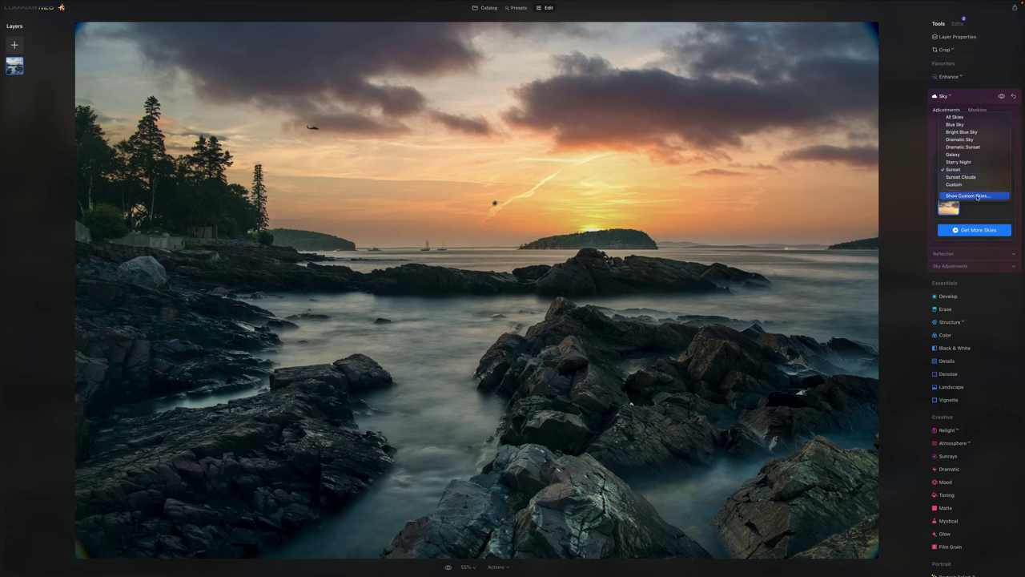
Reveal the Custom skies folder in Finder, enlarge its window, and scroll through the Golden Hour, Night and Sunset JPEGs
{"action": "left_click", "coordinate": [976, 197]}
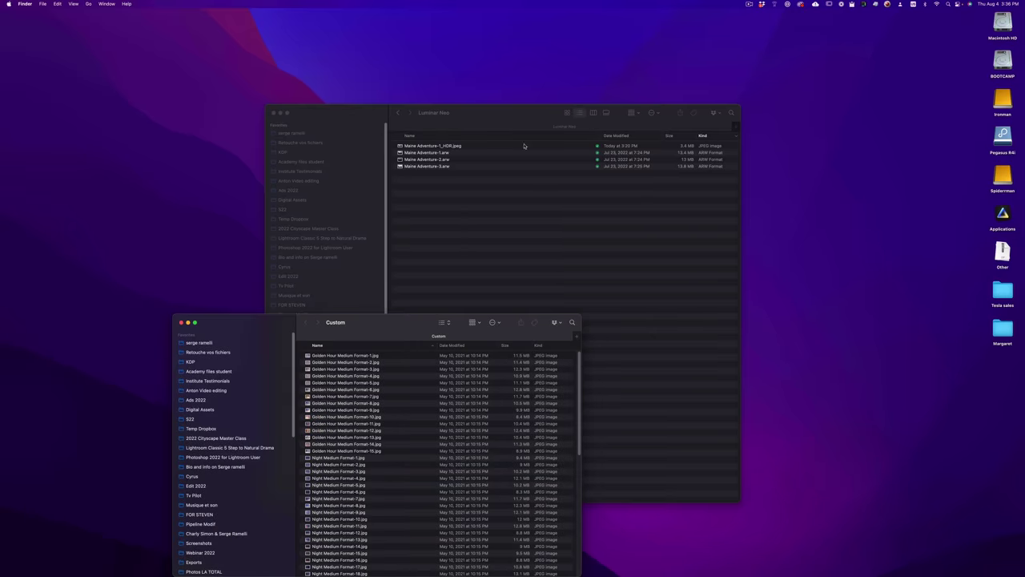
{"action": "left_click_drag", "start_coordinate": [387, 331], "coordinate": [466, 74]}
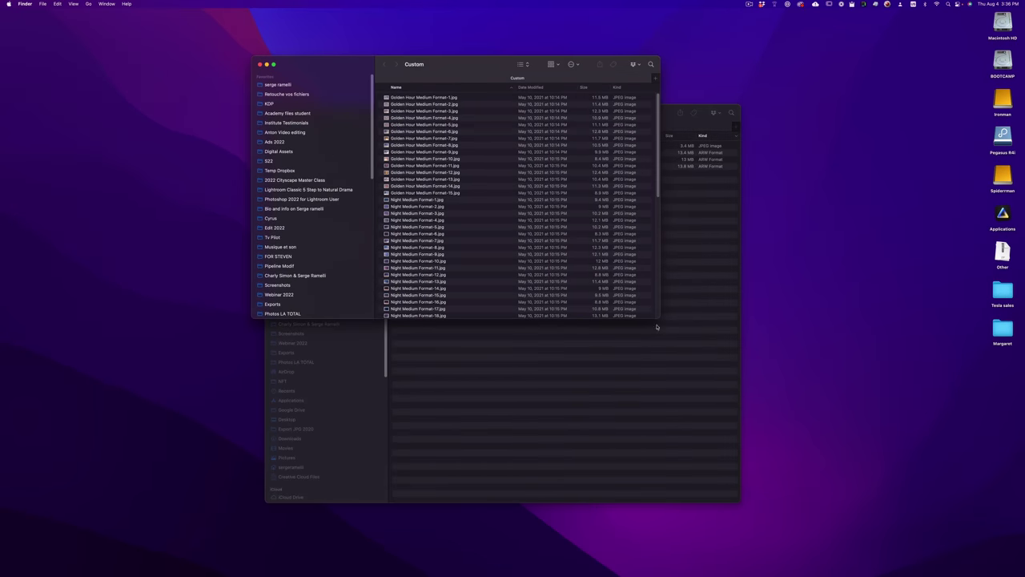
{"action": "left_click_drag", "start_coordinate": [662, 319], "coordinate": [711, 370]}
{"action": "left_click_drag", "start_coordinate": [826, 491], "coordinate": [828, 494]}
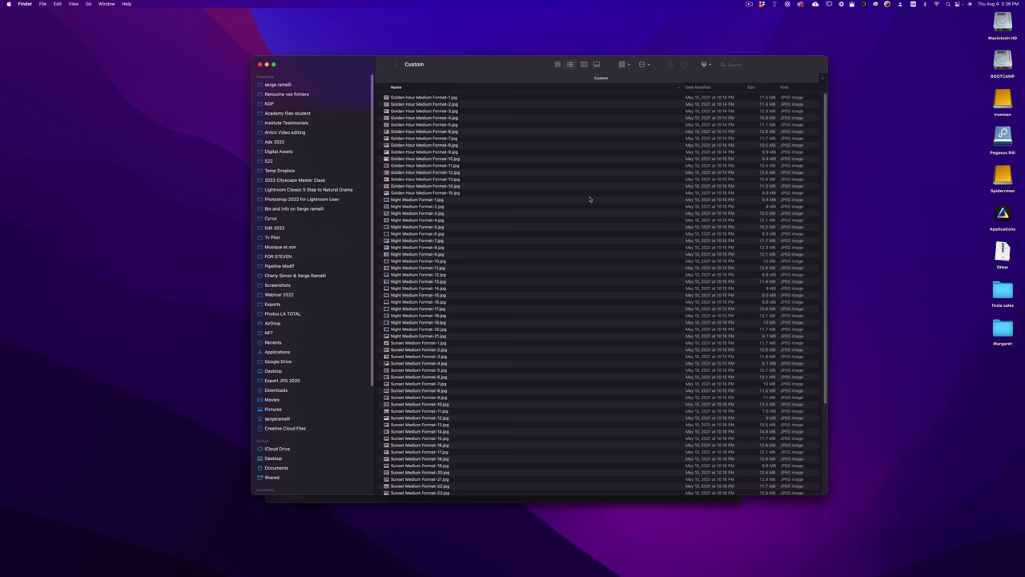
{"action": "scroll", "coordinate": [555, 191], "scroll_direction": "down", "scroll_amount": 3}
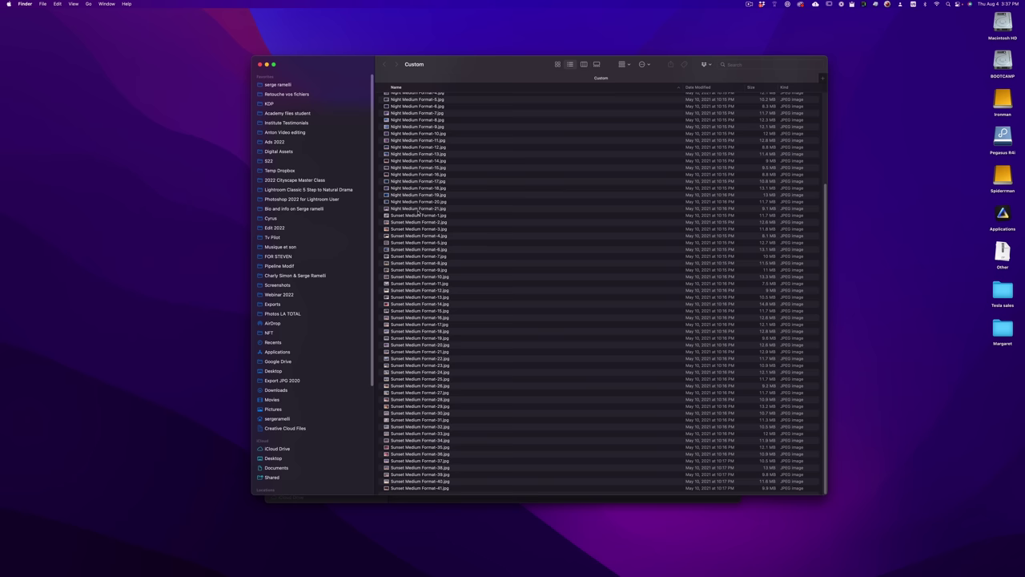
{"action": "scroll", "coordinate": [562, 324], "scroll_direction": "up", "scroll_amount": 4}
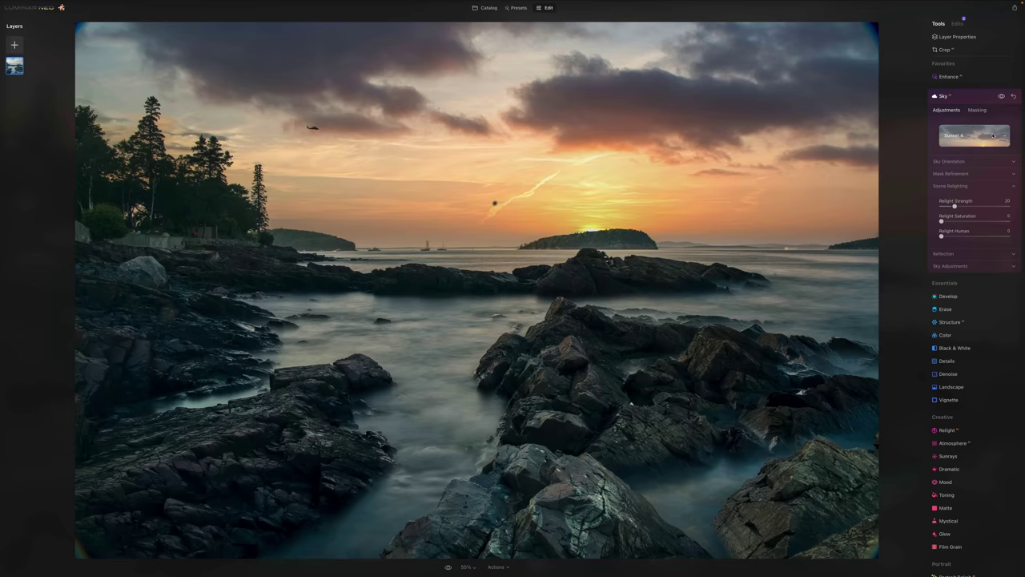
{"action": "left_click", "coordinate": [973, 134]}
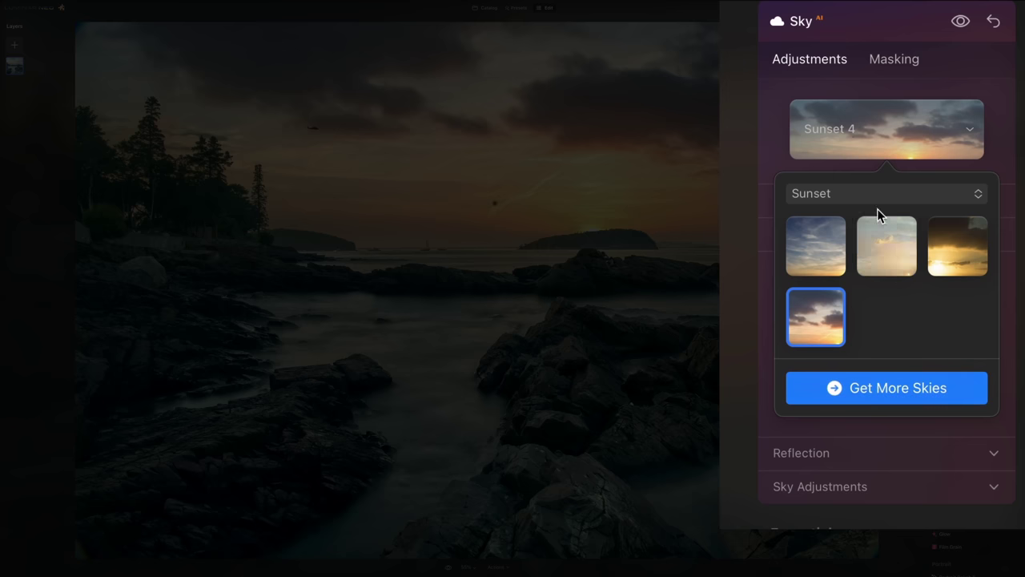
Browse the Custom sky collection in the Sky AI sky grid
{"action": "left_click", "coordinate": [880, 192]}
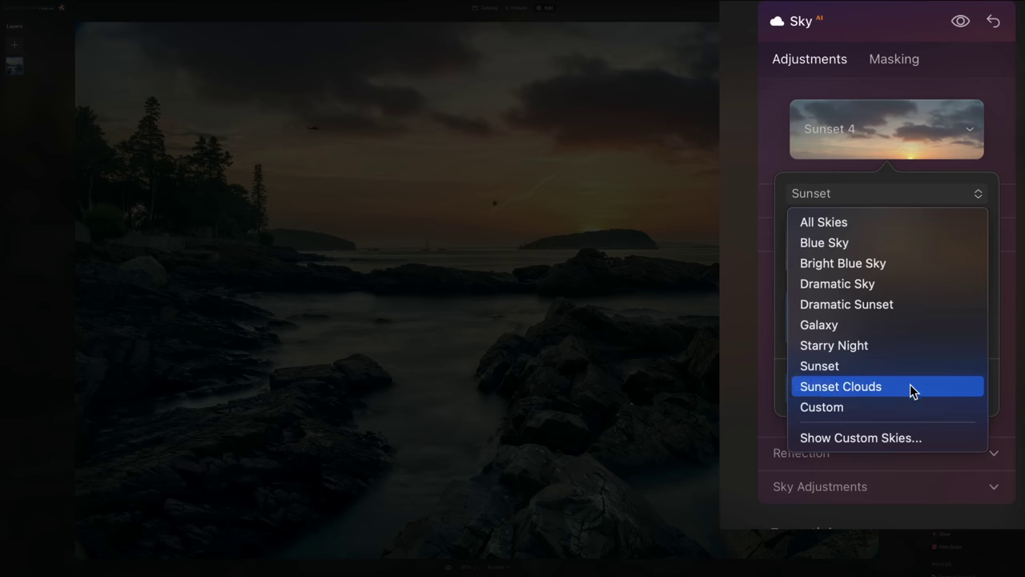
{"action": "left_click", "coordinate": [908, 407]}
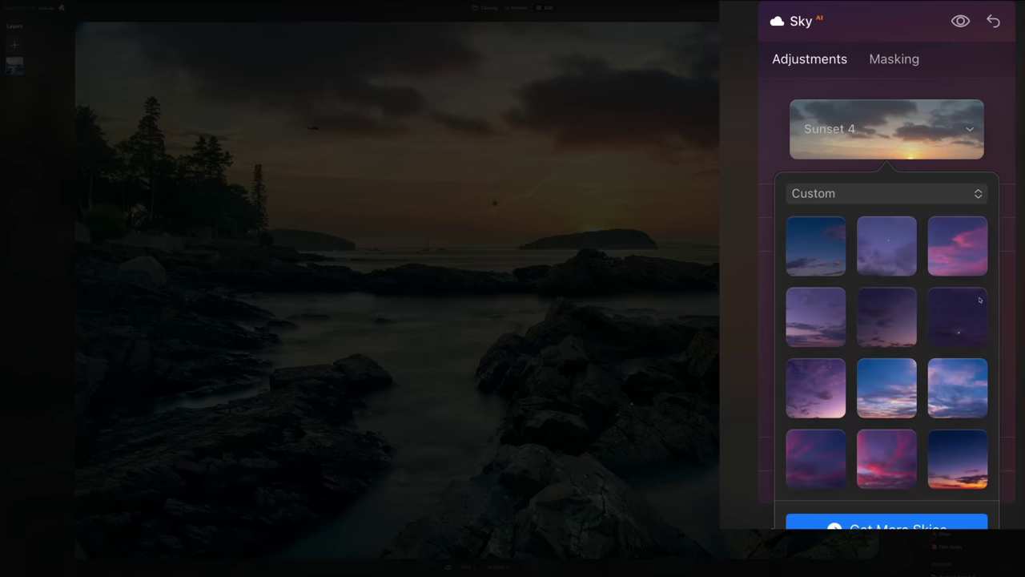
{"action": "scroll", "coordinate": [973, 210], "scroll_direction": "down", "scroll_amount": 5}
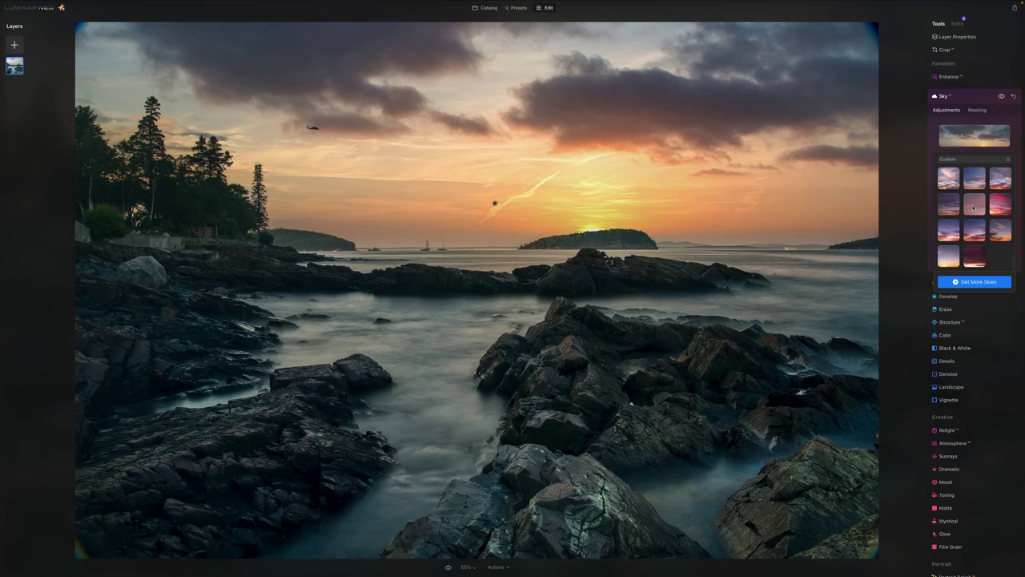
{"action": "scroll", "coordinate": [974, 205], "scroll_direction": "down", "scroll_amount": 2}
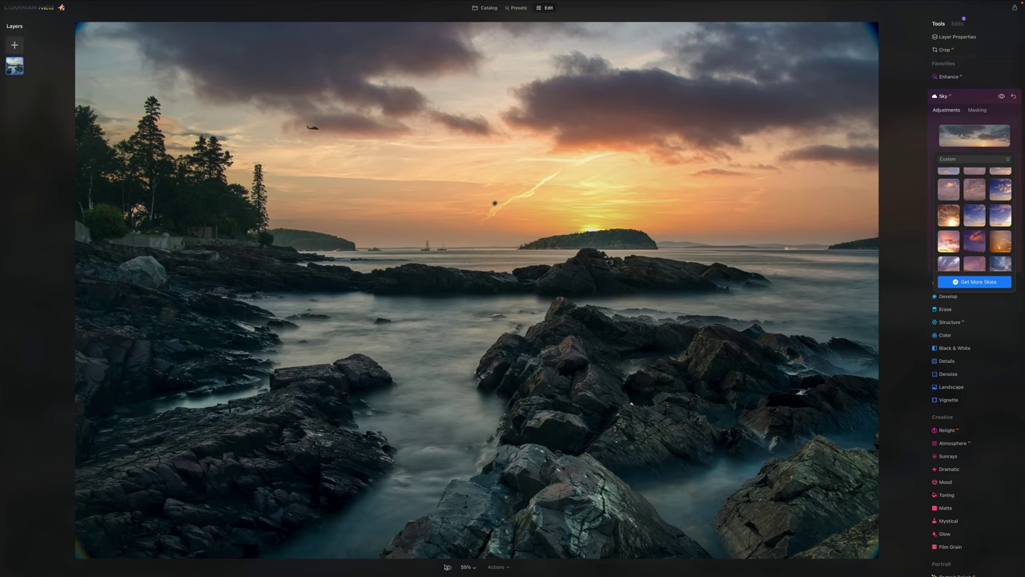
{"action": "left_click", "coordinate": [448, 568]}
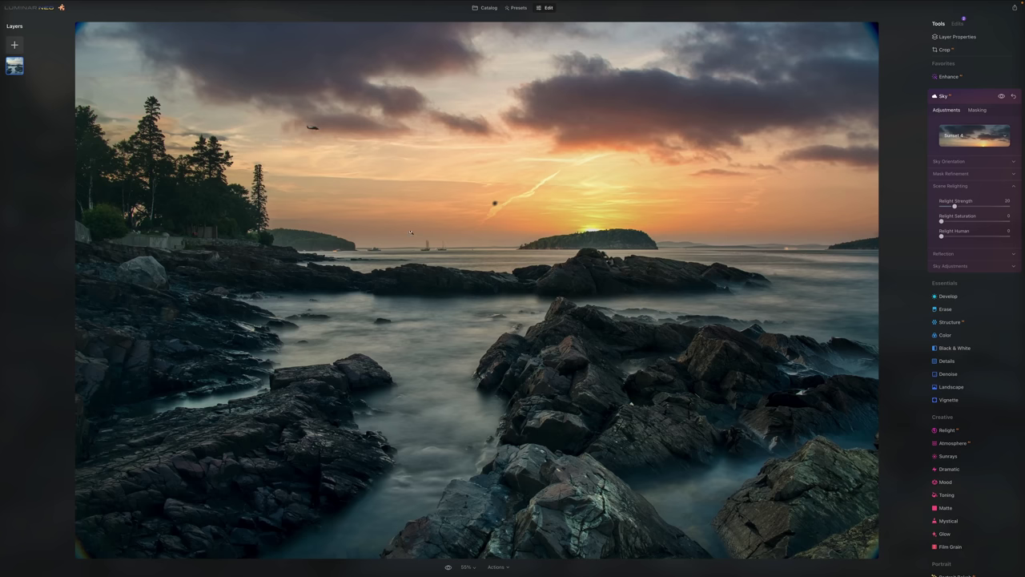
Try a Golden Hour custom sky, then a custom sky with pink clouds
{"action": "left_click", "coordinate": [979, 134]}
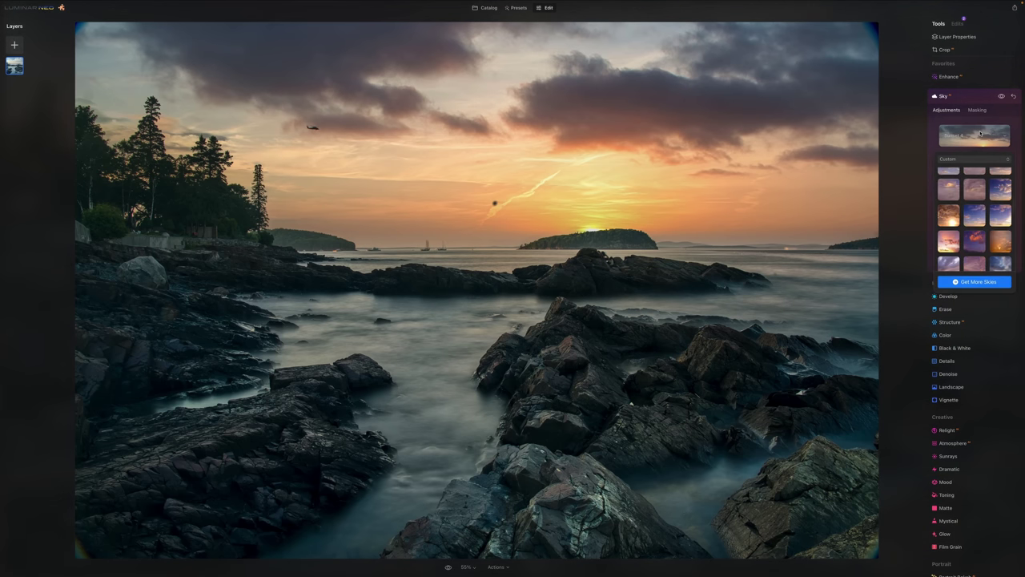
{"action": "scroll", "coordinate": [953, 232], "scroll_direction": "down", "scroll_amount": 2}
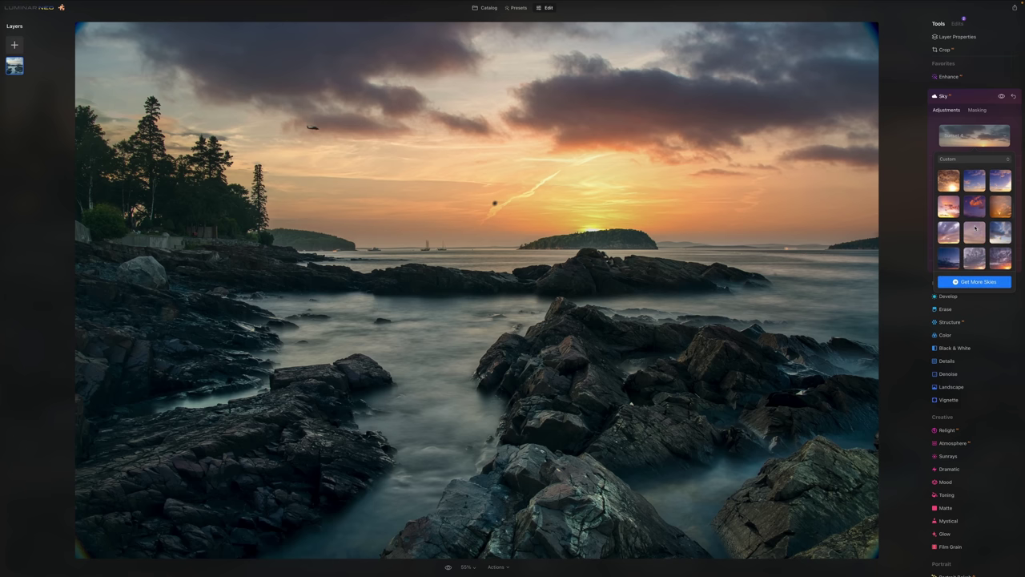
{"action": "left_click", "coordinate": [950, 232]}
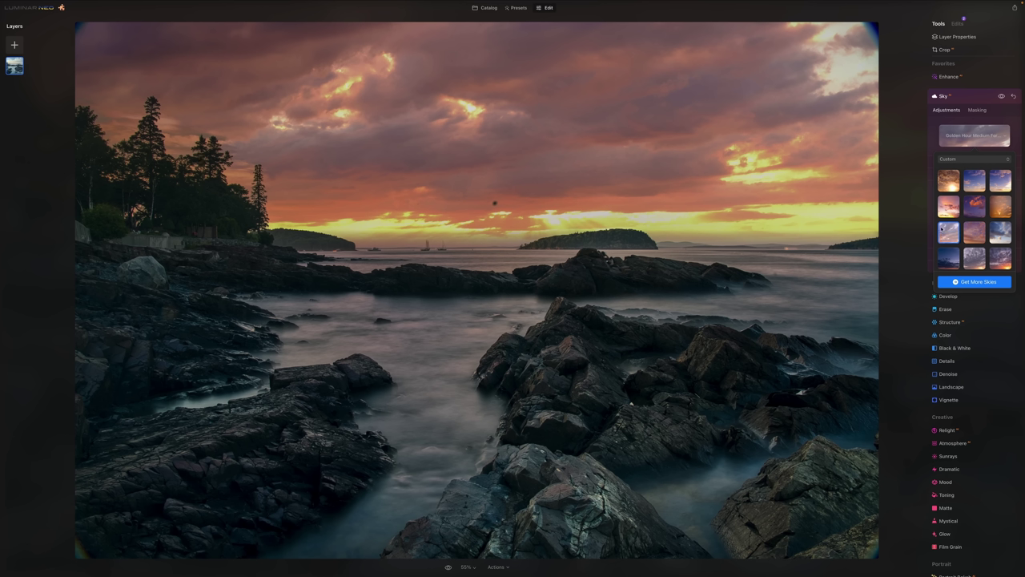
{"action": "left_click", "coordinate": [974, 233]}
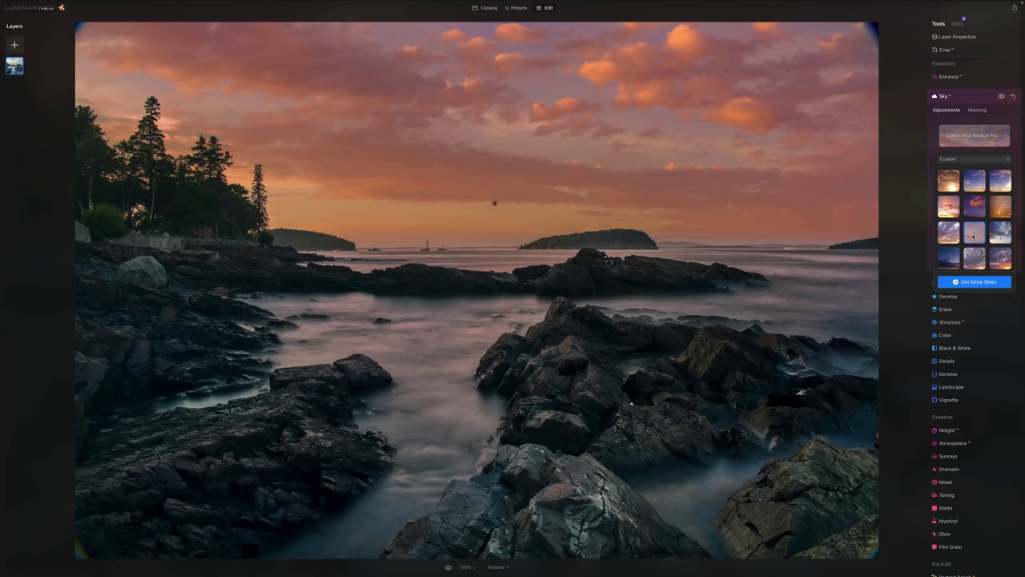
Apply the Sunset Medium Format-13 sky and close the sky thumbnails
{"action": "scroll", "coordinate": [974, 232], "scroll_direction": "down", "scroll_amount": 3}
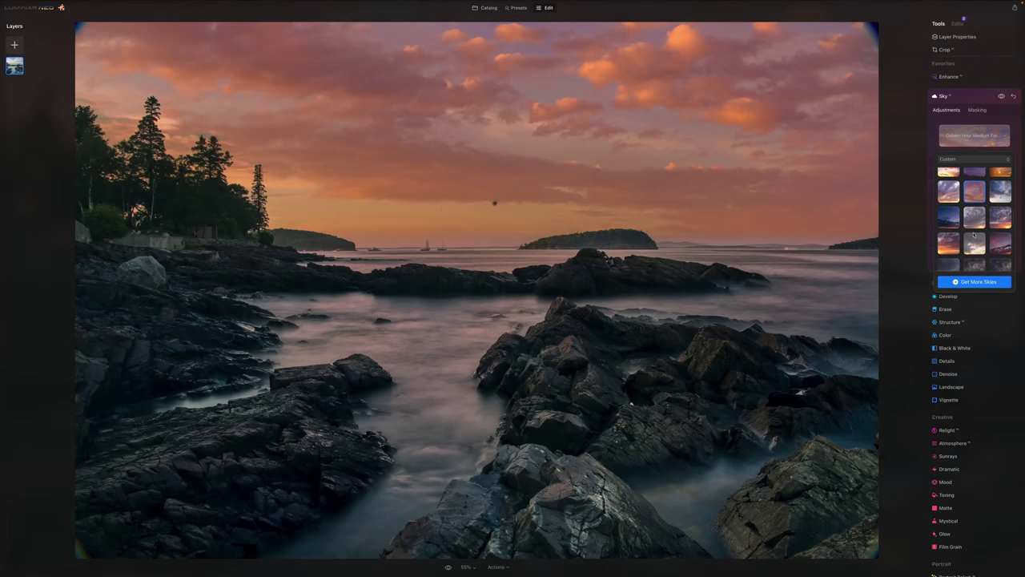
{"action": "scroll", "coordinate": [974, 229], "scroll_direction": "down", "scroll_amount": 5}
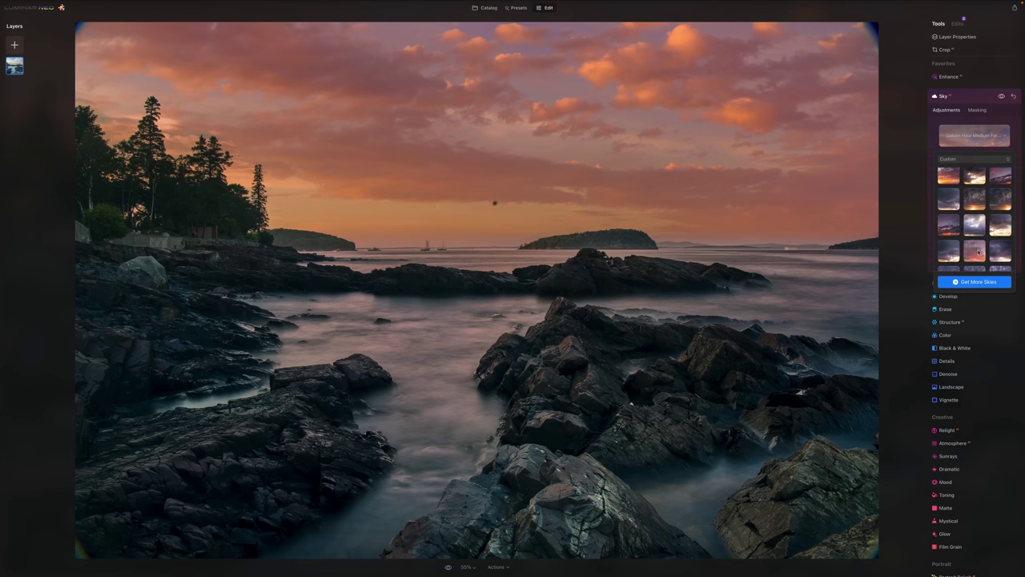
{"action": "left_click", "coordinate": [952, 238]}
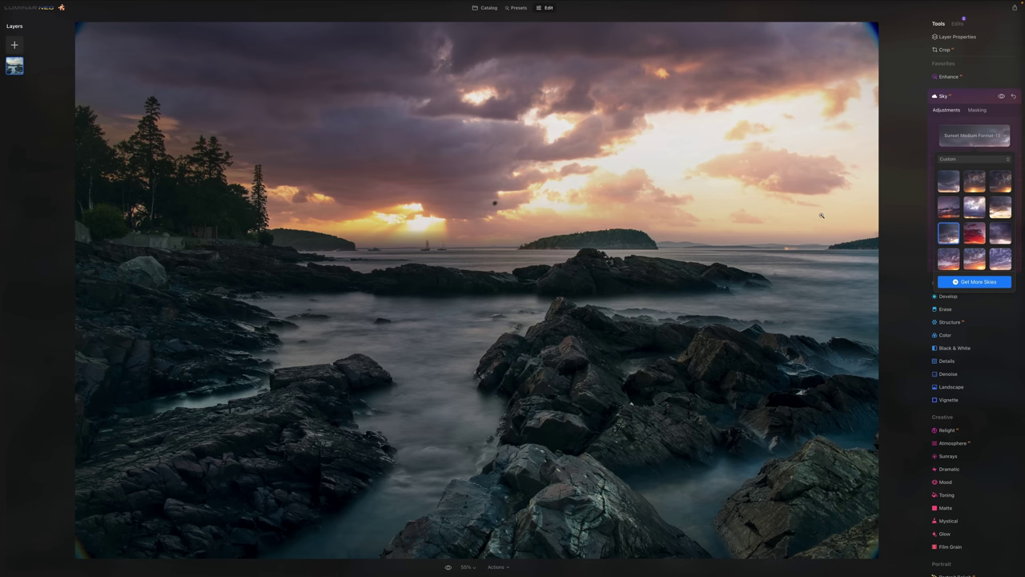
{"action": "scroll", "coordinate": [974, 265], "scroll_direction": "down", "scroll_amount": 1}
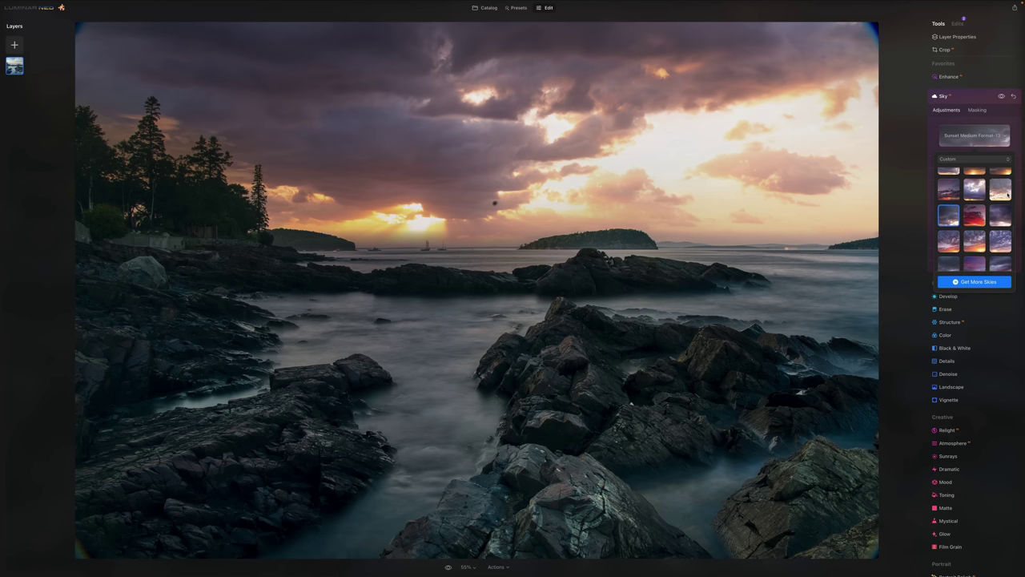
{"action": "left_click", "coordinate": [1015, 141]}
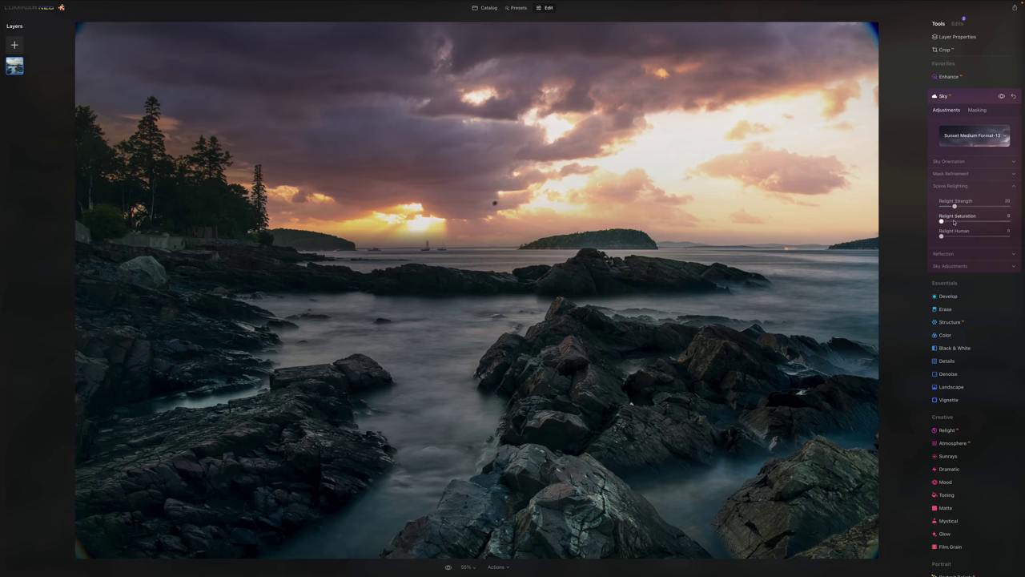
{"action": "left_click", "coordinate": [950, 161]}
Flip the sunset sky horizontally and set Horizon Position to -2, checking Vertical Position
{"action": "left_click", "coordinate": [950, 224]}
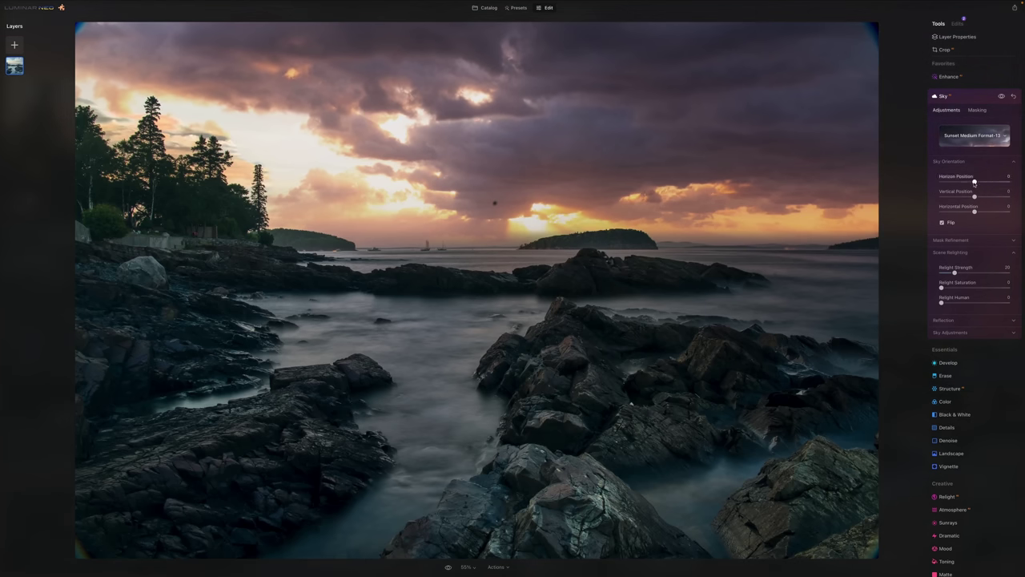
{"action": "left_click_drag", "start_coordinate": [975, 183], "coordinate": [974, 184]}
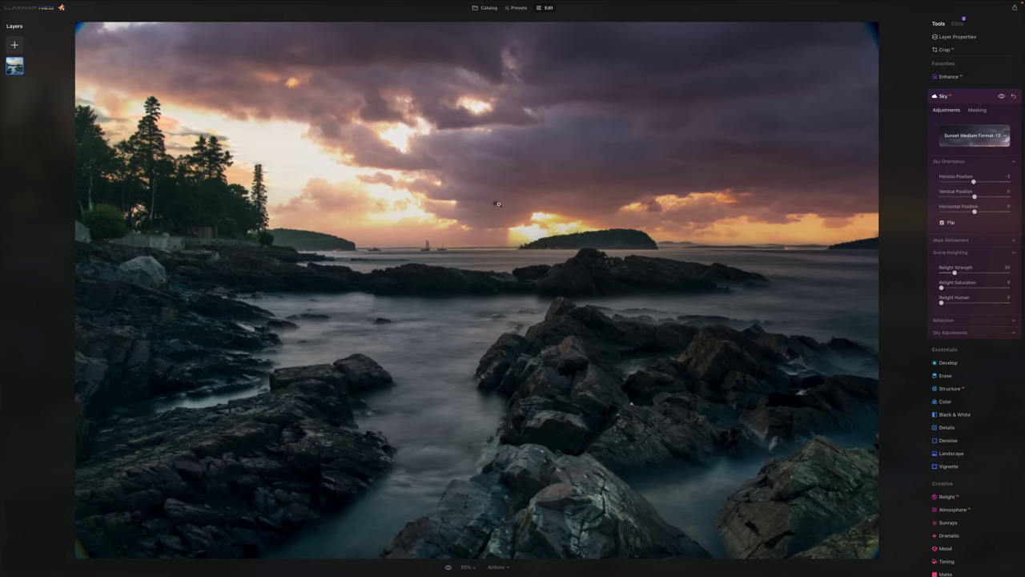
{"action": "left_click_drag", "start_coordinate": [974, 196], "coordinate": [975, 212]}
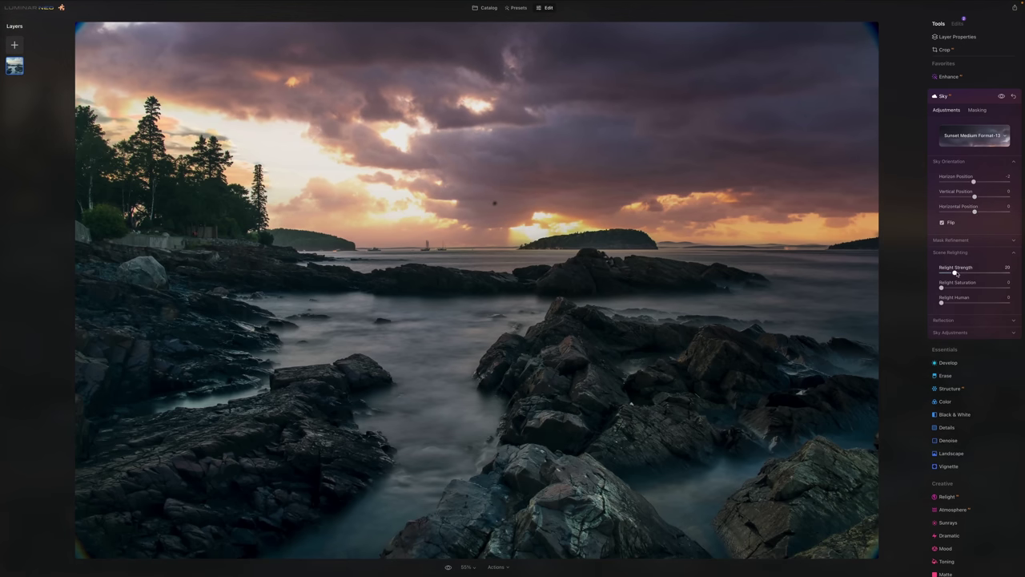
Set Relight Strength to 100 and Relight Saturation to about 96
{"action": "left_click_drag", "start_coordinate": [955, 273], "coordinate": [942, 274]}
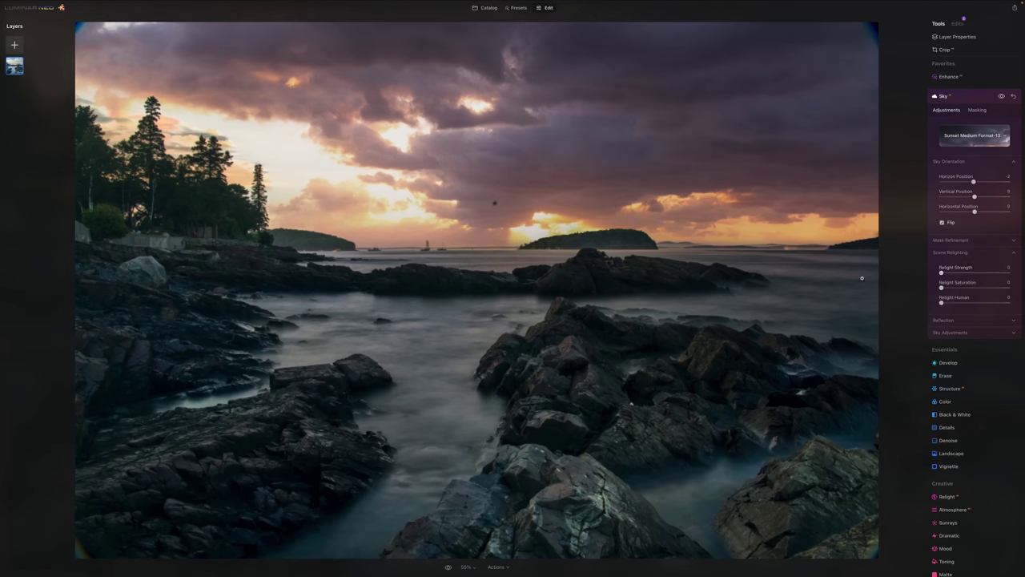
{"action": "left_click_drag", "start_coordinate": [942, 272], "coordinate": [1007, 273]}
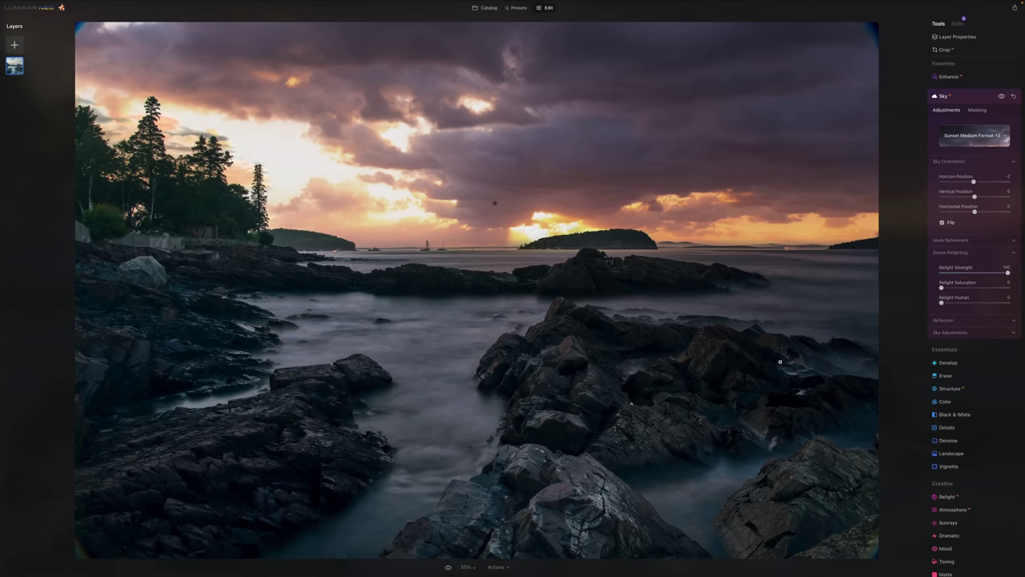
{"action": "left_click_drag", "start_coordinate": [942, 287], "coordinate": [1008, 288]}
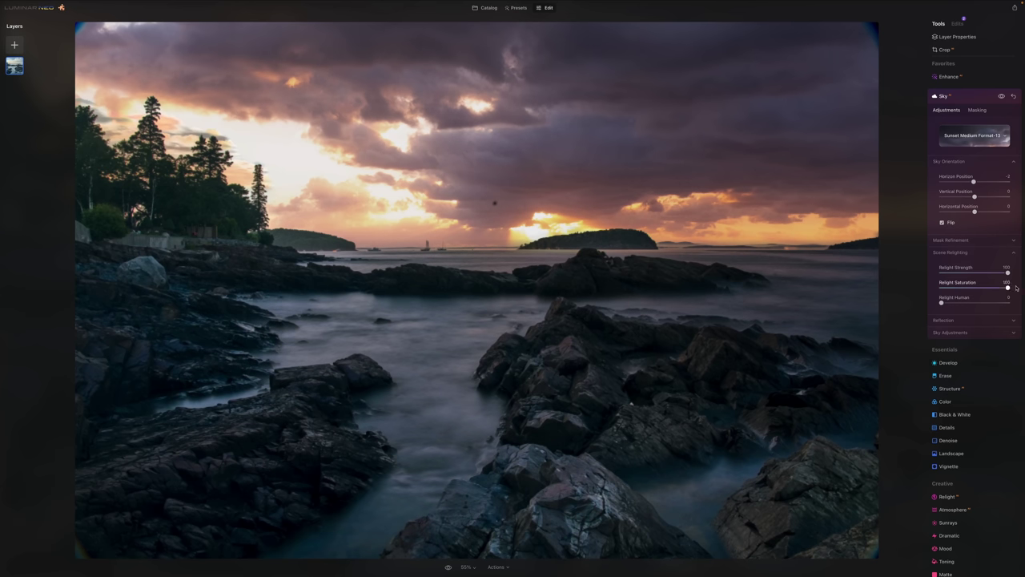
{"action": "mouse_move", "coordinate": [1008, 288]}
{"action": "left_mouse_down"}
{"action": "mouse_move", "coordinate": [942, 288]}
{"action": "mouse_move", "coordinate": [1006, 288]}
{"action": "left_mouse_up"}
{"action": "left_click", "coordinate": [957, 240]}
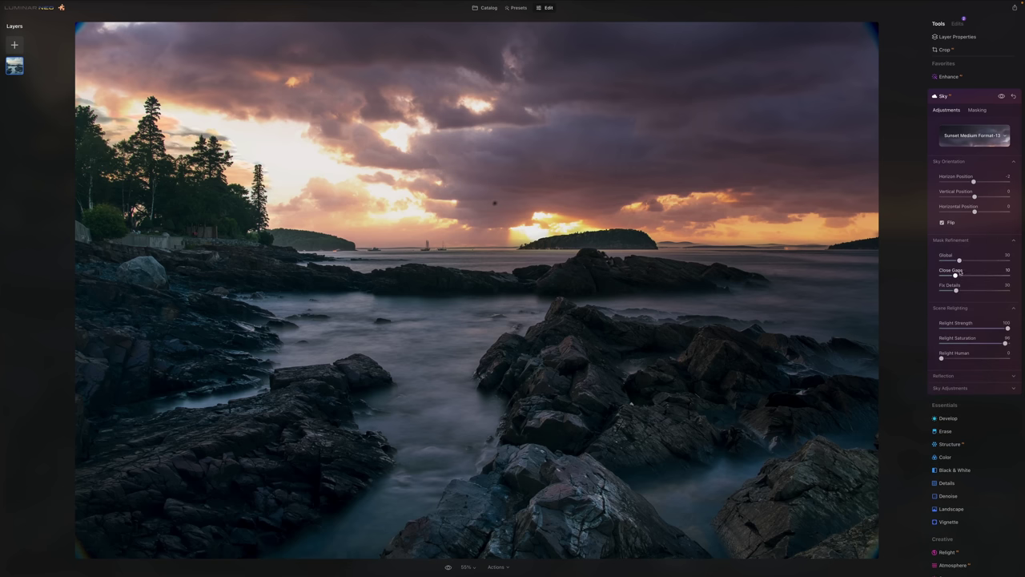
Adjust the Global mask refinement slider, settling on 4
{"action": "left_click_drag", "start_coordinate": [959, 260], "coordinate": [978, 261]}
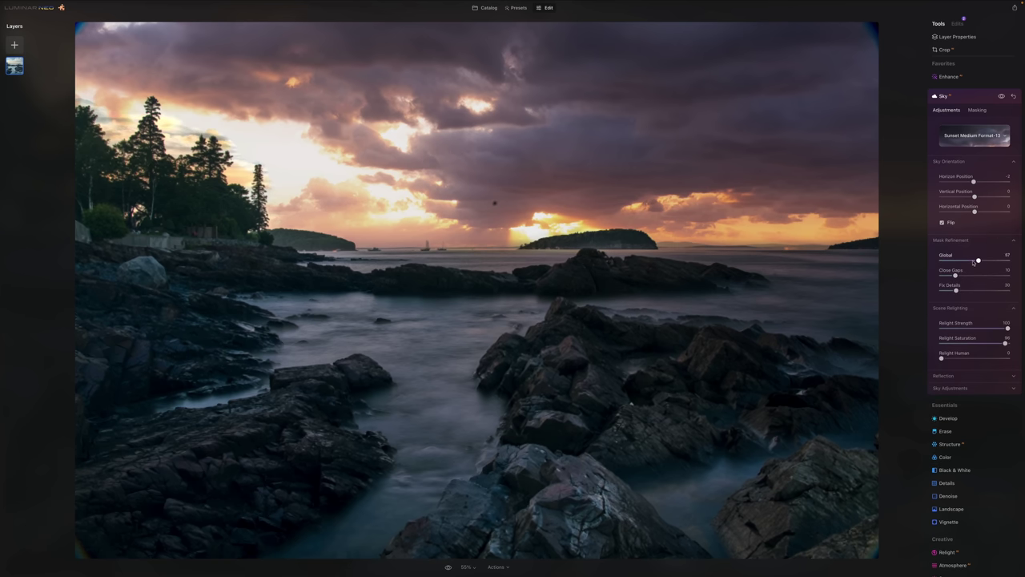
{"action": "left_click_drag", "start_coordinate": [973, 262], "coordinate": [942, 278]}
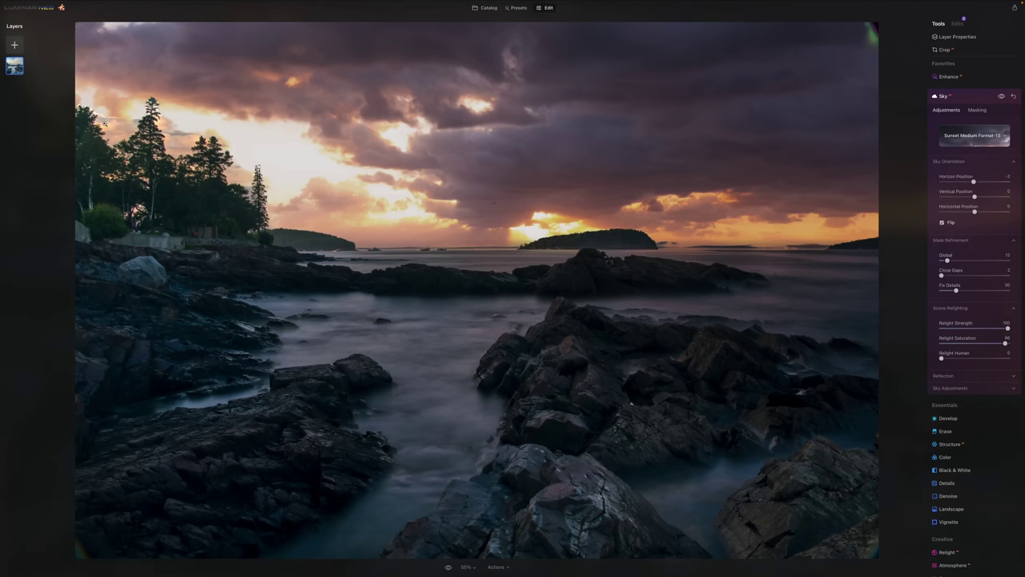
{"action": "left_click_drag", "start_coordinate": [948, 260], "coordinate": [942, 261]}
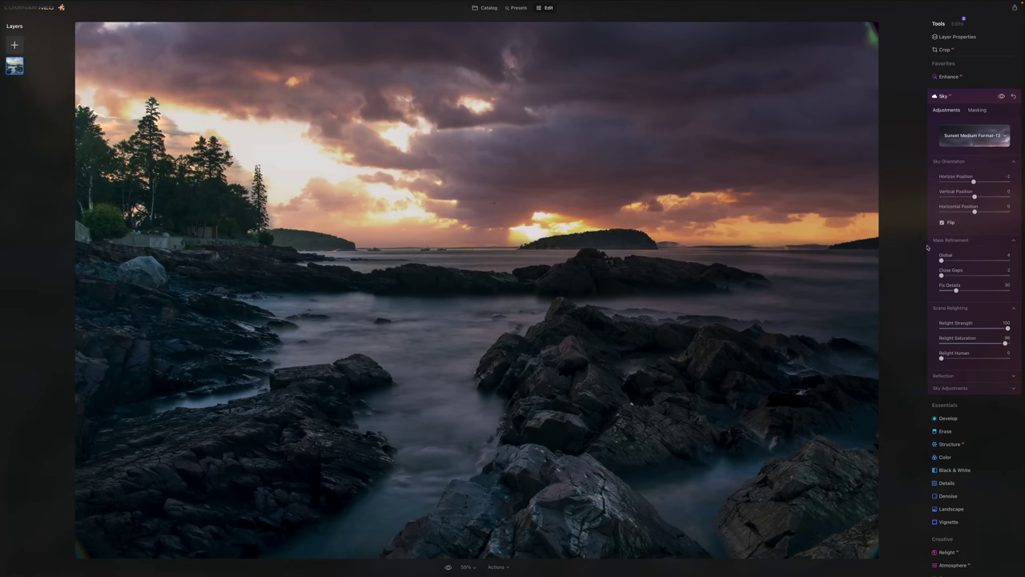
{"action": "left_click", "coordinate": [948, 260]}
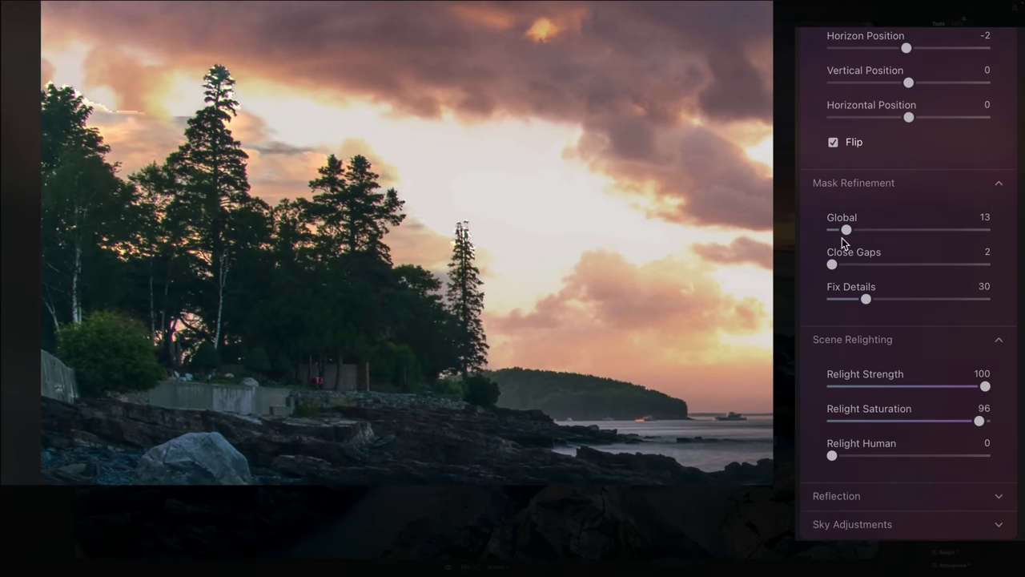
{"action": "left_click_drag", "start_coordinate": [841, 238], "coordinate": [998, 245]}
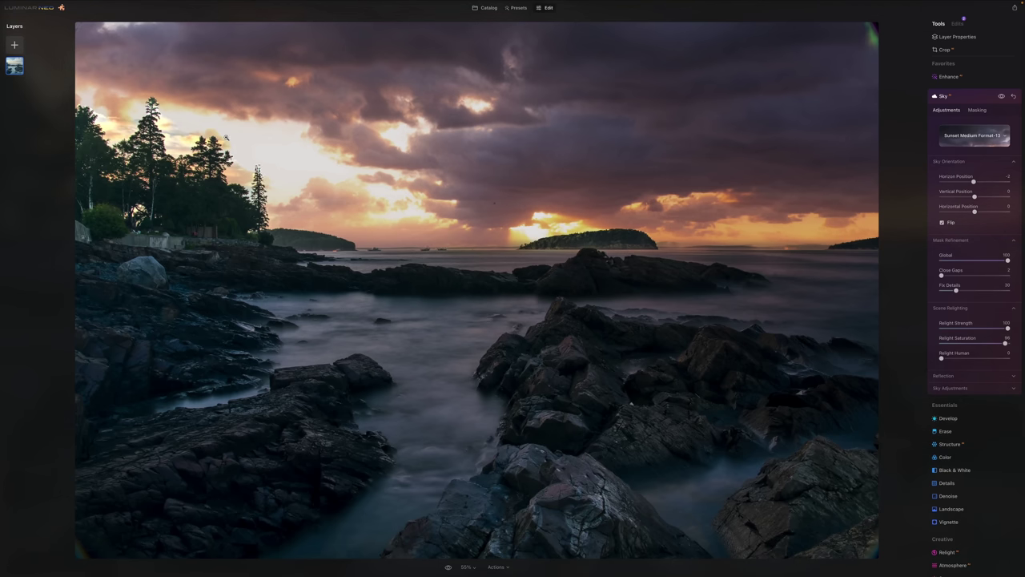
Set Close Gaps to 7 and Fix Details to 25, inspecting tree edges at 100% zoom
{"action": "left_click_drag", "start_coordinate": [941, 276], "coordinate": [997, 279]}
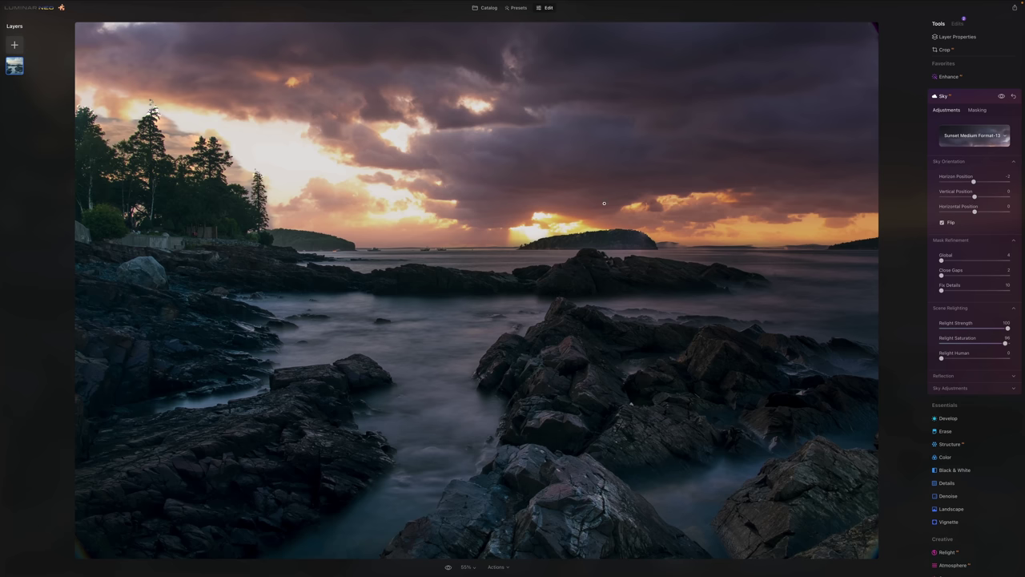
{"action": "key", "text": "ctrl+1"}
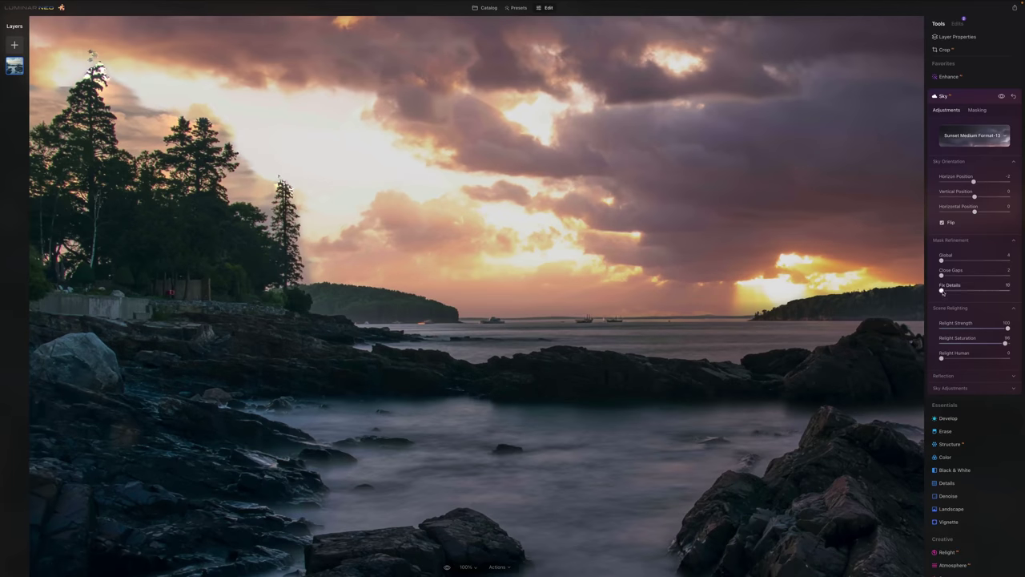
{"action": "left_click_drag", "start_coordinate": [941, 290], "coordinate": [947, 290]}
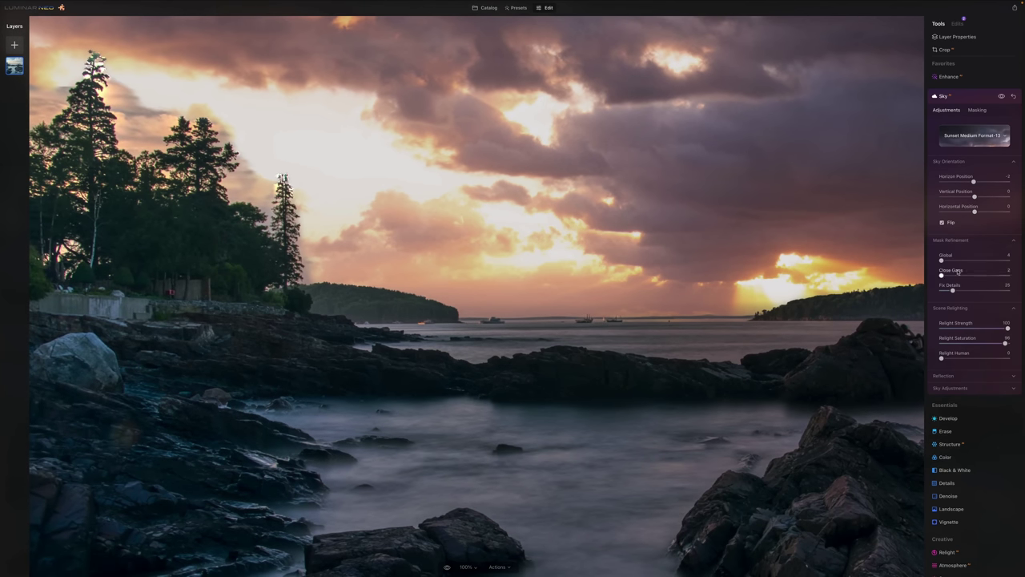
{"action": "left_click_drag", "start_coordinate": [942, 275], "coordinate": [955, 275]}
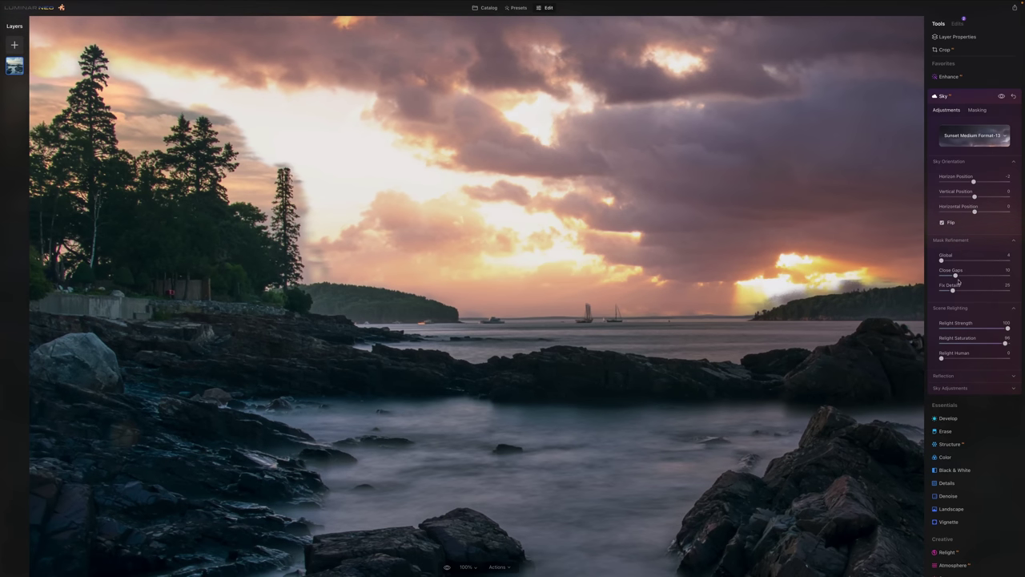
{"action": "left_click_drag", "start_coordinate": [956, 275], "coordinate": [965, 277]}
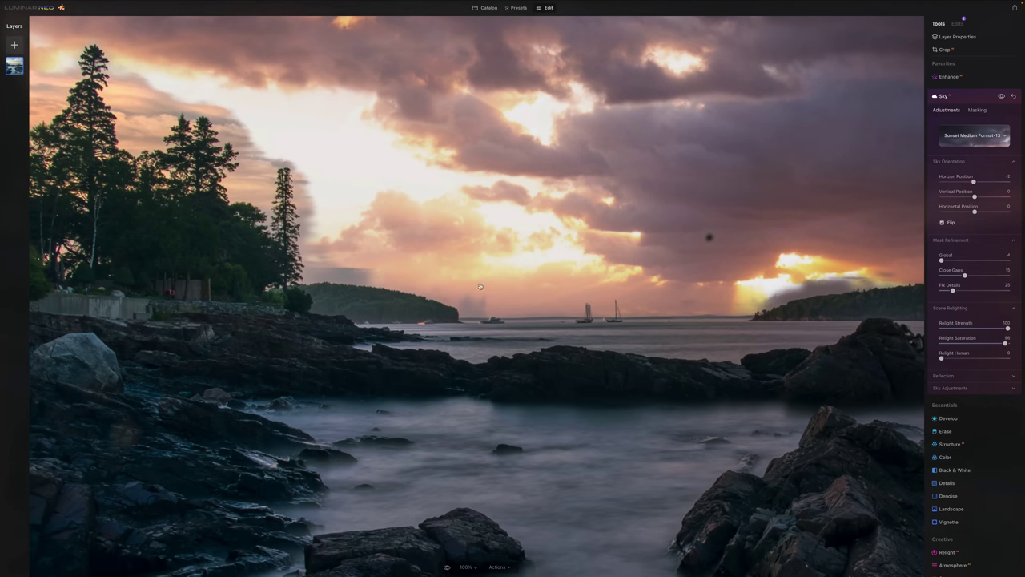
{"action": "left_click", "coordinate": [955, 276]}
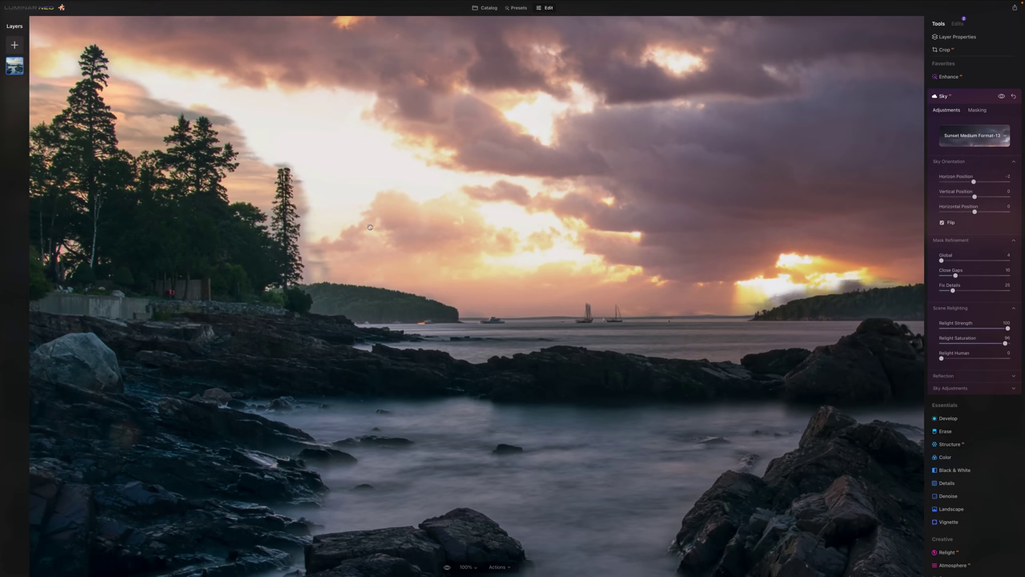
Compare fitted and 100% views, then check the edit against the original sky
{"action": "key", "text": "ctrl+0"}
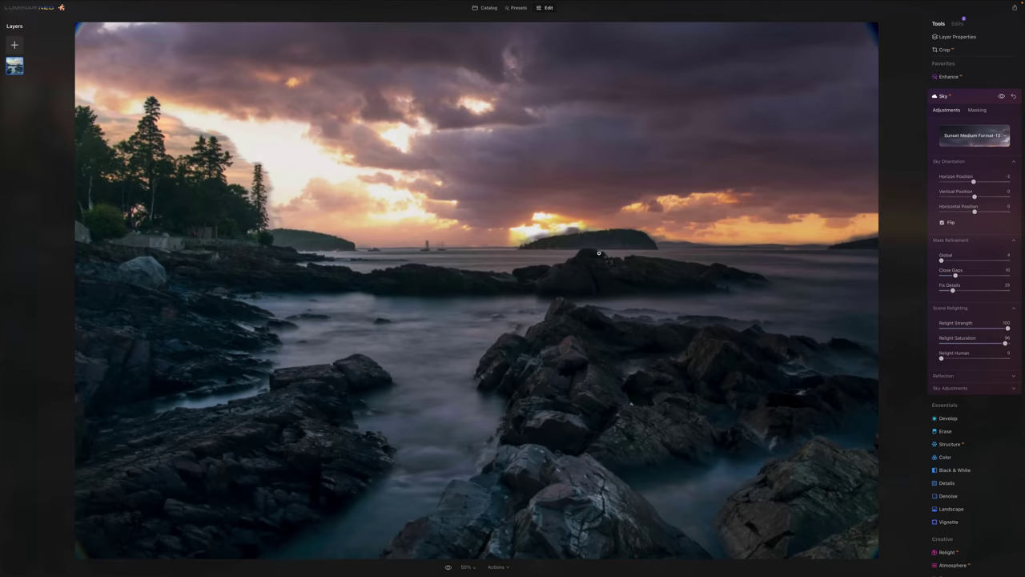
{"action": "key", "text": "ctrl+1"}
{"action": "key", "text": "ctrl+0"}
{"action": "key", "text": "ctrl+1"}
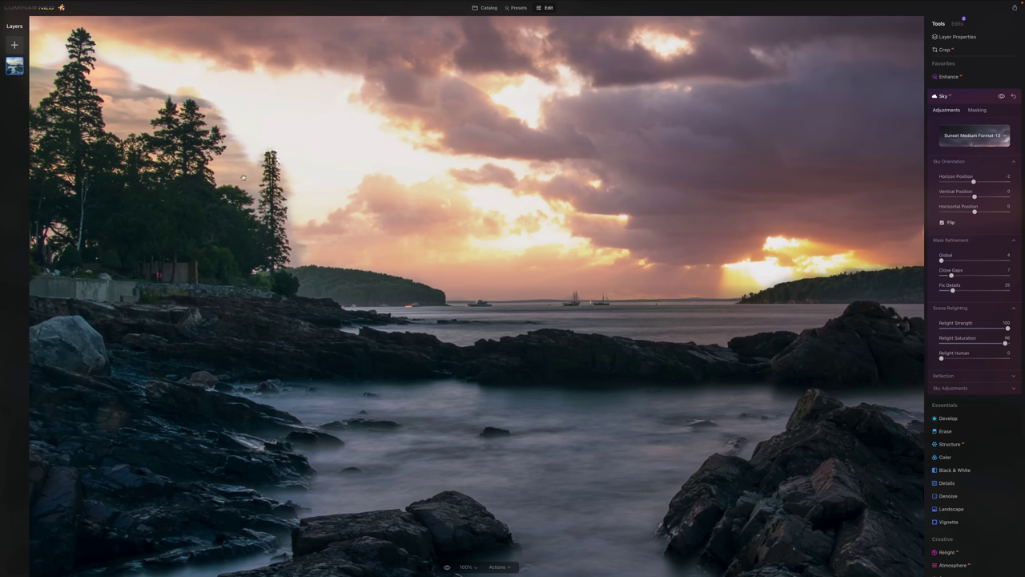
{"action": "key", "text": "ctrl+0"}
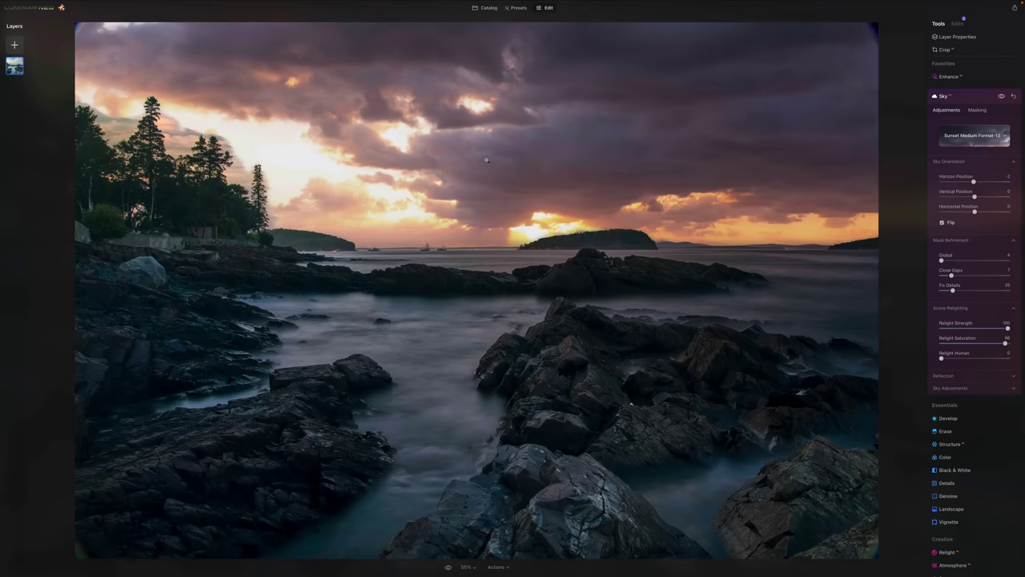
{"action": "left_click", "coordinate": [449, 568]}
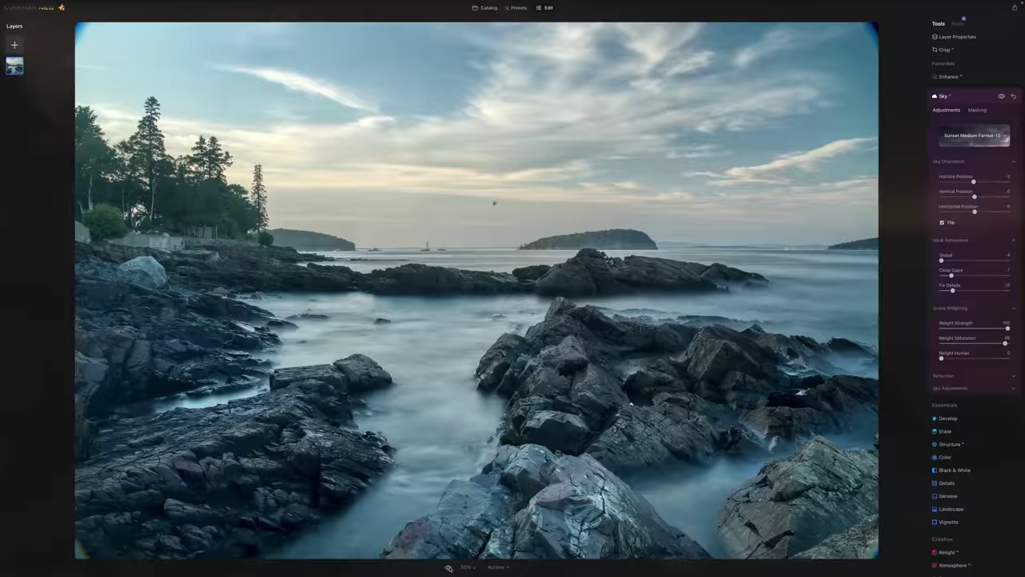
{"action": "double_click", "coordinate": [449, 568]}
{"action": "left_click", "coordinate": [449, 568]}
{"action": "left_click", "coordinate": [449, 568]}
{"action": "double_click", "coordinate": [449, 567]}
{"action": "left_click", "coordinate": [449, 568]}
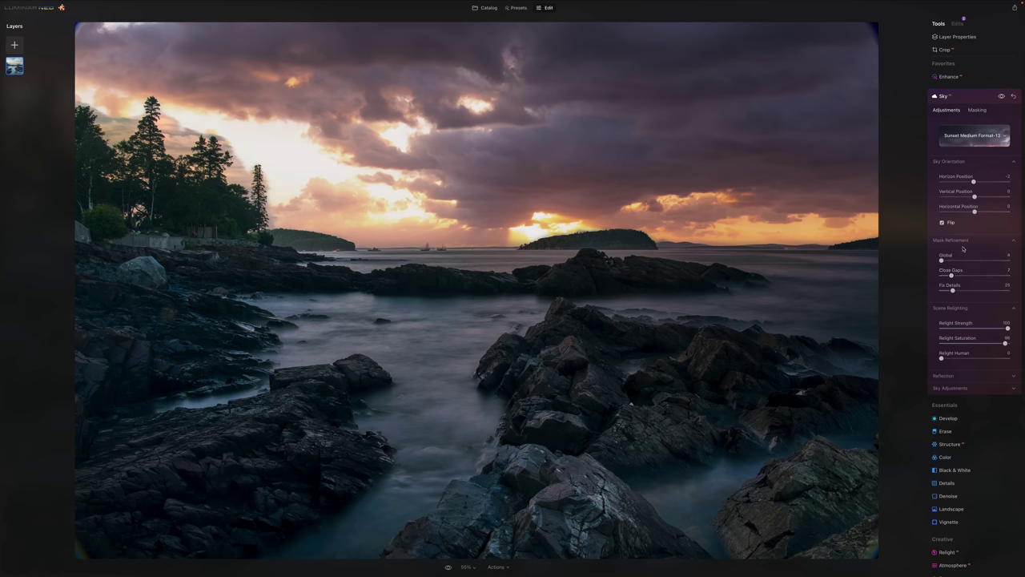
{"action": "scroll", "coordinate": [953, 264], "scroll_direction": "down", "scroll_amount": 3}
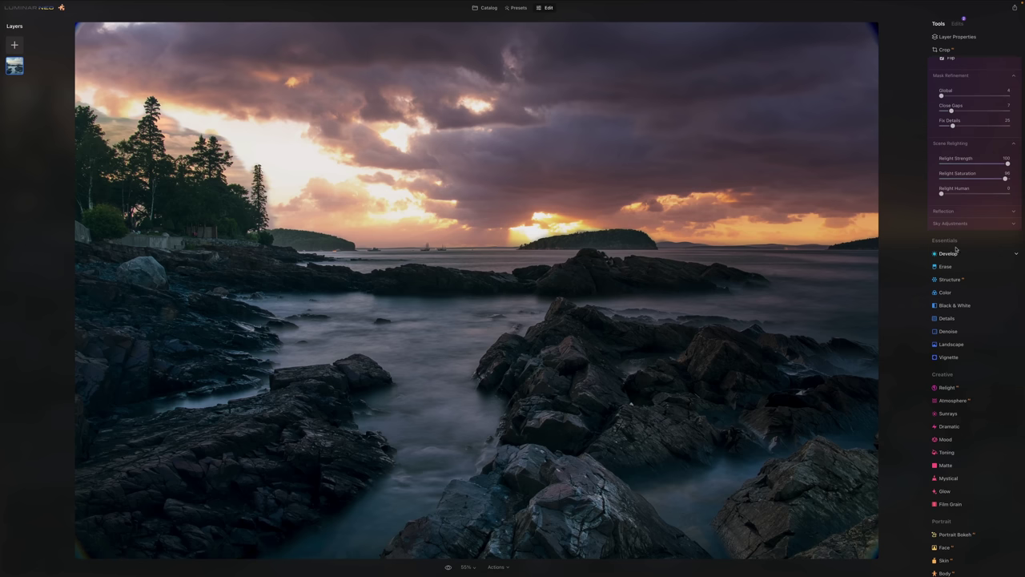
Apply Structure at amount 41
{"action": "left_click", "coordinate": [950, 279]}
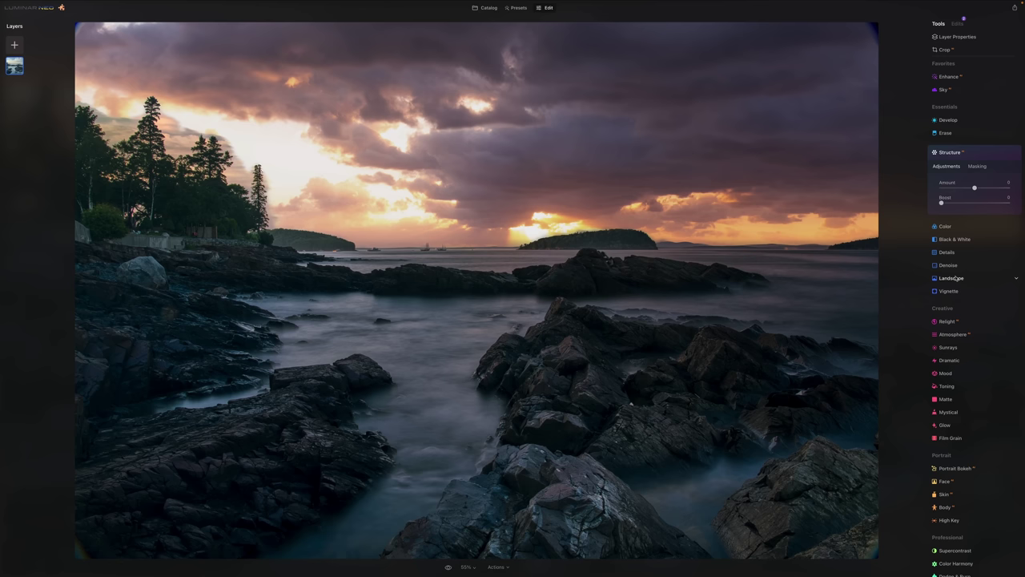
{"action": "left_click", "coordinate": [985, 187]}
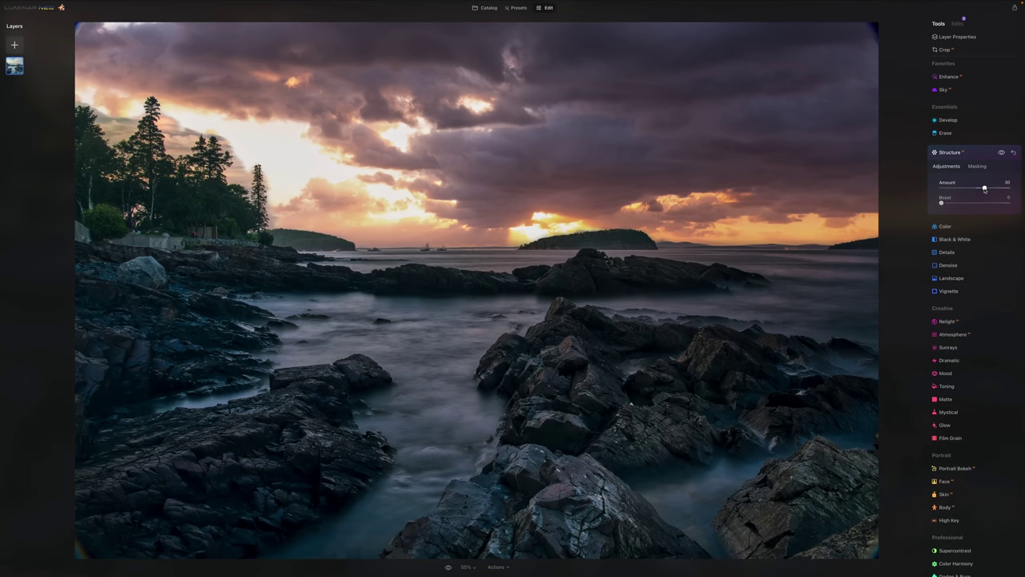
{"action": "left_click_drag", "start_coordinate": [985, 188], "coordinate": [989, 188]}
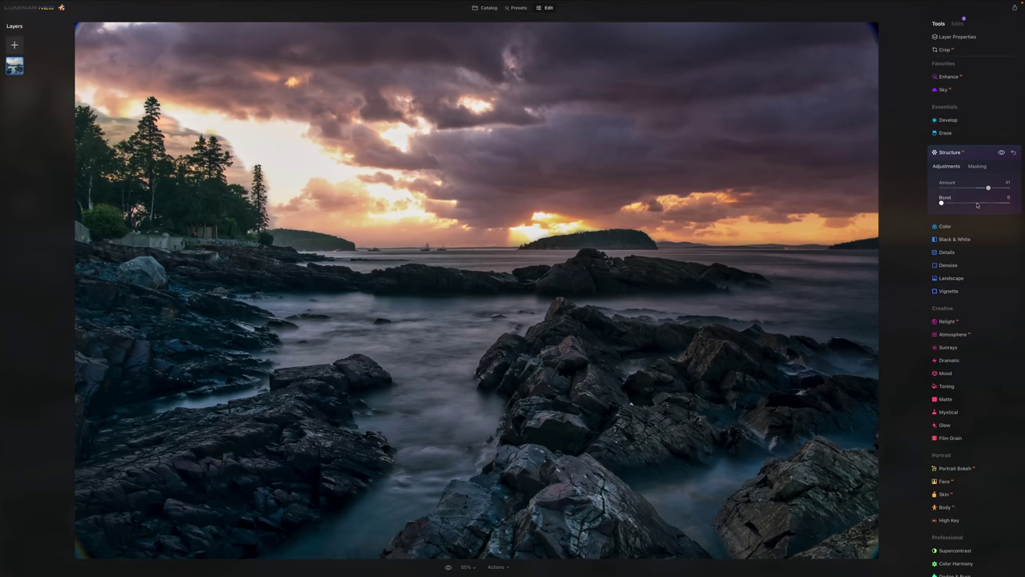
Limit Structure to the foreground rocks with a linear gradient mask starting below the horizon
{"action": "left_click", "coordinate": [979, 167]}
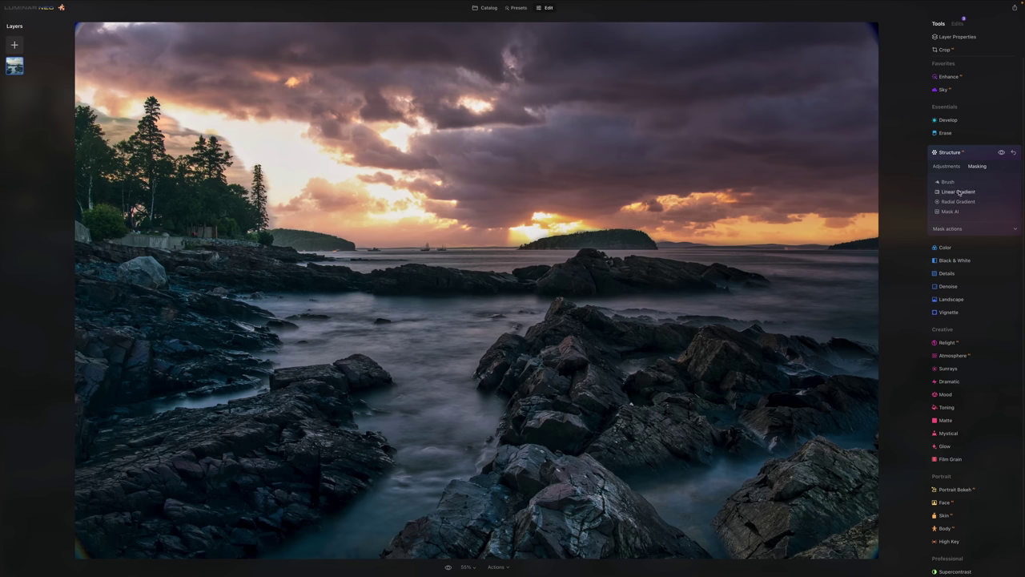
{"action": "left_click", "coordinate": [960, 192]}
{"action": "left_click_drag", "start_coordinate": [476, 489], "coordinate": [485, 98]}
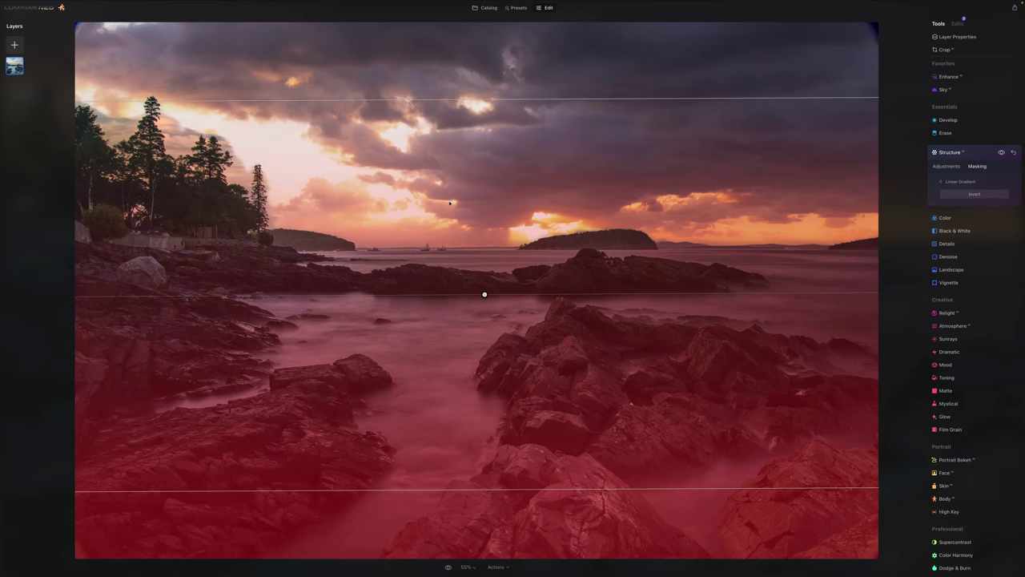
{"action": "left_click_drag", "start_coordinate": [436, 100], "coordinate": [453, 233]}
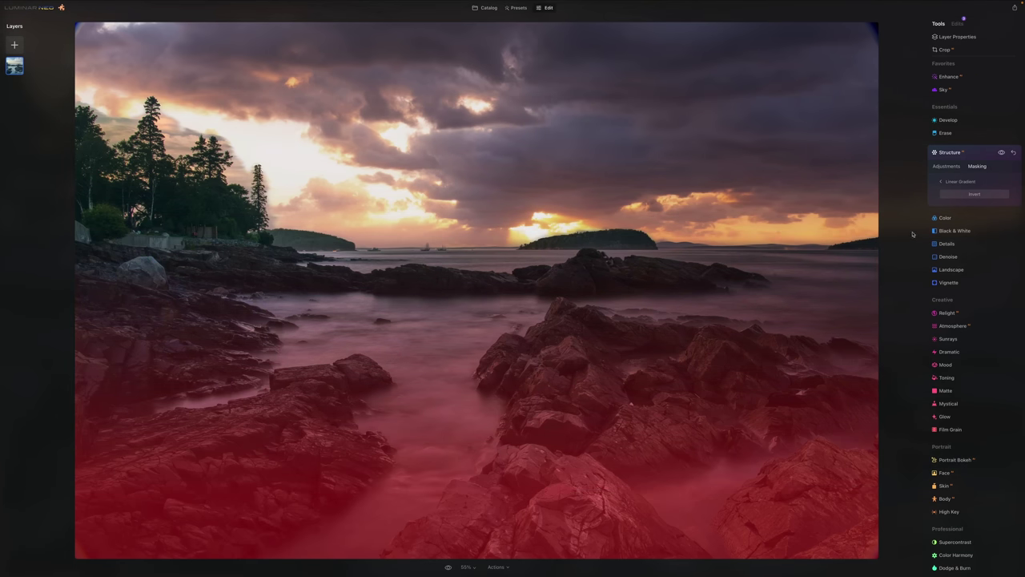
{"action": "left_click", "coordinate": [946, 167]}
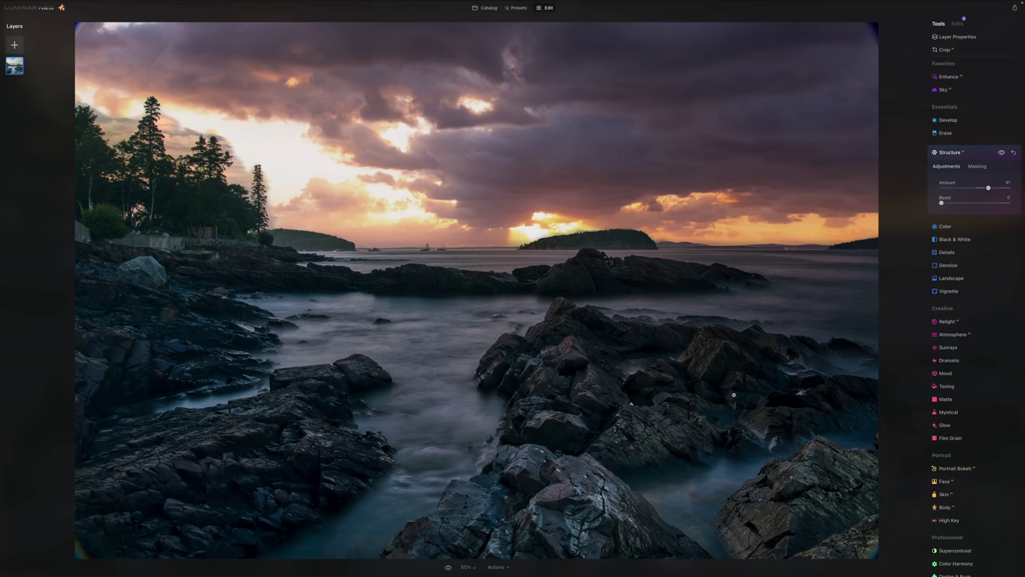
Set Details Small Details to 19 and Medium Details to 33
{"action": "left_click", "coordinate": [953, 251]}
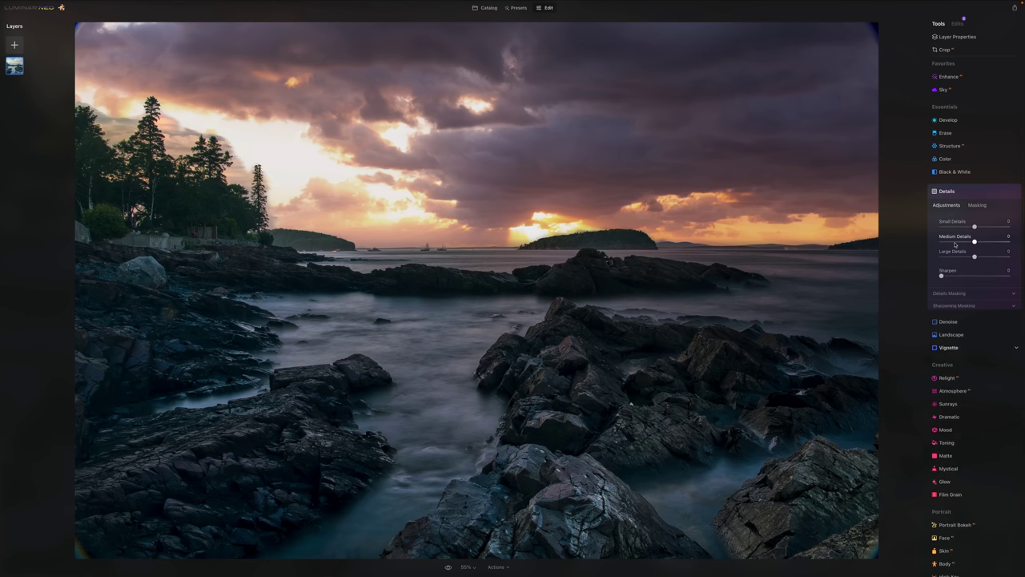
{"action": "left_click", "coordinate": [982, 227]}
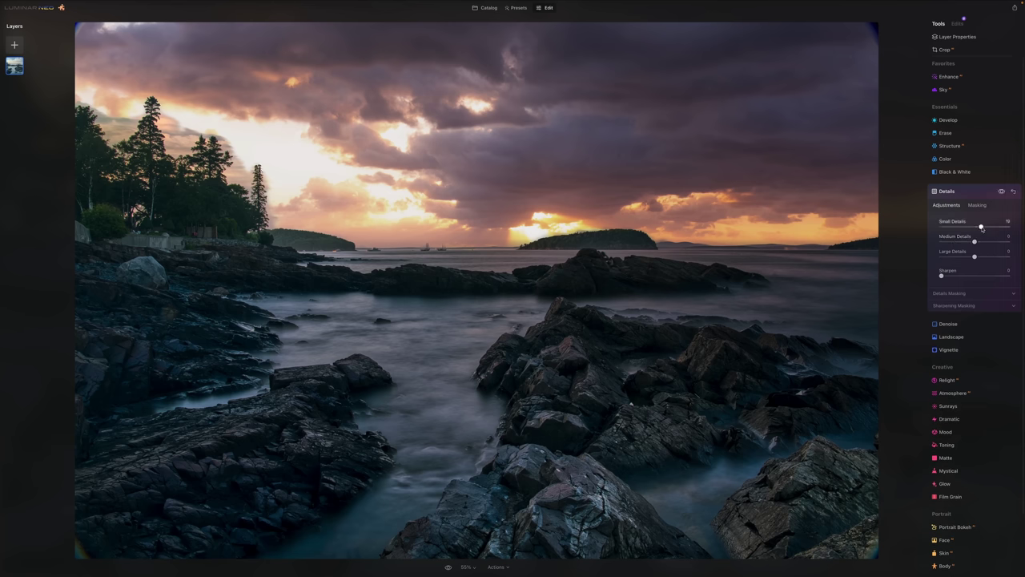
{"action": "left_click", "coordinate": [986, 242]}
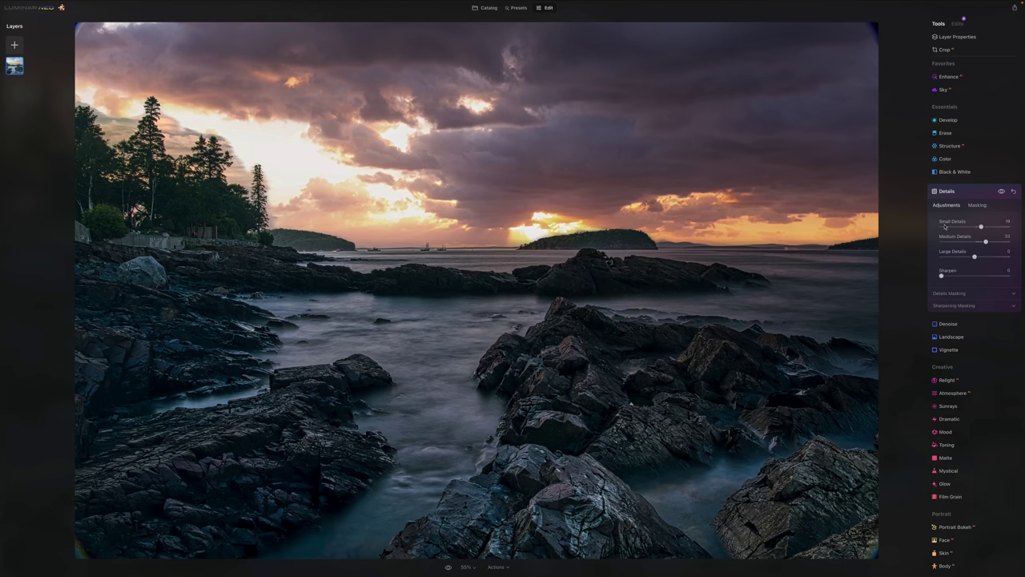
Paint a Strength 50 brush mask for Details over the foreground rocks
{"action": "left_click", "coordinate": [978, 205]}
{"action": "left_click", "coordinate": [947, 221]}
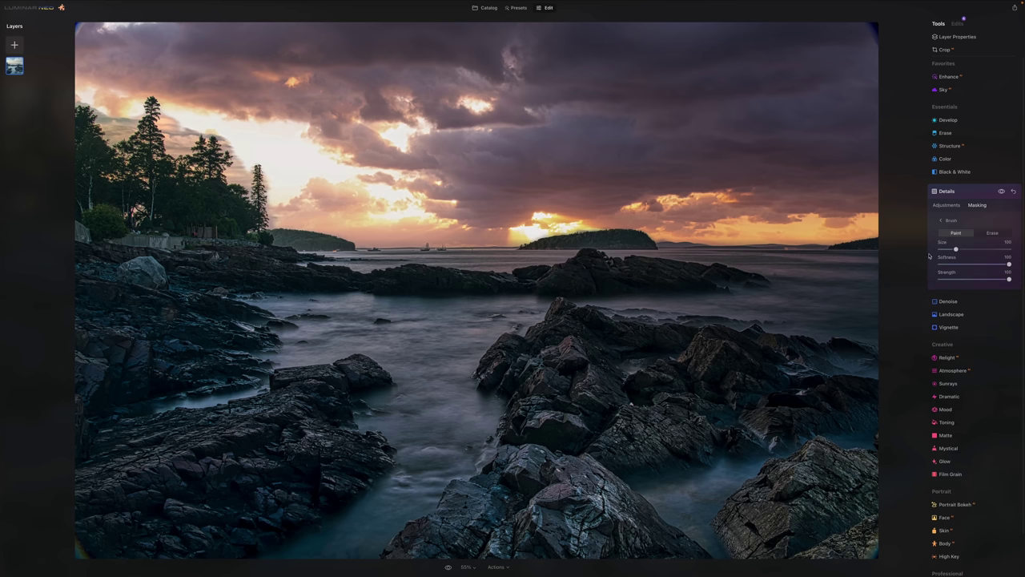
{"action": "left_click", "coordinate": [974, 280]}
{"action": "left_click_drag", "start_coordinate": [955, 249], "coordinate": [965, 249]}
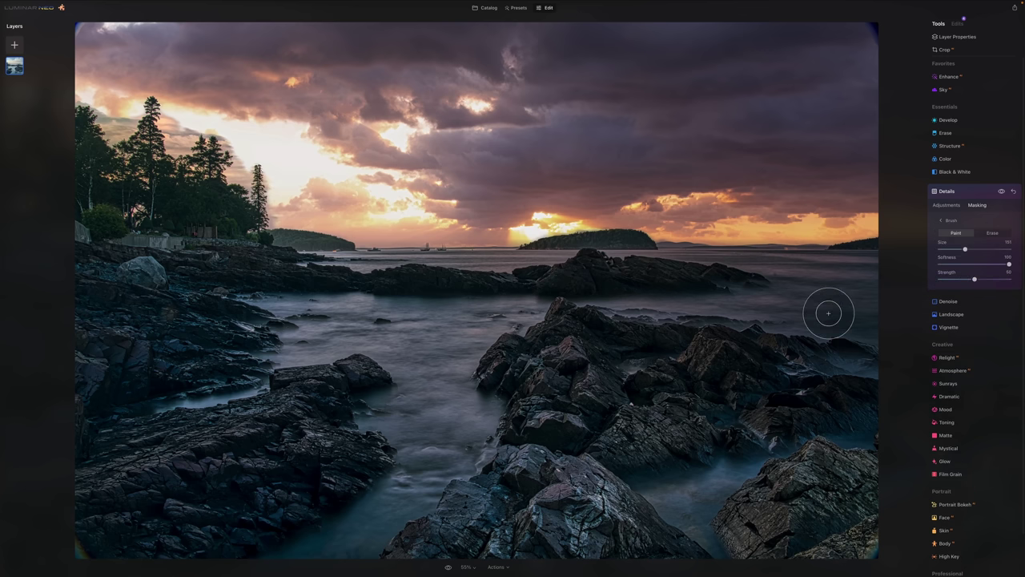
{"action": "mouse_move", "coordinate": [649, 491]}
{"action": "left_mouse_down"}
{"action": "mouse_move", "coordinate": [587, 488]}
{"action": "mouse_move", "coordinate": [576, 519]}
{"action": "mouse_move", "coordinate": [406, 564]}
{"action": "mouse_move", "coordinate": [523, 499]}
{"action": "mouse_move", "coordinate": [558, 512]}
{"action": "left_mouse_up"}
{"action": "left_click_drag", "start_coordinate": [782, 501], "coordinate": [811, 503]}
{"action": "mouse_move", "coordinate": [641, 420]}
{"action": "left_mouse_down"}
{"action": "mouse_move", "coordinate": [600, 417]}
{"action": "mouse_move", "coordinate": [679, 398]}
{"action": "left_mouse_up"}
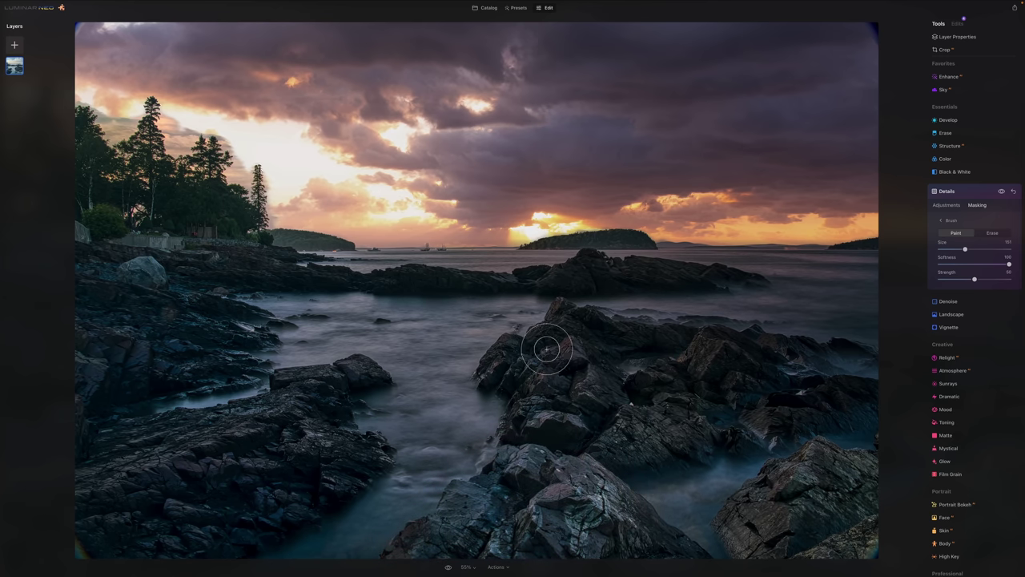
{"action": "mouse_move", "coordinate": [548, 348]}
{"action": "left_mouse_down"}
{"action": "mouse_move", "coordinate": [568, 371]}
{"action": "mouse_move", "coordinate": [582, 371]}
{"action": "mouse_move", "coordinate": [648, 338]}
{"action": "mouse_move", "coordinate": [753, 362]}
{"action": "mouse_move", "coordinate": [773, 397]}
{"action": "left_mouse_up"}
{"action": "mouse_move", "coordinate": [345, 376]}
{"action": "left_mouse_down"}
{"action": "mouse_move", "coordinate": [239, 437]}
{"action": "mouse_move", "coordinate": [262, 487]}
{"action": "left_mouse_up"}
{"action": "left_click_drag", "start_coordinate": [201, 332], "coordinate": [181, 343]}
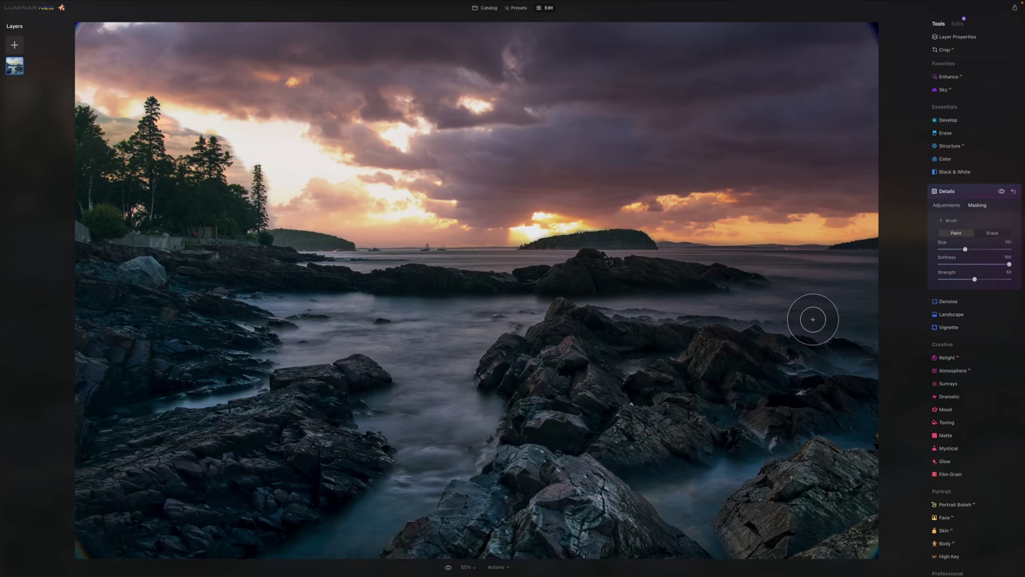
{"action": "scroll", "coordinate": [961, 273], "scroll_direction": "down", "scroll_amount": 1}
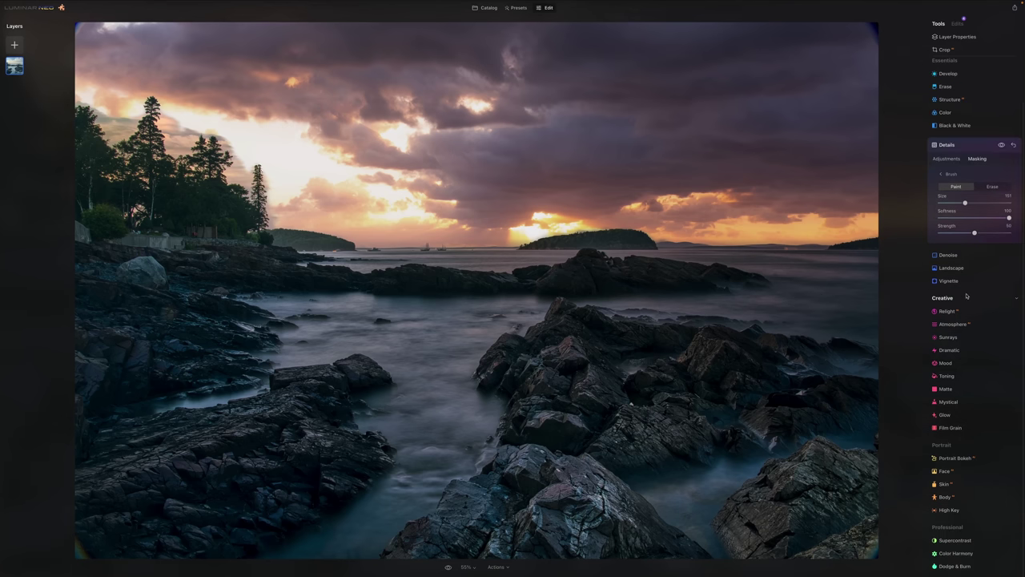
Set Landscape Golden Hour to 40 and return Foliage Enhancer to 0
{"action": "left_click", "coordinate": [960, 268]}
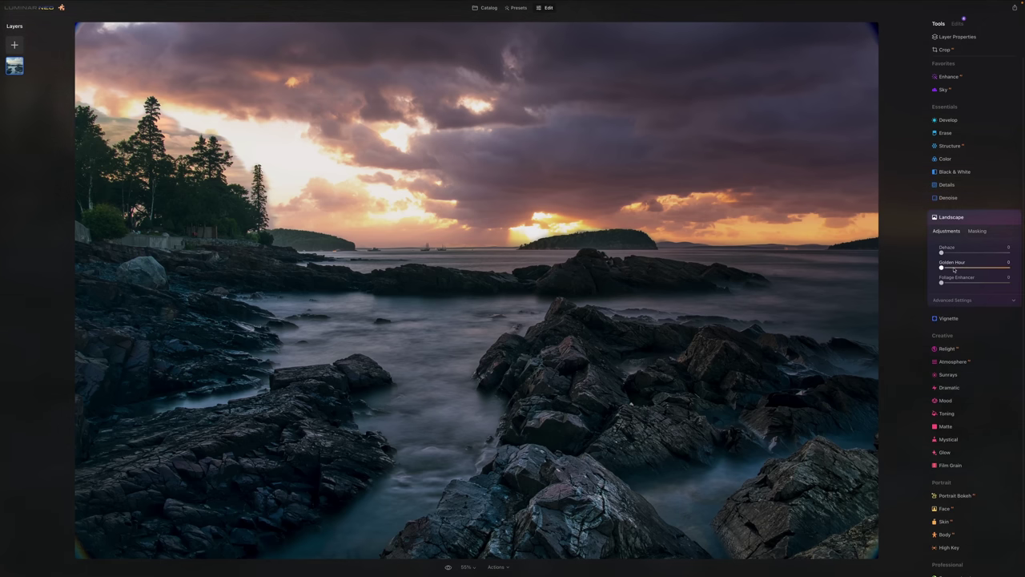
{"action": "left_click_drag", "start_coordinate": [953, 270], "coordinate": [1022, 271]}
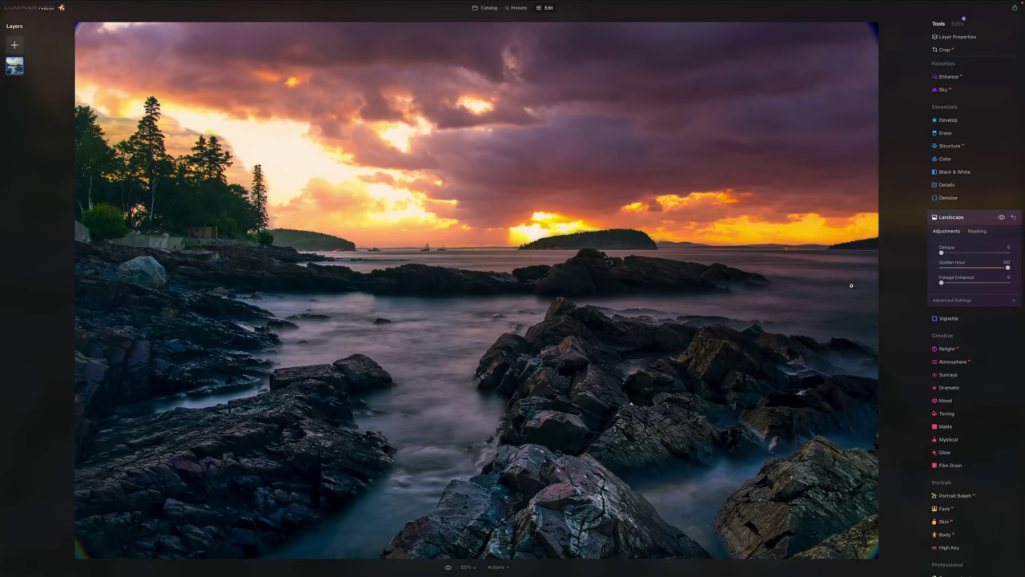
{"action": "left_click", "coordinate": [960, 269]}
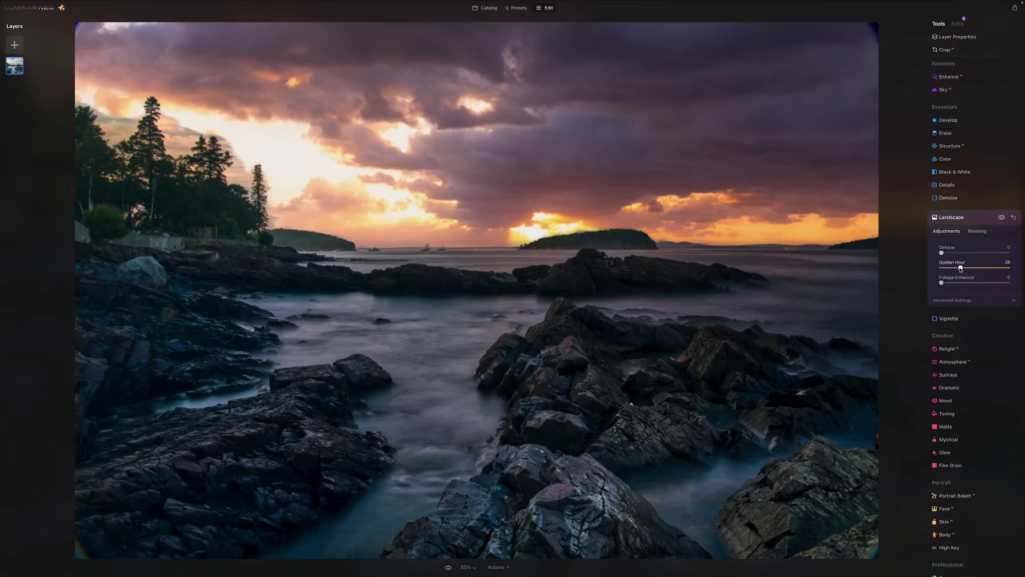
{"action": "left_click_drag", "start_coordinate": [960, 268], "coordinate": [965, 270]}
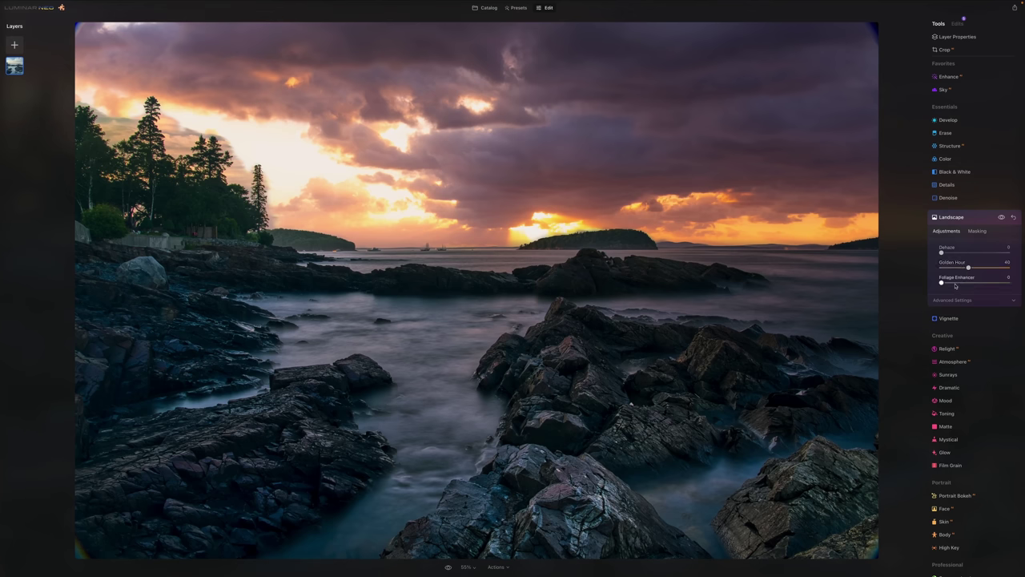
{"action": "left_click", "coordinate": [956, 283]}
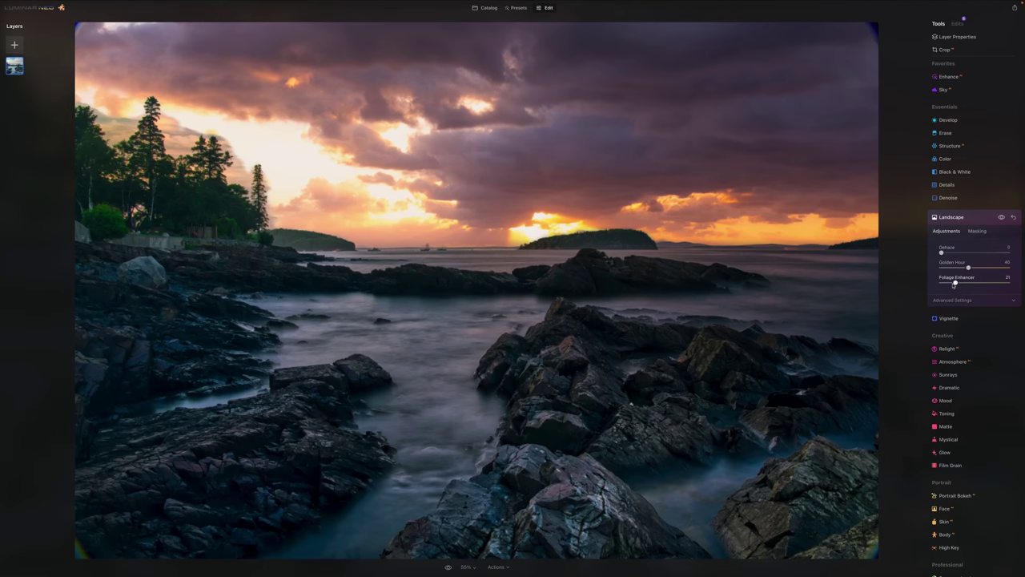
{"action": "left_click_drag", "start_coordinate": [956, 284], "coordinate": [942, 285]}
{"action": "scroll", "coordinate": [960, 326], "scroll_direction": "down", "scroll_amount": 1}
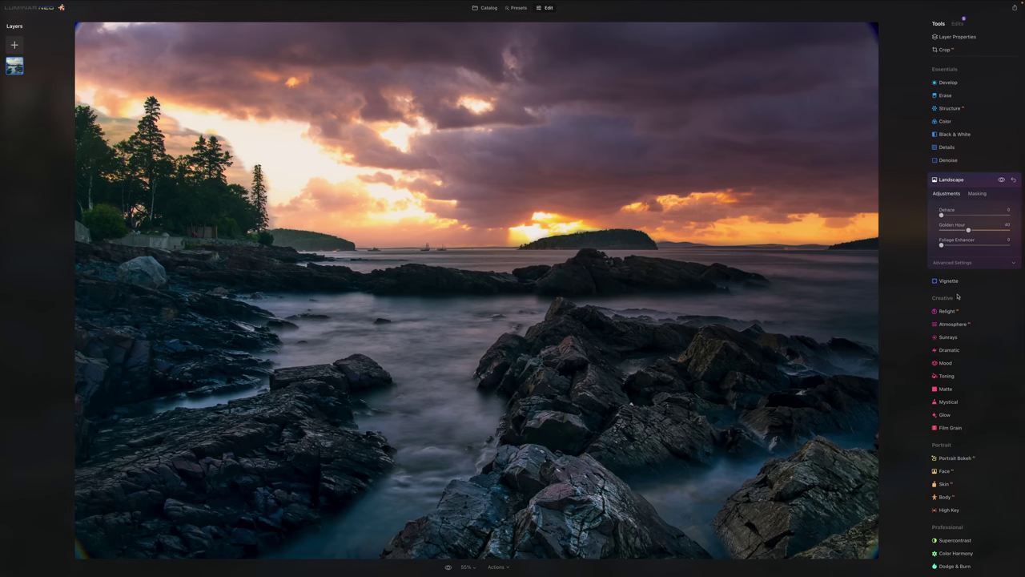
Pull Relight Brightness Near down to about -71 and adjust Brightness Far
{"action": "left_click", "coordinate": [949, 311]}
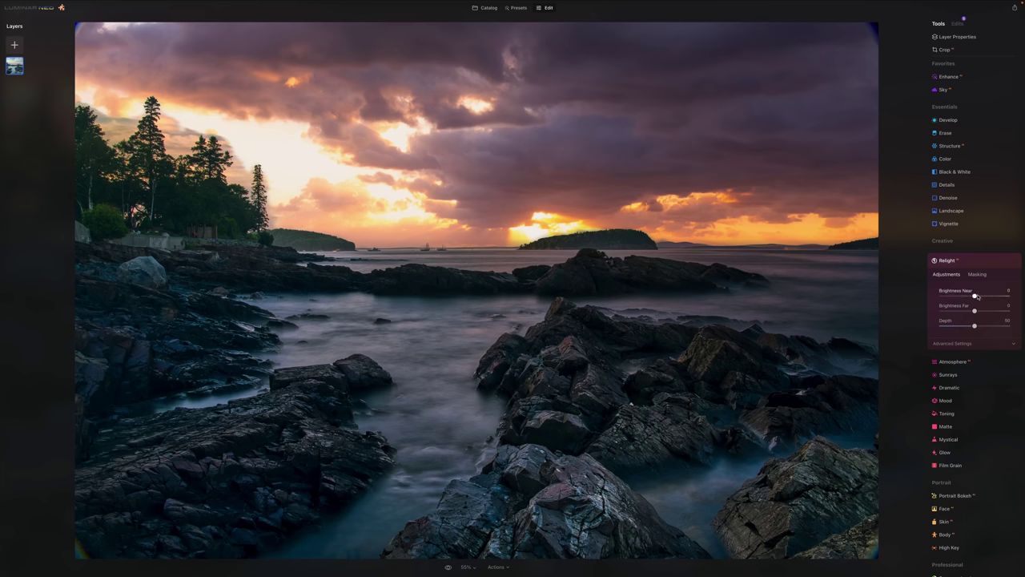
{"action": "left_click_drag", "start_coordinate": [974, 296], "coordinate": [997, 298]}
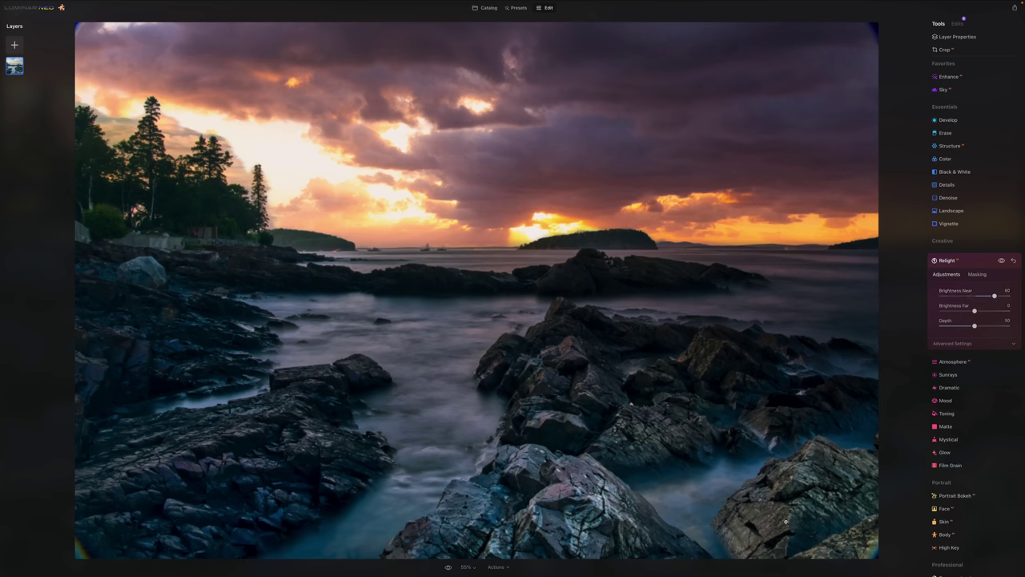
{"action": "left_click", "coordinate": [958, 296]}
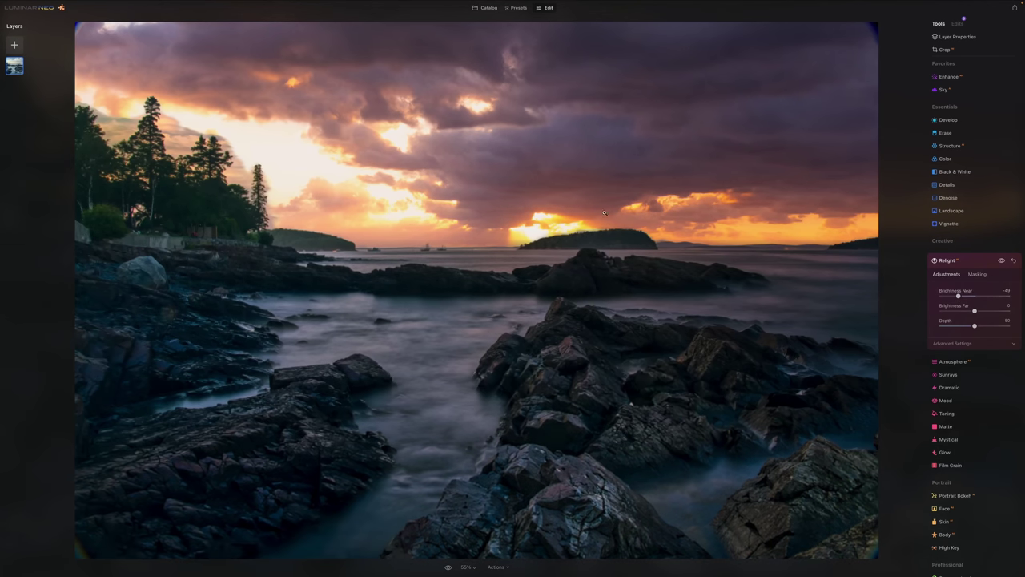
{"action": "left_click_drag", "start_coordinate": [958, 296], "coordinate": [950, 296]}
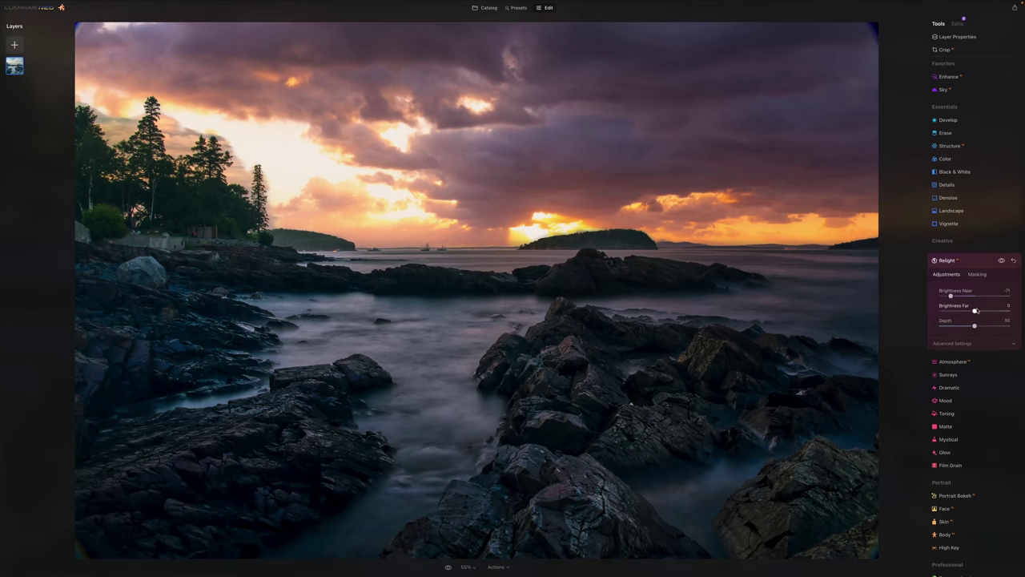
{"action": "left_click_drag", "start_coordinate": [975, 310], "coordinate": [976, 331]}
{"action": "scroll", "coordinate": [981, 361], "scroll_direction": "down", "scroll_amount": 1}
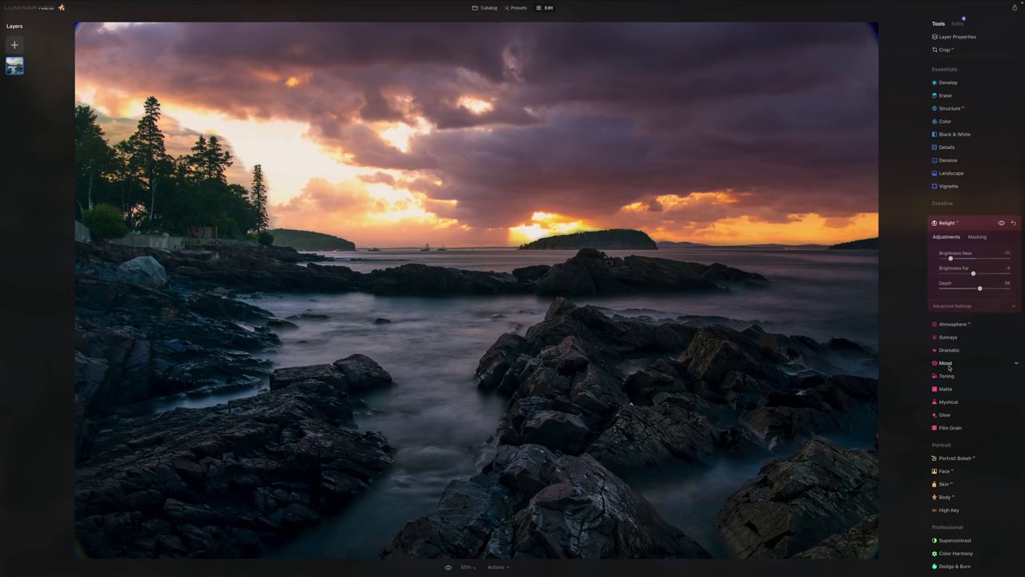
Add a light Film Grain amount of about 9 and compare with the original
{"action": "left_click", "coordinate": [950, 427]}
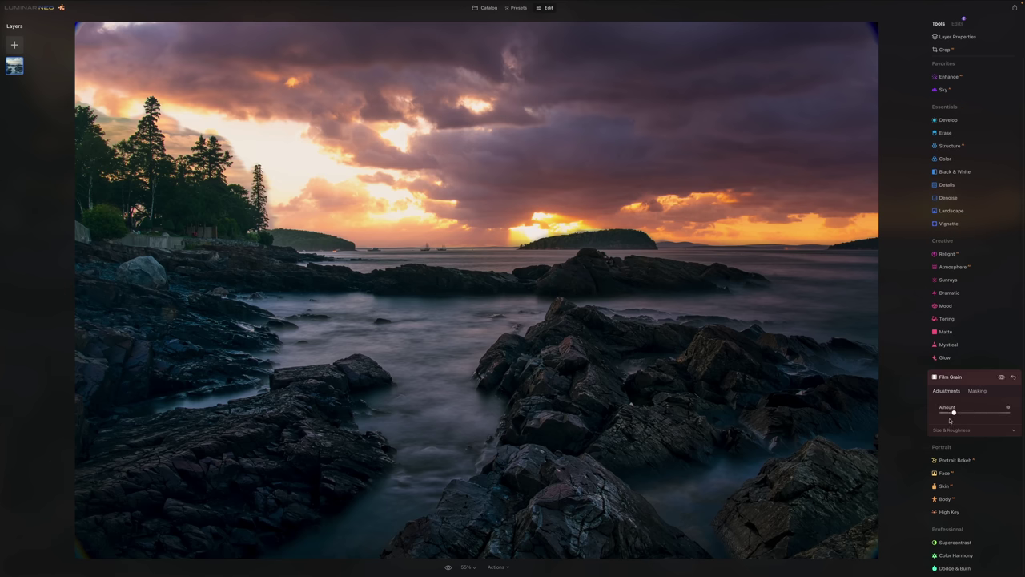
{"action": "left_click", "coordinate": [952, 412]}
{"action": "left_click_drag", "start_coordinate": [951, 412], "coordinate": [944, 415]}
{"action": "left_click", "coordinate": [448, 567]}
{"action": "scroll", "coordinate": [998, 427], "scroll_direction": "down", "scroll_amount": 1}
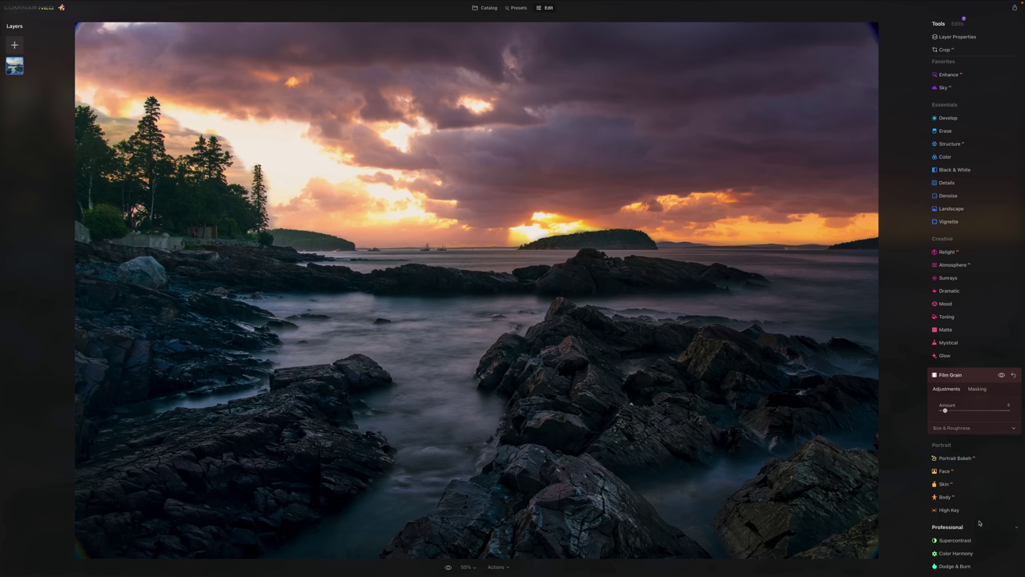
Reset Supercontrast Highlights Contrast to 0 and set Midtones Contrast to 28
{"action": "left_click", "coordinate": [967, 542]}
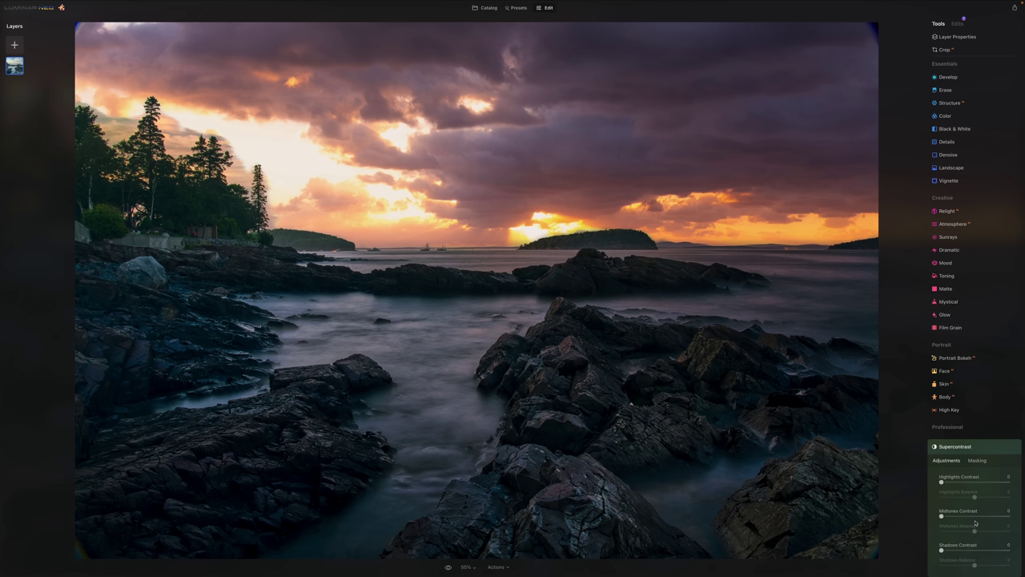
{"action": "left_click", "coordinate": [959, 482]}
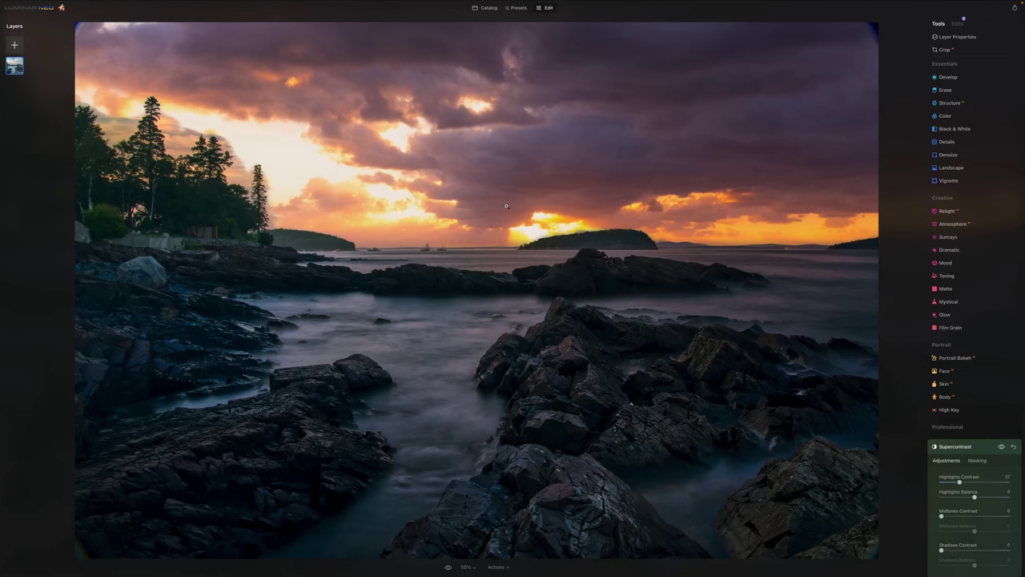
{"action": "double_click", "coordinate": [959, 482]}
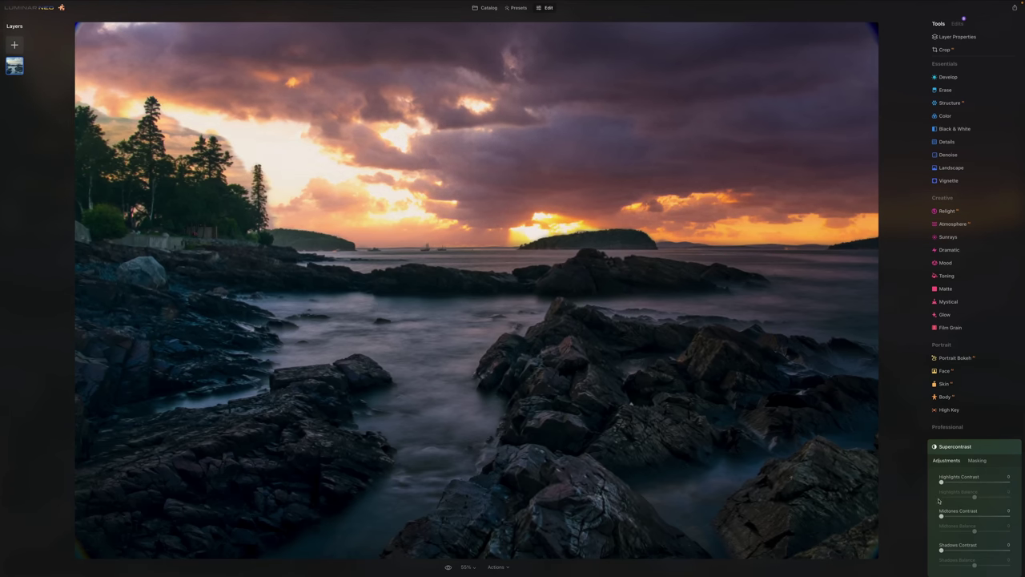
{"action": "left_click", "coordinate": [960, 517]}
{"action": "scroll", "coordinate": [982, 490], "scroll_direction": "down", "scroll_amount": 1}
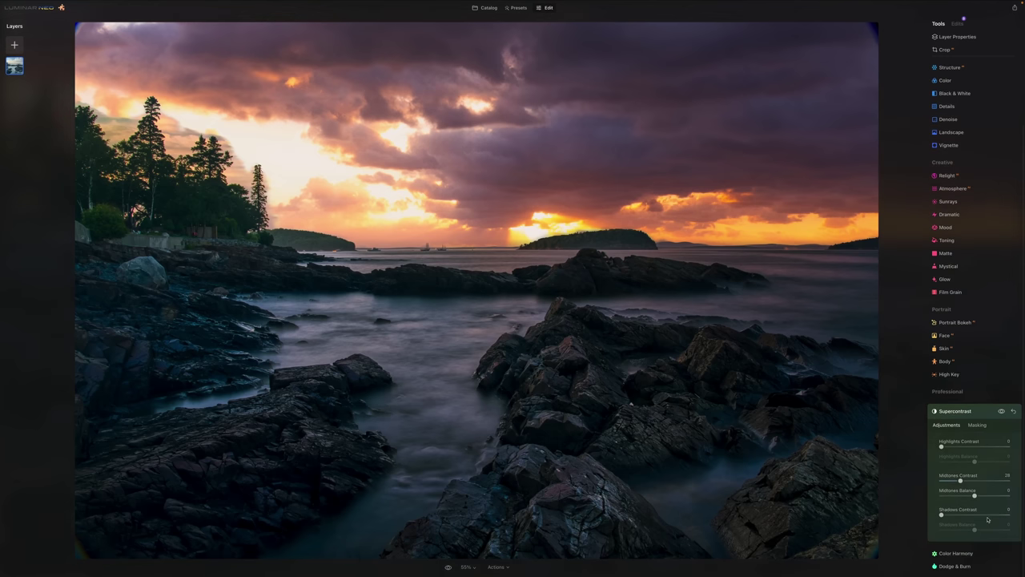
{"action": "left_click", "coordinate": [955, 553]}
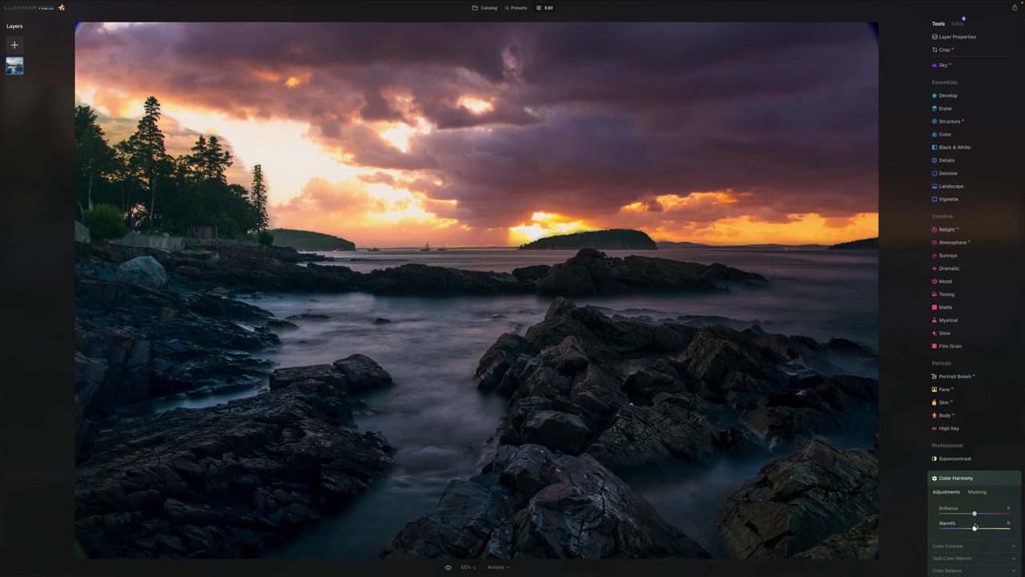
Cool the seascape by setting Color Harmony Warmth to -27
{"action": "left_click", "coordinate": [977, 529]}
{"action": "left_click_drag", "start_coordinate": [976, 529], "coordinate": [986, 529]}
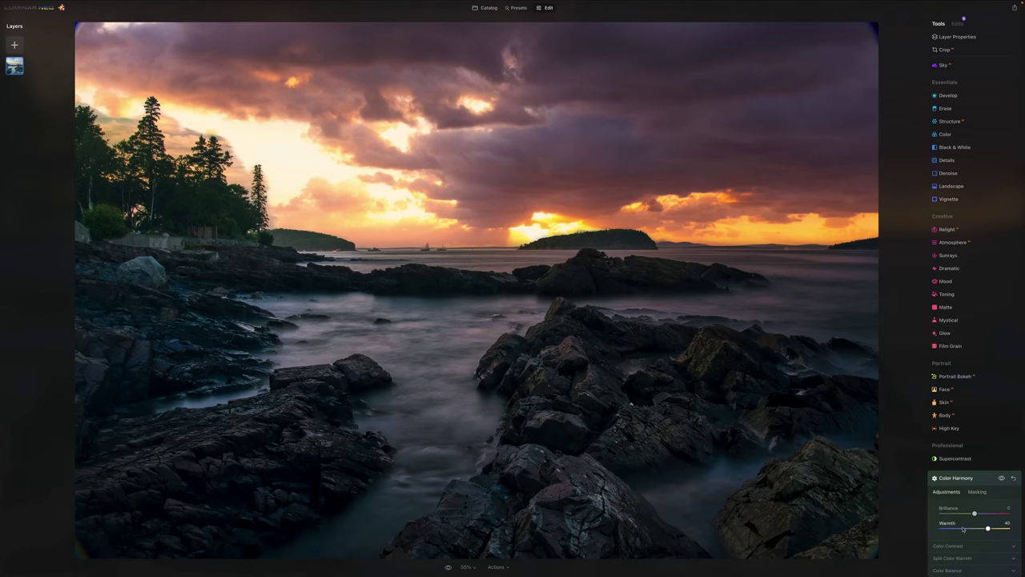
{"action": "left_click", "coordinate": [967, 529]}
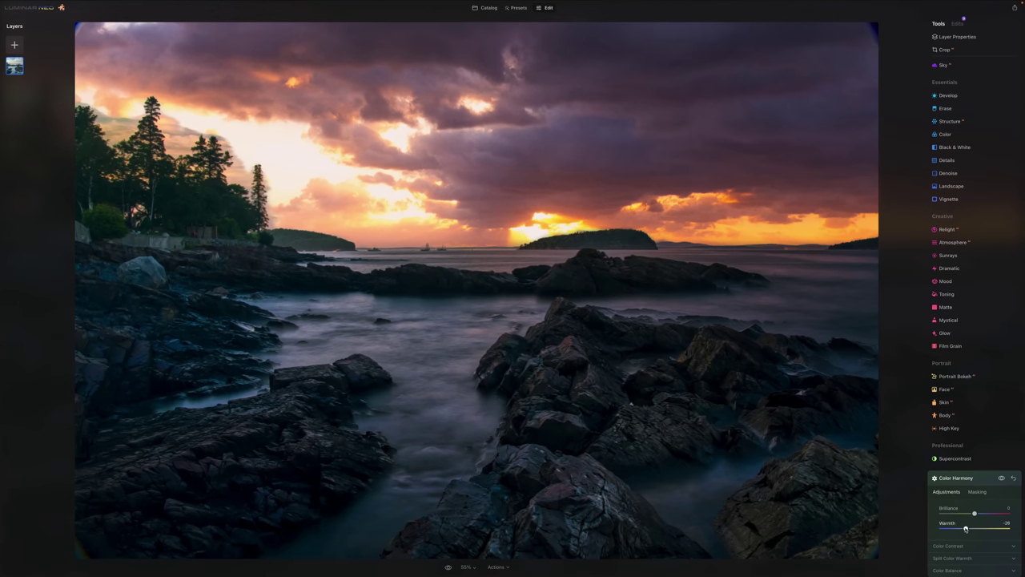
{"action": "left_click_drag", "start_coordinate": [967, 529], "coordinate": [966, 529]}
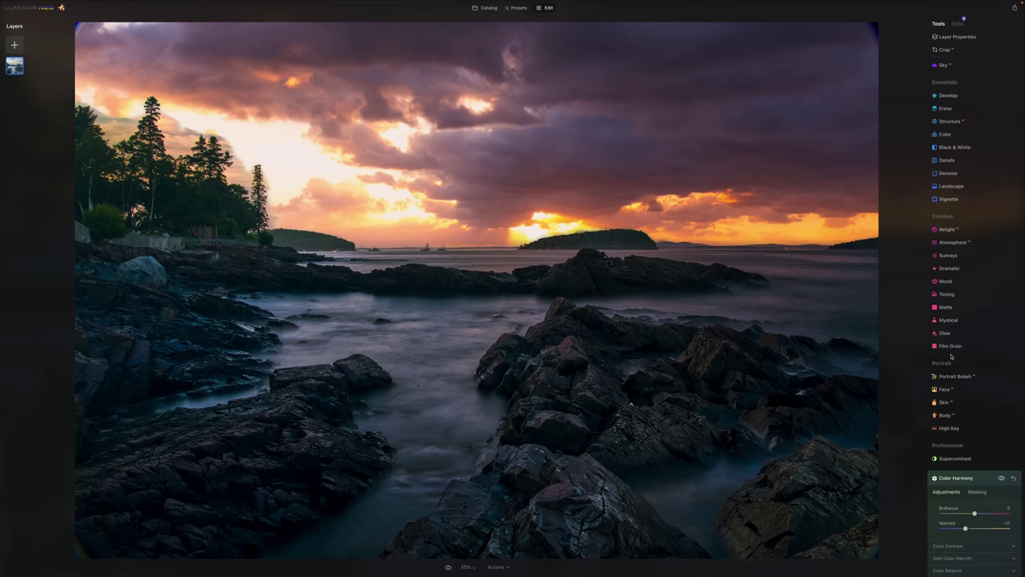
{"action": "scroll", "coordinate": [952, 352], "scroll_direction": "up", "scroll_amount": 1}
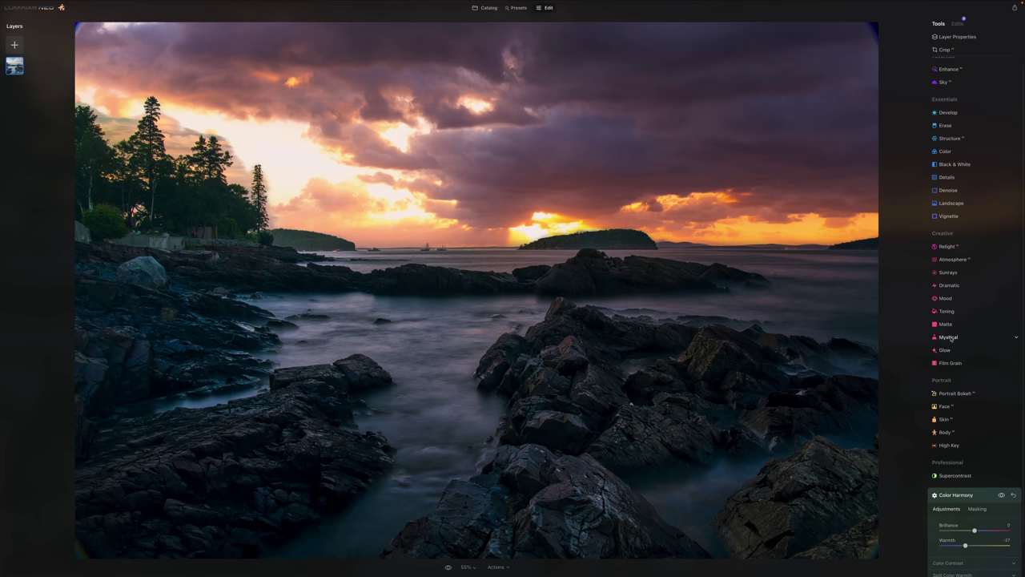
{"action": "left_click", "coordinate": [951, 337]}
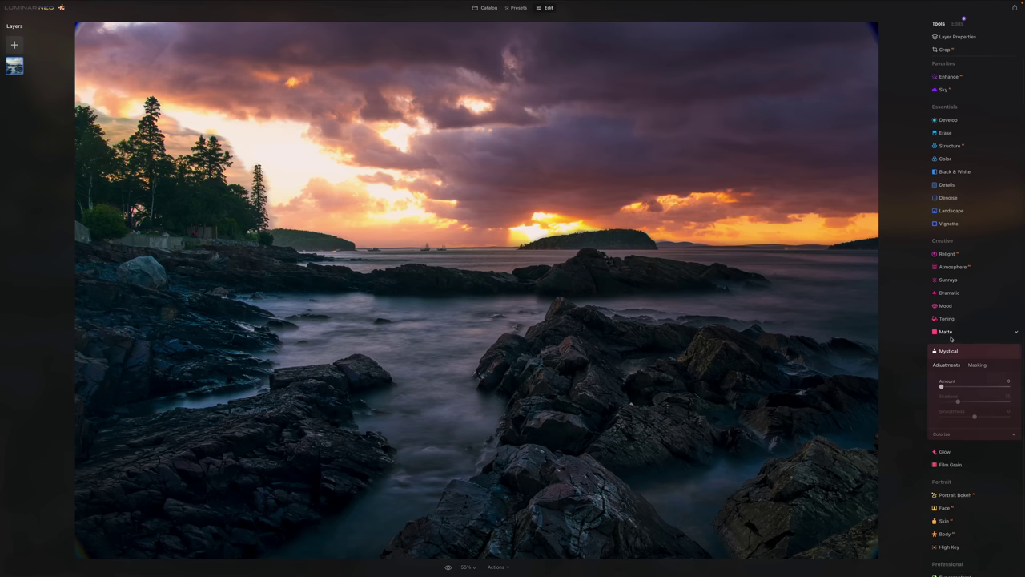
Raise Mystical Amount to 68 and choose a mask brush at about half strength
{"action": "left_click", "coordinate": [988, 387]}
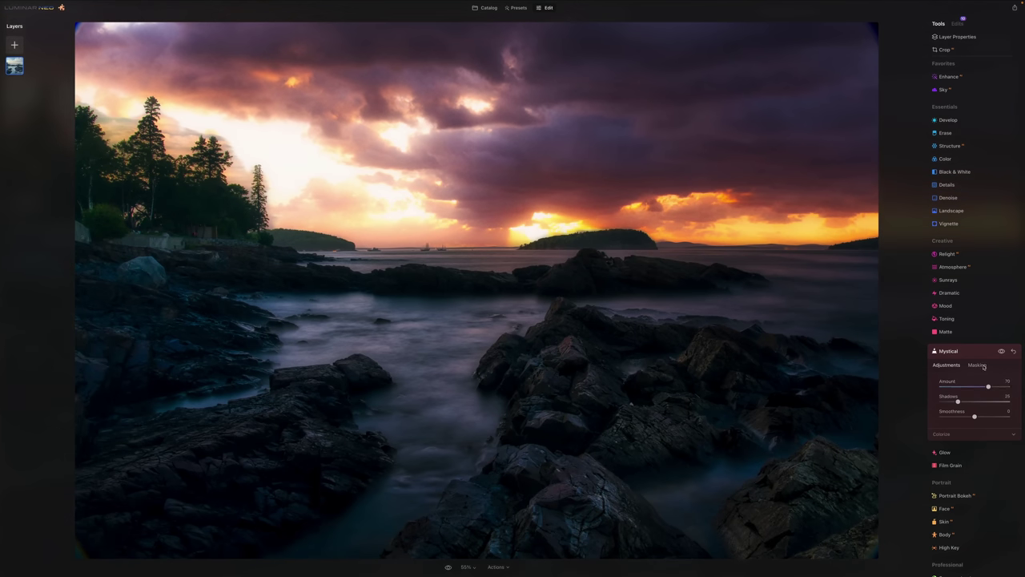
{"action": "left_click", "coordinate": [978, 366]}
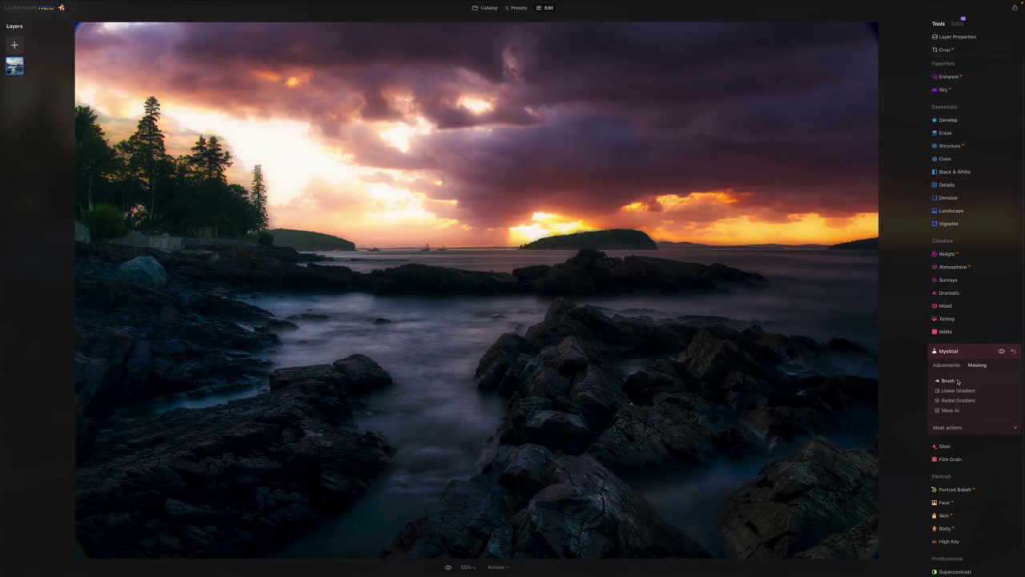
{"action": "left_click", "coordinate": [952, 381]}
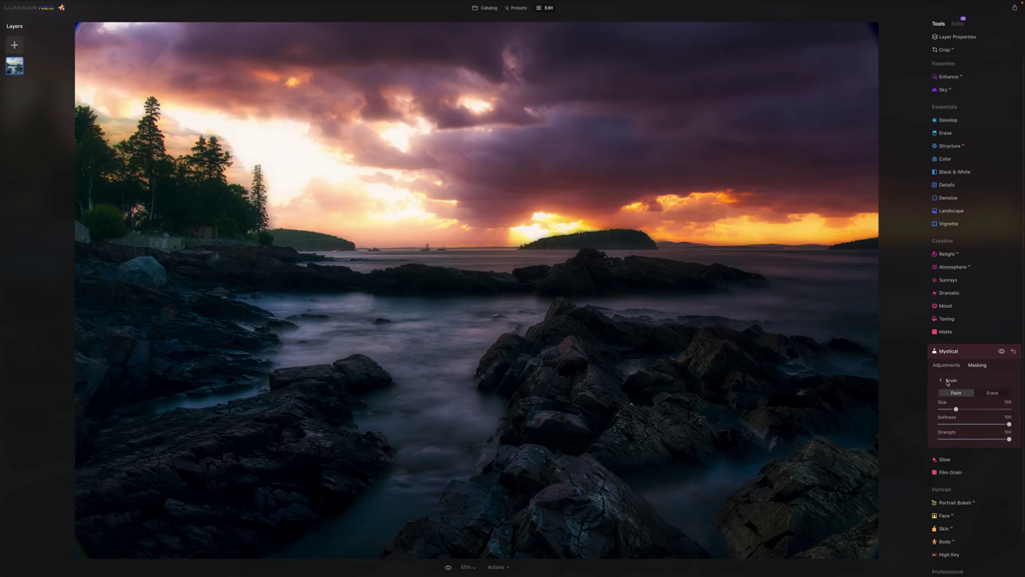
{"action": "left_click", "coordinate": [975, 439]}
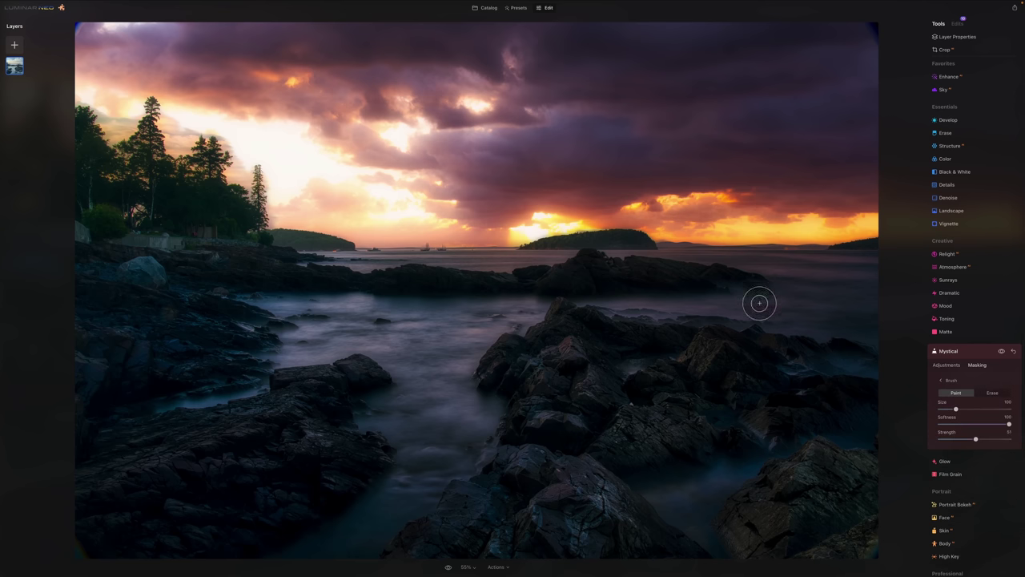
Paint the Mystical mask over the water between the rocks, including the lower-right water
{"action": "left_click_drag", "start_coordinate": [760, 299], "coordinate": [281, 320]}
{"action": "mouse_move", "coordinate": [211, 390]}
{"action": "left_mouse_down"}
{"action": "mouse_move", "coordinate": [381, 332]}
{"action": "mouse_move", "coordinate": [361, 343]}
{"action": "mouse_move", "coordinate": [423, 347]}
{"action": "mouse_move", "coordinate": [384, 384]}
{"action": "mouse_move", "coordinate": [405, 442]}
{"action": "mouse_move", "coordinate": [466, 422]}
{"action": "mouse_move", "coordinate": [452, 422]}
{"action": "mouse_move", "coordinate": [473, 400]}
{"action": "mouse_move", "coordinate": [383, 492]}
{"action": "mouse_move", "coordinate": [417, 503]}
{"action": "mouse_move", "coordinate": [433, 456]}
{"action": "mouse_move", "coordinate": [365, 530]}
{"action": "left_mouse_up"}
{"action": "left_click_drag", "start_coordinate": [728, 479], "coordinate": [694, 524]}
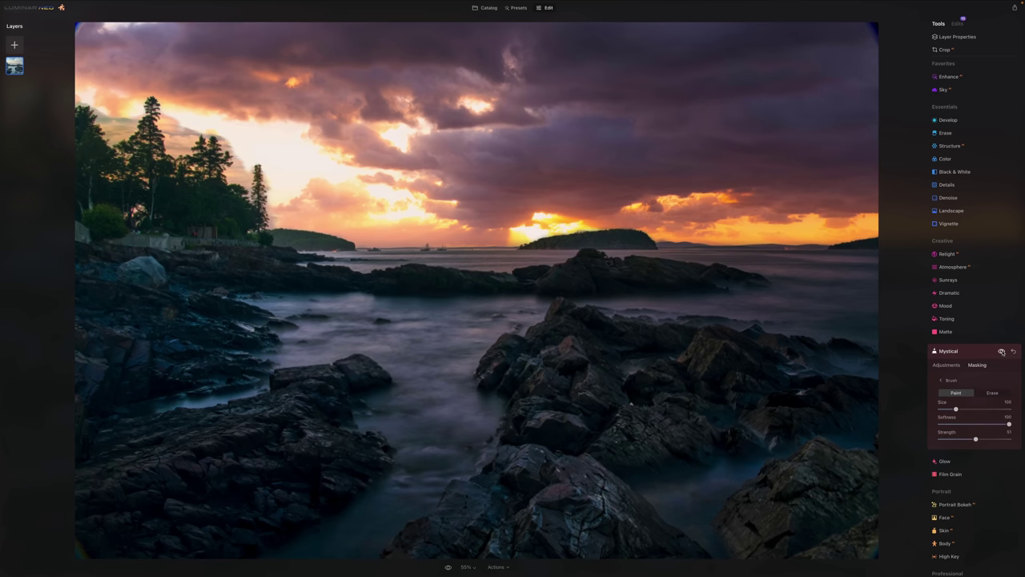
{"action": "scroll", "coordinate": [1001, 356], "scroll_direction": "down", "scroll_amount": 1}
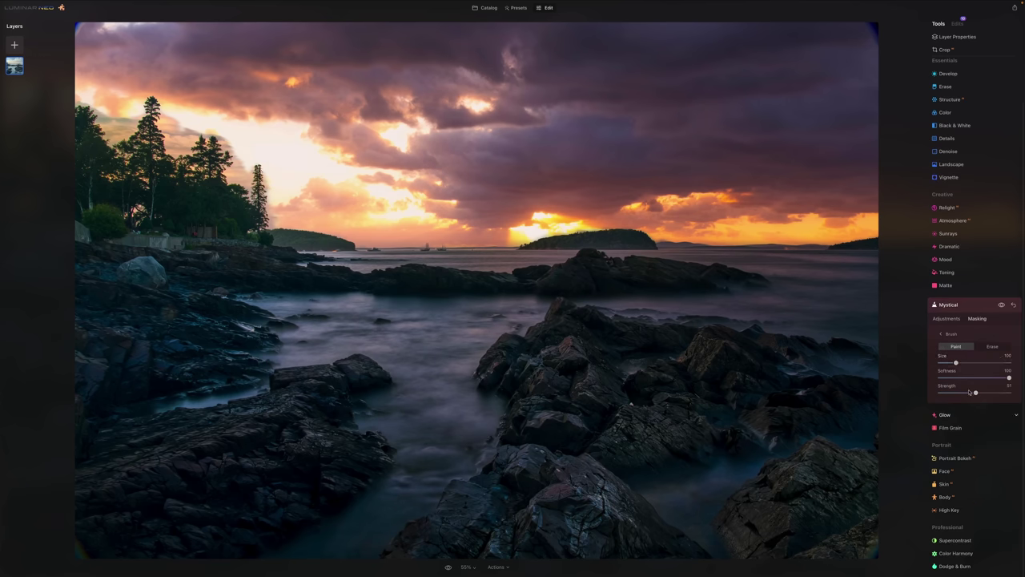
Set Glow Amount to 64 and choose the mask brush
{"action": "left_click", "coordinate": [959, 413]}
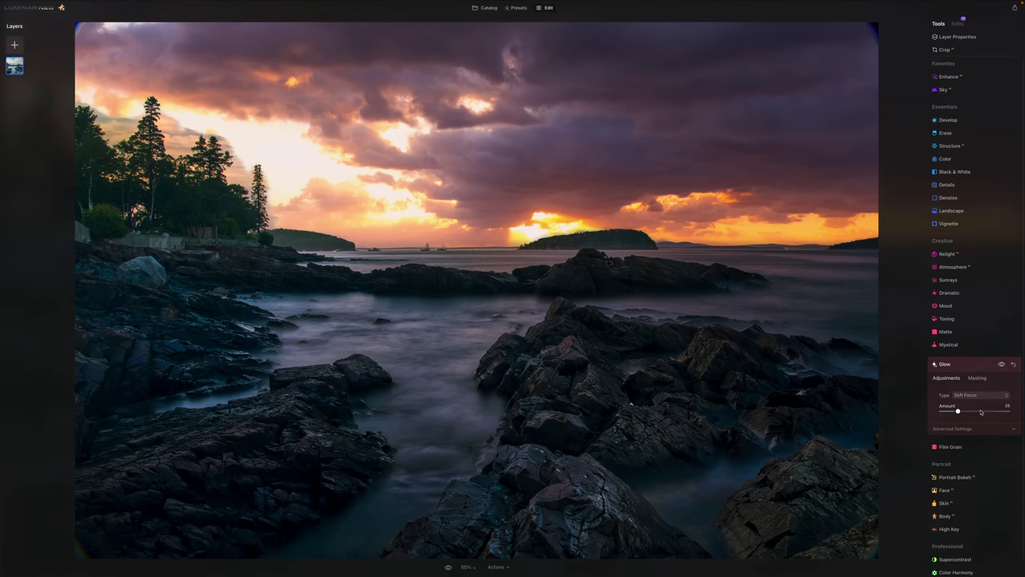
{"action": "left_click_drag", "start_coordinate": [981, 412], "coordinate": [986, 411]}
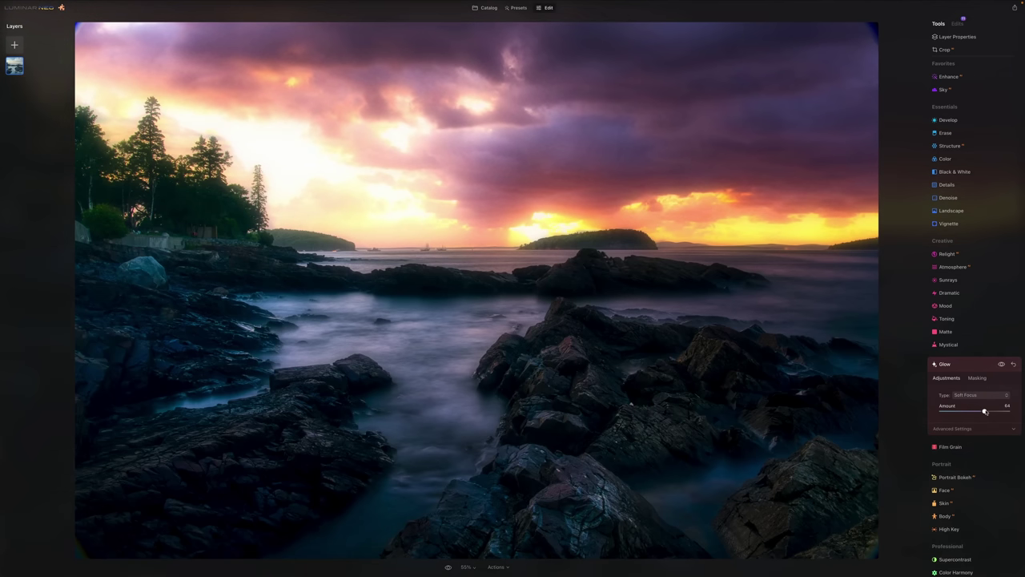
{"action": "left_click", "coordinate": [979, 378]}
{"action": "left_click", "coordinate": [948, 393]}
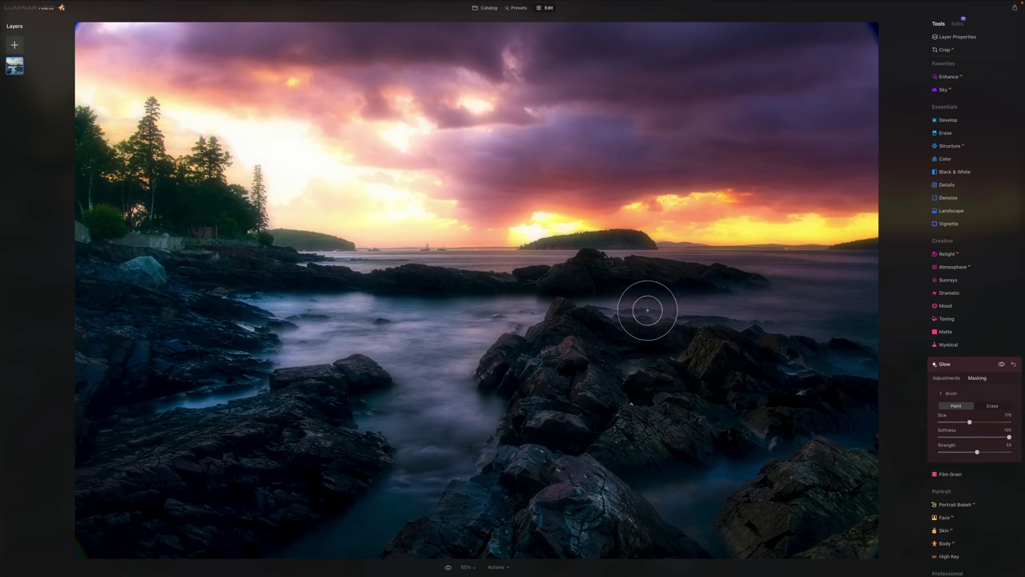
Paint the Glow mask over the water, the middle rocks and the top-left trees
{"action": "left_click", "coordinate": [436, 323]}
{"action": "mouse_move", "coordinate": [437, 323]}
{"action": "left_mouse_down"}
{"action": "mouse_move", "coordinate": [274, 325]}
{"action": "mouse_move", "coordinate": [310, 321]}
{"action": "mouse_move", "coordinate": [304, 348]}
{"action": "left_mouse_up"}
{"action": "left_click_drag", "start_coordinate": [454, 400], "coordinate": [430, 508]}
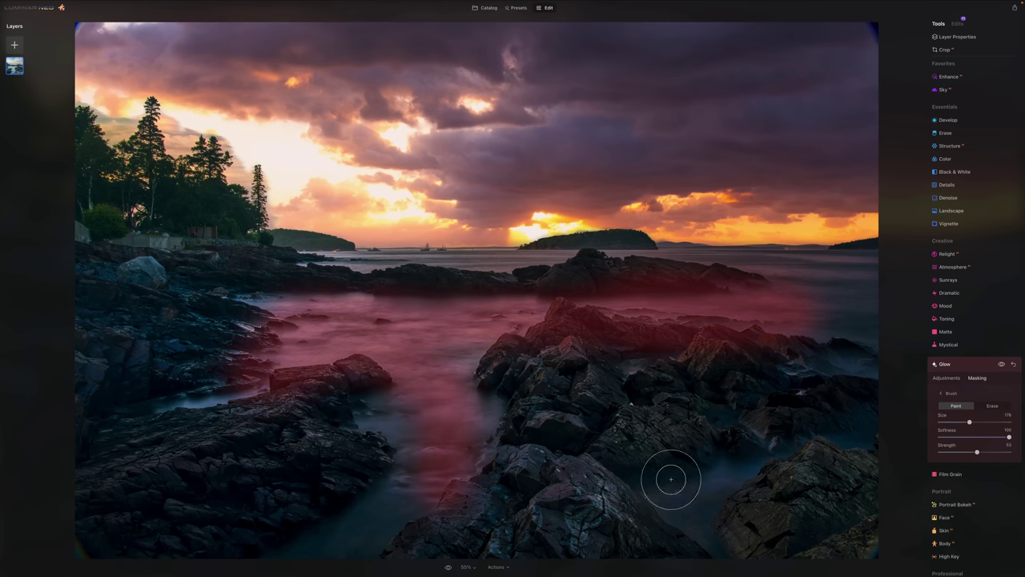
{"action": "left_click_drag", "start_coordinate": [705, 482], "coordinate": [730, 477]}
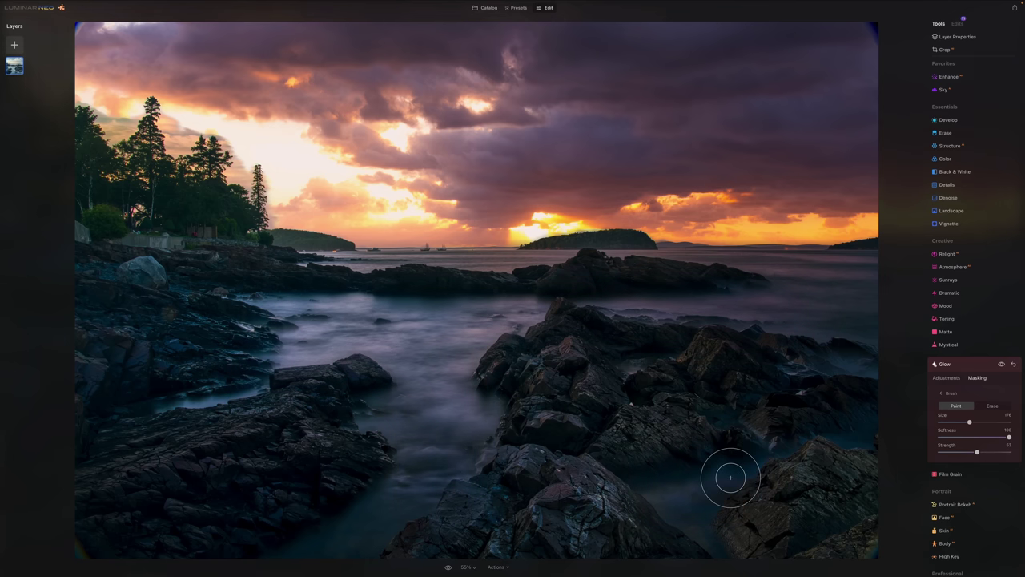
{"action": "mouse_move", "coordinate": [136, 128]}
{"action": "left_mouse_down"}
{"action": "mouse_move", "coordinate": [81, 140]}
{"action": "mouse_move", "coordinate": [120, 128]}
{"action": "mouse_move", "coordinate": [107, 121]}
{"action": "mouse_move", "coordinate": [216, 156]}
{"action": "mouse_move", "coordinate": [183, 159]}
{"action": "mouse_move", "coordinate": [204, 130]}
{"action": "mouse_move", "coordinate": [234, 149]}
{"action": "mouse_move", "coordinate": [131, 92]}
{"action": "mouse_move", "coordinate": [250, 128]}
{"action": "mouse_move", "coordinate": [212, 155]}
{"action": "mouse_move", "coordinate": [150, 163]}
{"action": "mouse_move", "coordinate": [108, 145]}
{"action": "mouse_move", "coordinate": [143, 137]}
{"action": "mouse_move", "coordinate": [372, 185]}
{"action": "mouse_move", "coordinate": [404, 228]}
{"action": "left_mouse_up"}
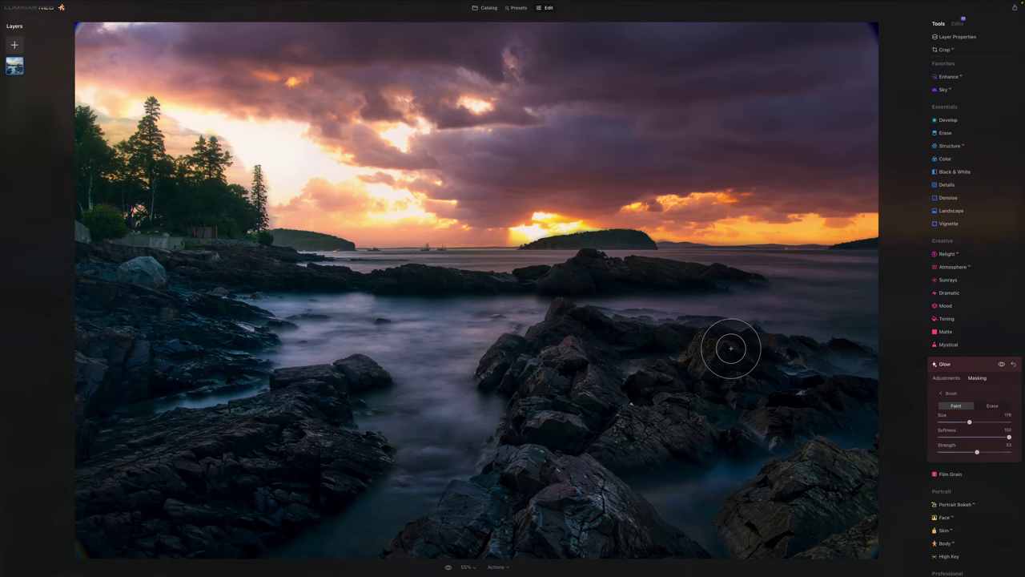
{"action": "left_click", "coordinate": [448, 567]}
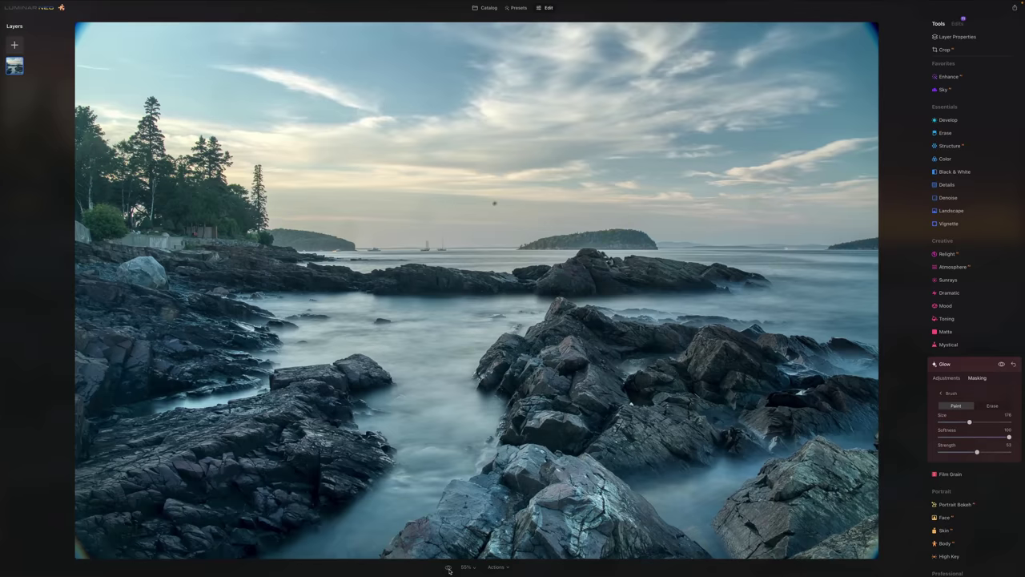
{"action": "left_click", "coordinate": [448, 567]}
{"action": "left_click", "coordinate": [449, 567]}
{"action": "left_click", "coordinate": [449, 567]}
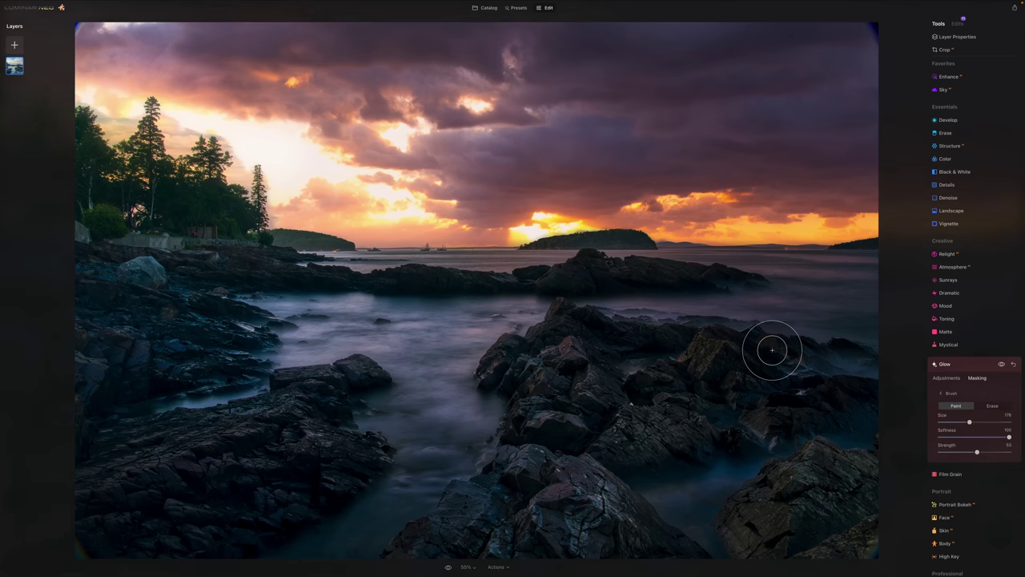
{"action": "scroll", "coordinate": [979, 391], "scroll_direction": "down", "scroll_amount": 1}
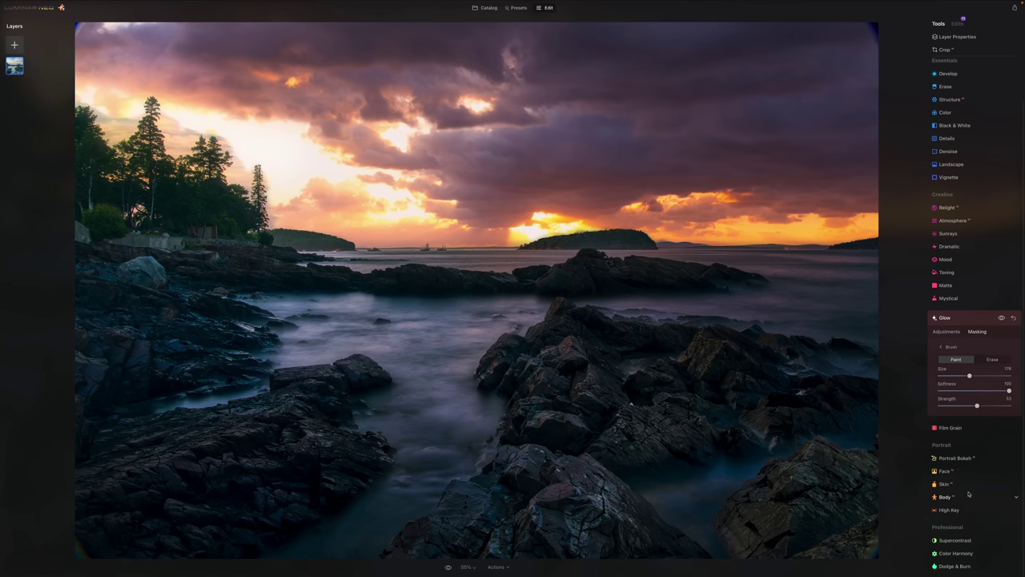
{"action": "scroll", "coordinate": [971, 502], "scroll_direction": "up", "scroll_amount": 2}
{"action": "scroll", "coordinate": [971, 502], "scroll_direction": "down", "scroll_amount": 2}
Darken the foreground and middle rocks with Dodge & Burn at Strength 30
{"action": "left_click", "coordinate": [956, 567]}
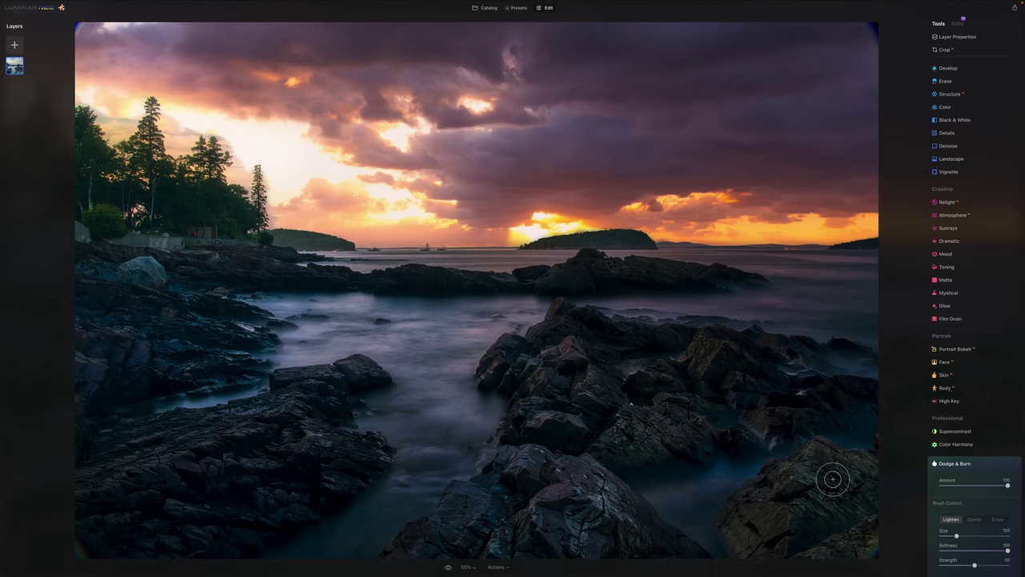
{"action": "left_click", "coordinate": [975, 520]}
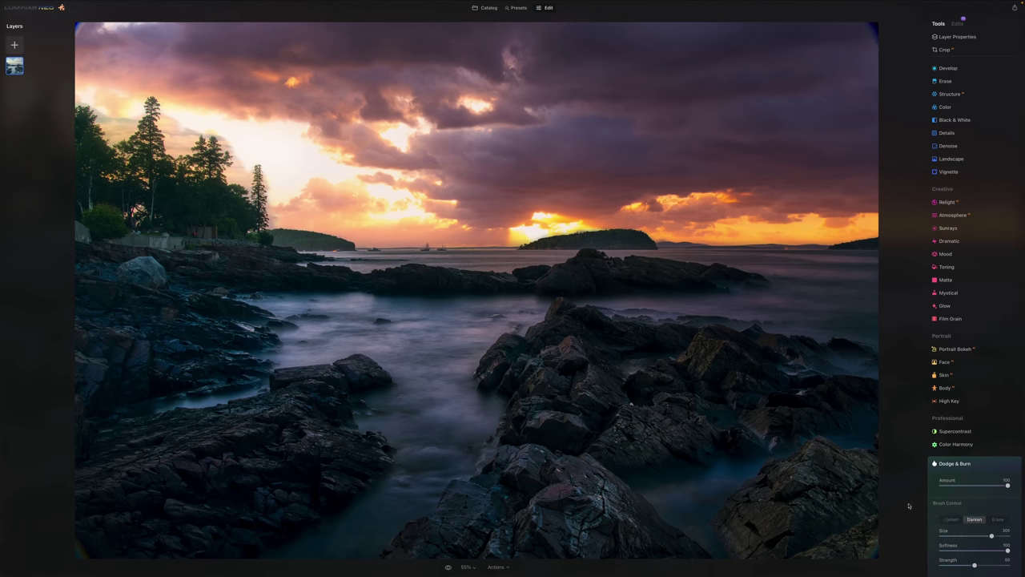
{"action": "mouse_move", "coordinate": [266, 433]}
{"action": "left_mouse_down"}
{"action": "mouse_move", "coordinate": [202, 458]}
{"action": "mouse_move", "coordinate": [264, 433]}
{"action": "mouse_move", "coordinate": [172, 463]}
{"action": "mouse_move", "coordinate": [262, 439]}
{"action": "mouse_move", "coordinate": [188, 469]}
{"action": "left_mouse_up"}
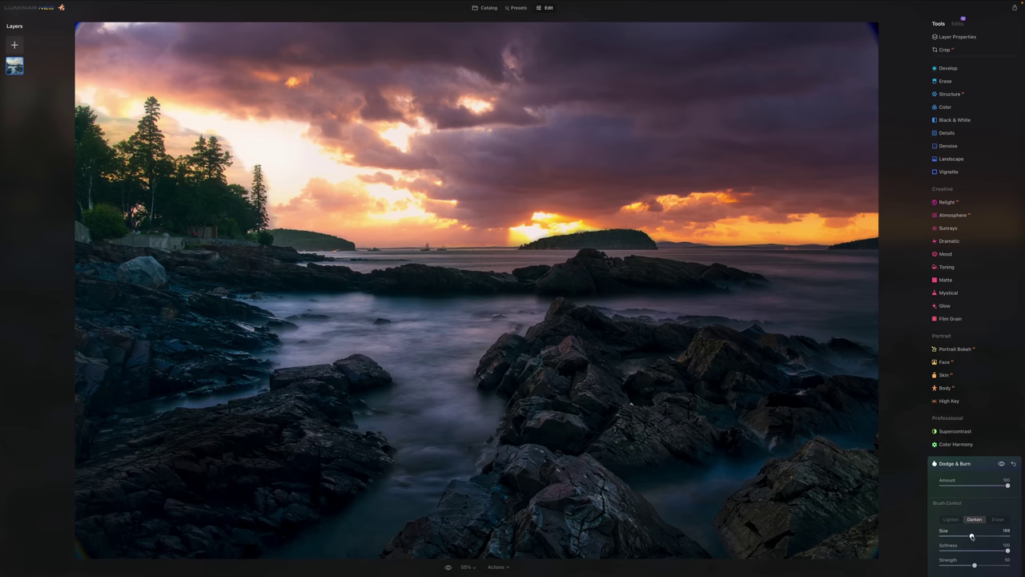
{"action": "left_click", "coordinate": [961, 566]}
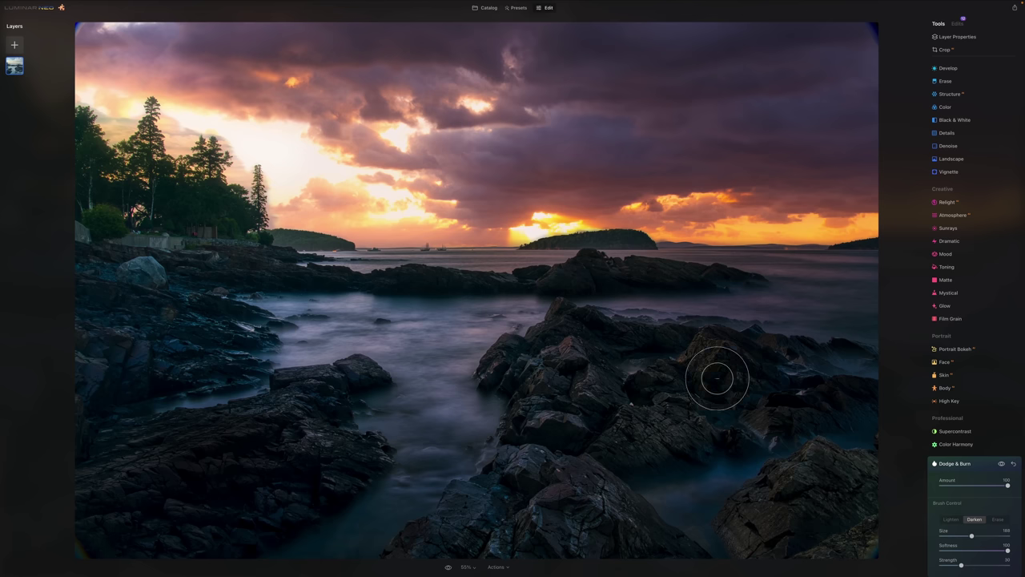
{"action": "mouse_move", "coordinate": [668, 418]}
{"action": "left_mouse_down"}
{"action": "mouse_move", "coordinate": [625, 344]}
{"action": "mouse_move", "coordinate": [586, 343]}
{"action": "mouse_move", "coordinate": [625, 412]}
{"action": "left_mouse_up"}
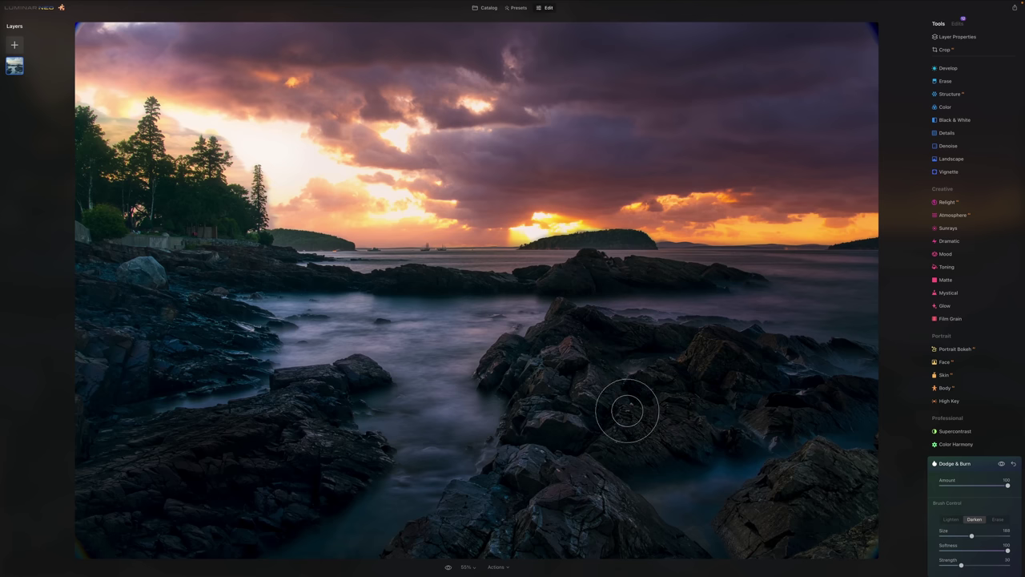
Lighten the water between the rocks with a size 157 brush, then lower Amount to 38
{"action": "left_click", "coordinate": [951, 520]}
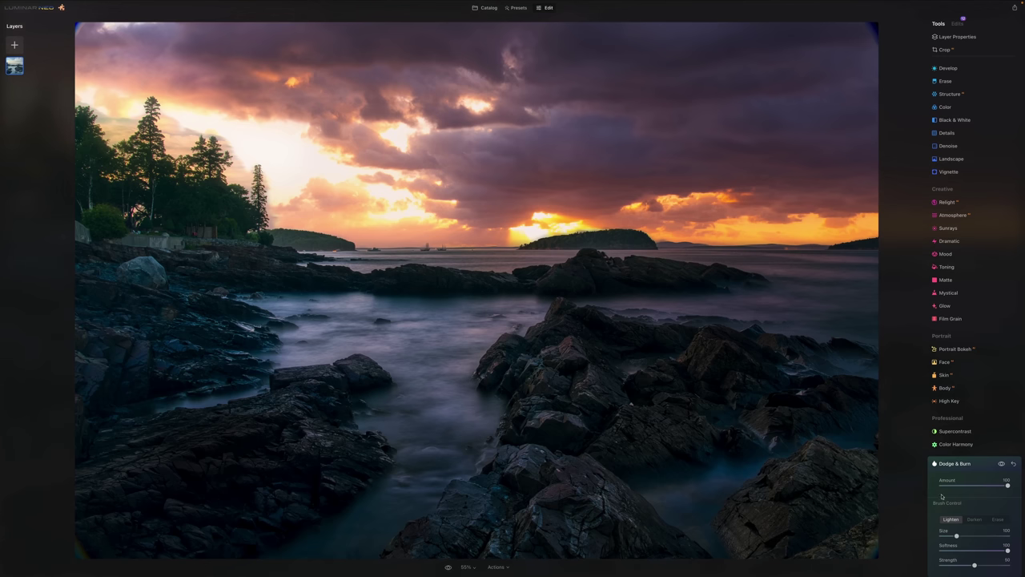
{"action": "left_click", "coordinate": [966, 536]}
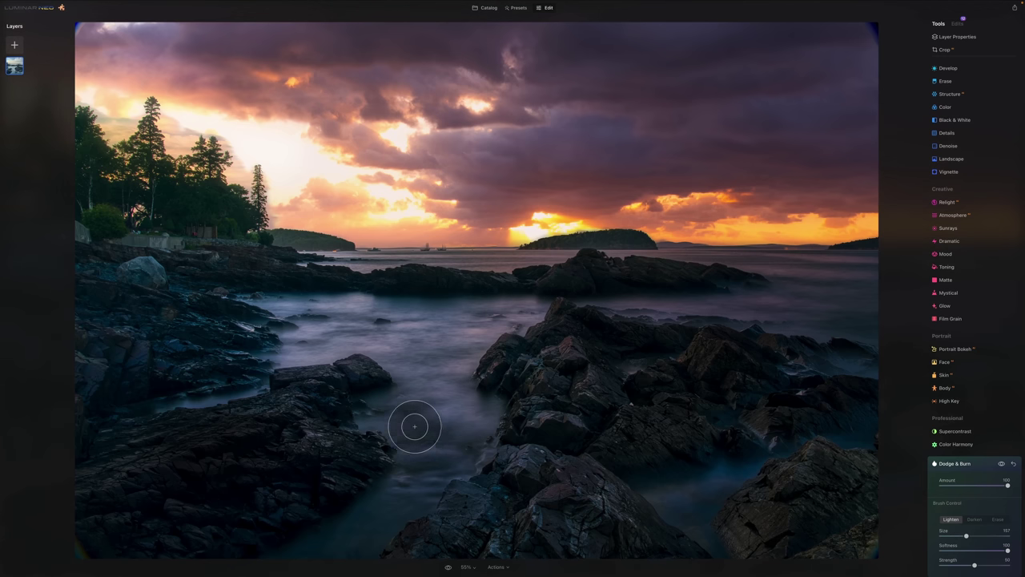
{"action": "mouse_move", "coordinate": [412, 425]}
{"action": "left_mouse_down"}
{"action": "mouse_move", "coordinate": [450, 436]}
{"action": "mouse_move", "coordinate": [467, 417]}
{"action": "mouse_move", "coordinate": [425, 480]}
{"action": "mouse_move", "coordinate": [463, 409]}
{"action": "mouse_move", "coordinate": [400, 382]}
{"action": "mouse_move", "coordinate": [310, 350]}
{"action": "mouse_move", "coordinate": [205, 392]}
{"action": "mouse_move", "coordinate": [335, 331]}
{"action": "mouse_move", "coordinate": [303, 330]}
{"action": "mouse_move", "coordinate": [304, 314]}
{"action": "mouse_move", "coordinate": [399, 295]}
{"action": "mouse_move", "coordinate": [683, 303]}
{"action": "mouse_move", "coordinate": [658, 305]}
{"action": "mouse_move", "coordinate": [868, 347]}
{"action": "mouse_move", "coordinate": [789, 360]}
{"action": "mouse_move", "coordinate": [738, 501]}
{"action": "mouse_move", "coordinate": [692, 496]}
{"action": "mouse_move", "coordinate": [748, 457]}
{"action": "mouse_move", "coordinate": [870, 423]}
{"action": "left_mouse_up"}
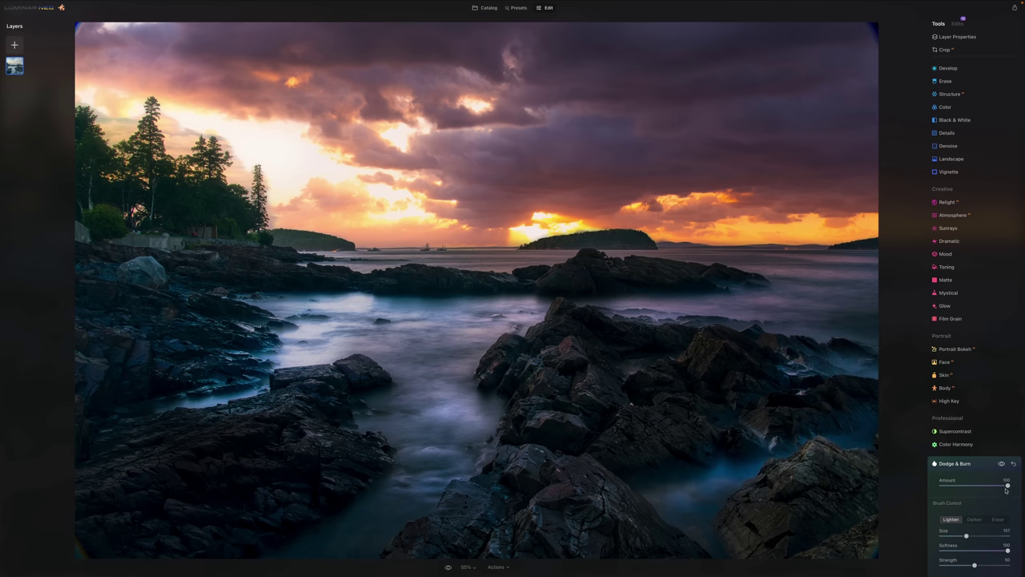
{"action": "mouse_move", "coordinate": [1006, 490]}
{"action": "left_mouse_down"}
{"action": "mouse_move", "coordinate": [953, 489]}
{"action": "mouse_move", "coordinate": [972, 490]}
{"action": "mouse_move", "coordinate": [955, 491]}
{"action": "mouse_move", "coordinate": [964, 493]}
{"action": "left_mouse_up"}
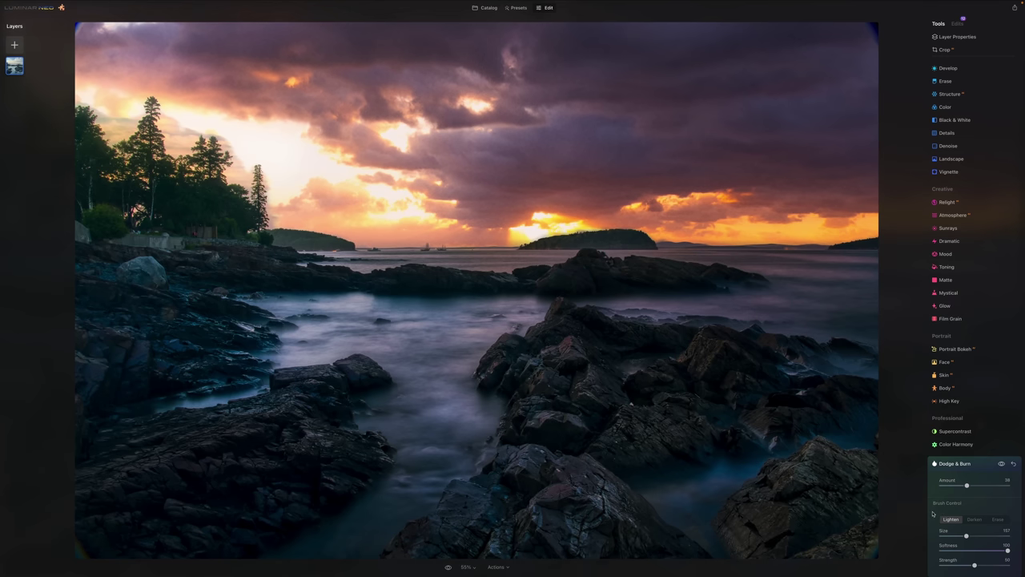
{"action": "left_click", "coordinate": [946, 49]}
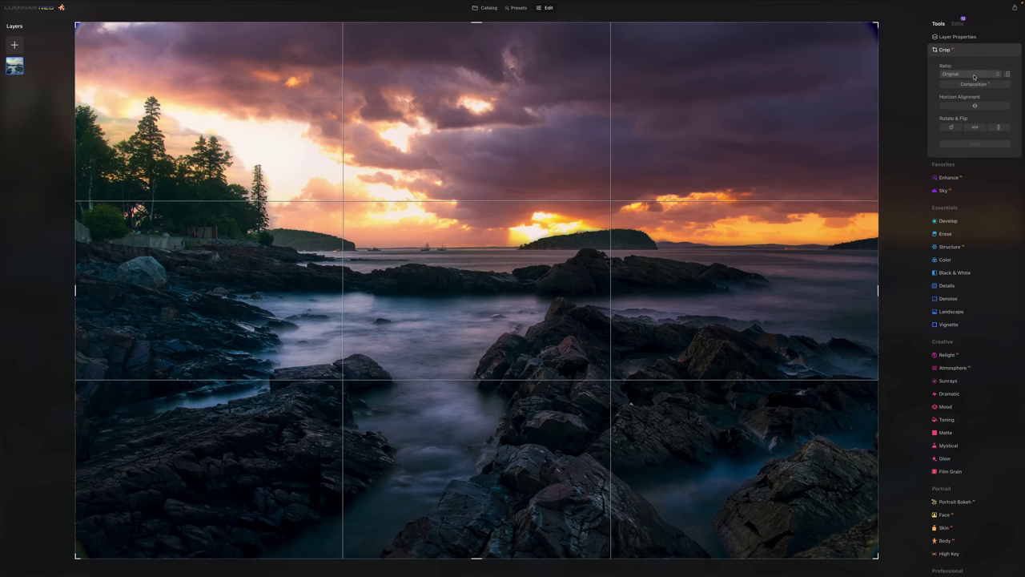
Crop to a 16:9 ratio, shift the photo upward in the frame, and apply
{"action": "left_click", "coordinate": [974, 75]}
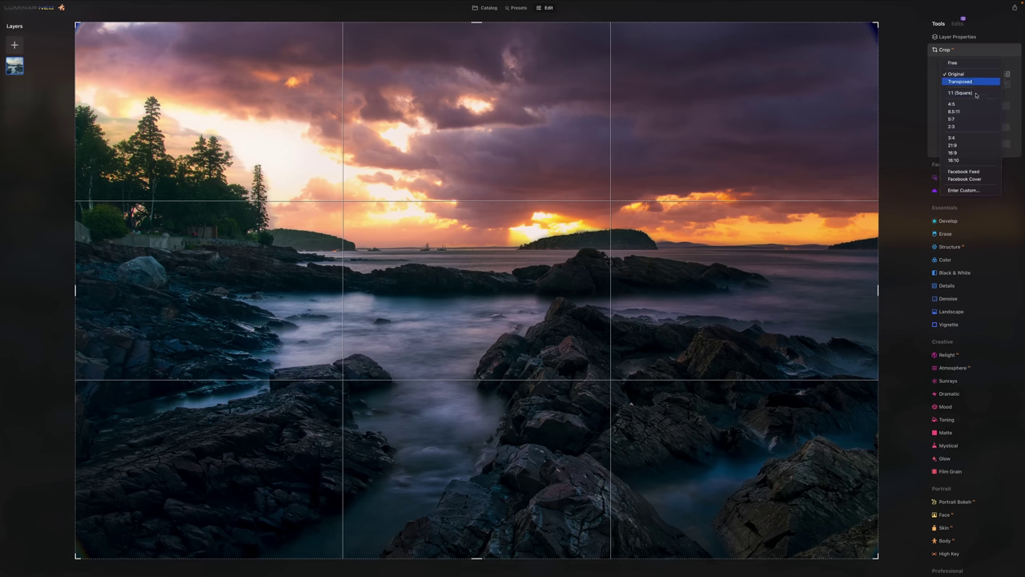
{"action": "left_click", "coordinate": [970, 153]}
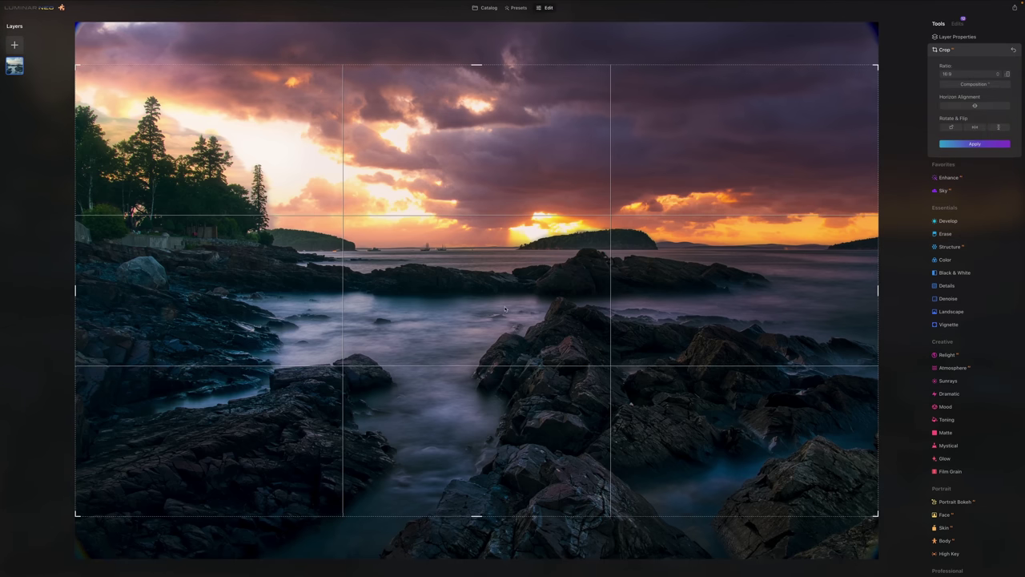
{"action": "left_click_drag", "start_coordinate": [499, 289], "coordinate": [488, 265]}
{"action": "key", "text": "Return"}
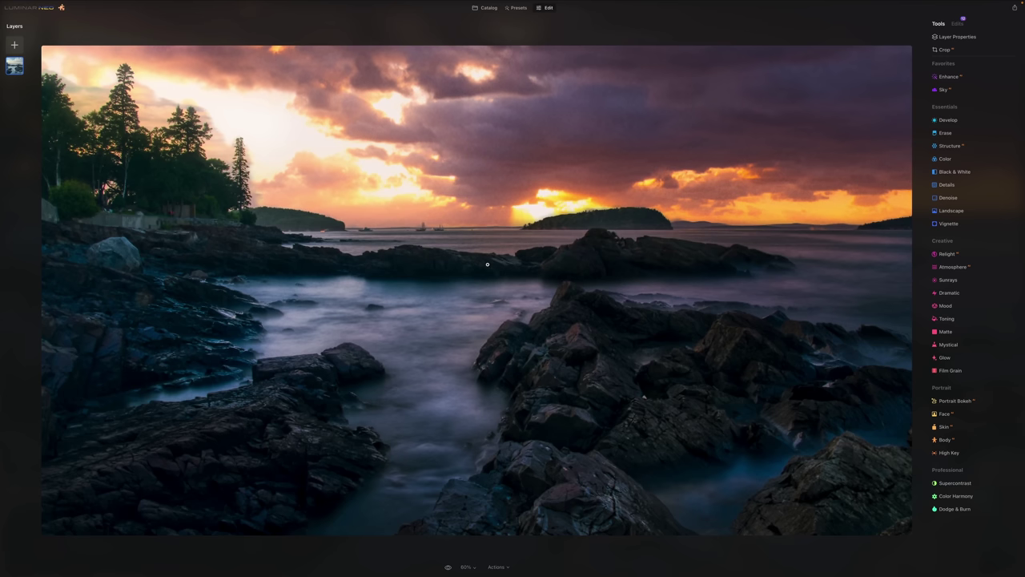
{"action": "left_click", "coordinate": [447, 567]}
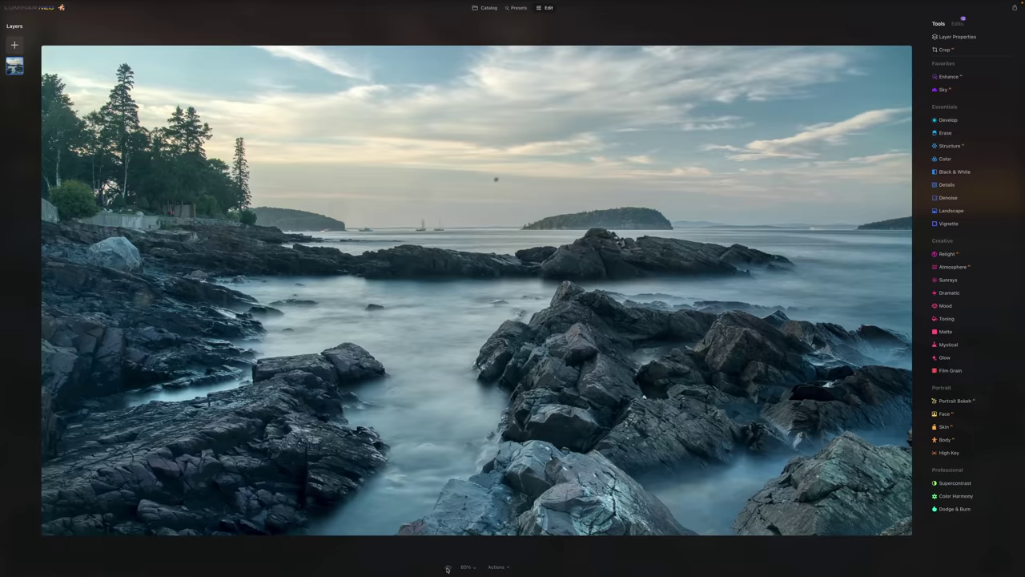
{"action": "left_click", "coordinate": [447, 567]}
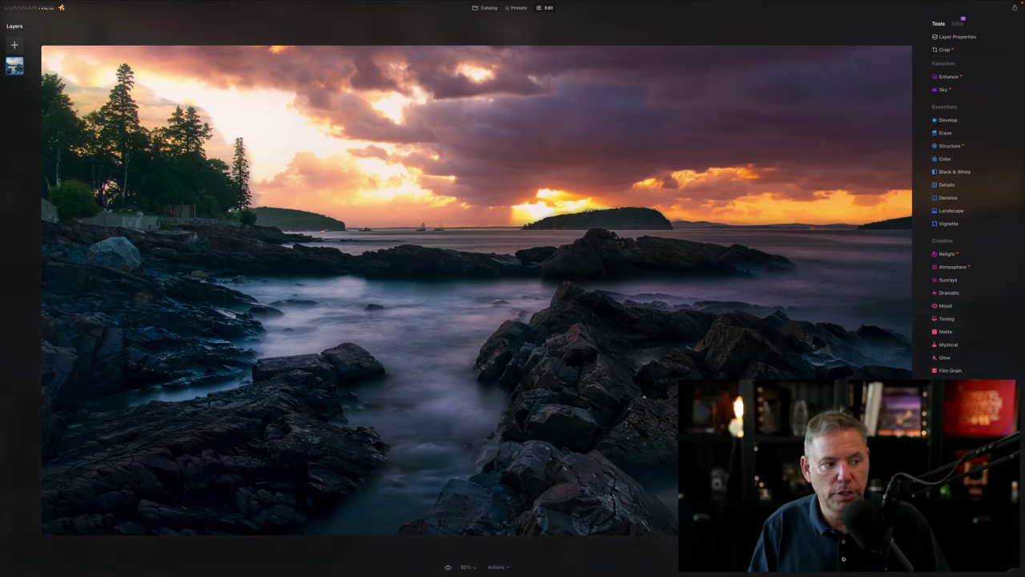